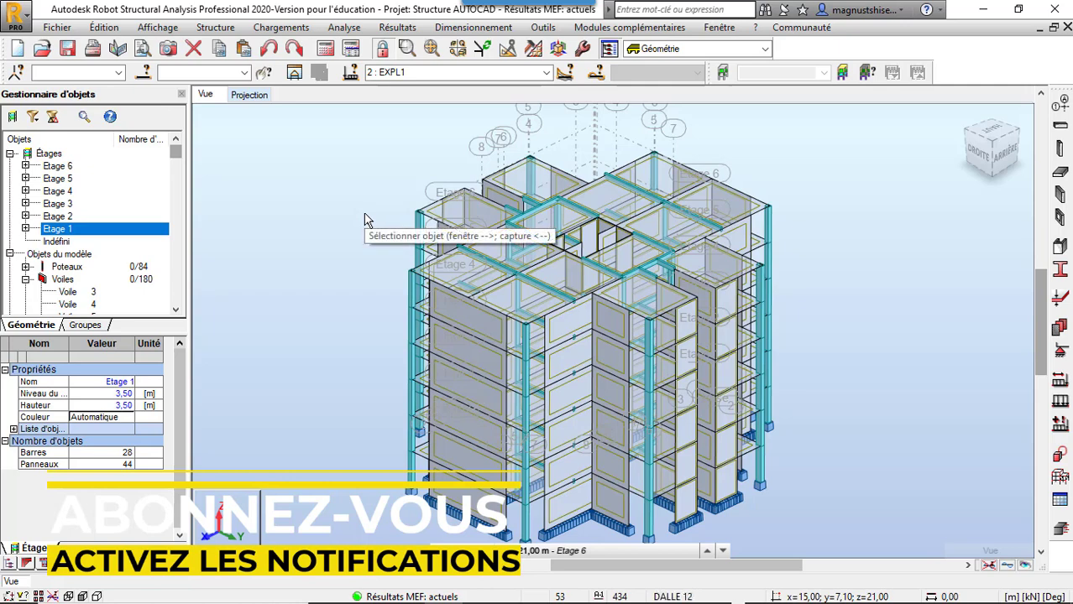
Step: Check the available add-on modules and examine the foundation supports at the base of the building model
{"action": "scroll", "coordinate": [411, 159], "scroll_direction": "down", "scroll_amount": 1}
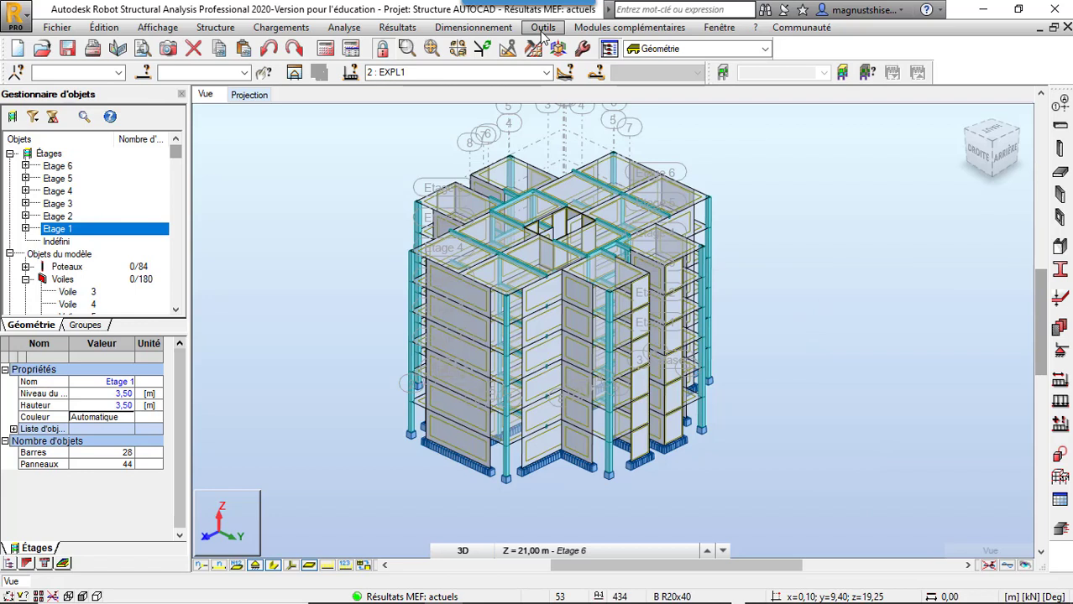
{"action": "left_click", "coordinate": [599, 33]}
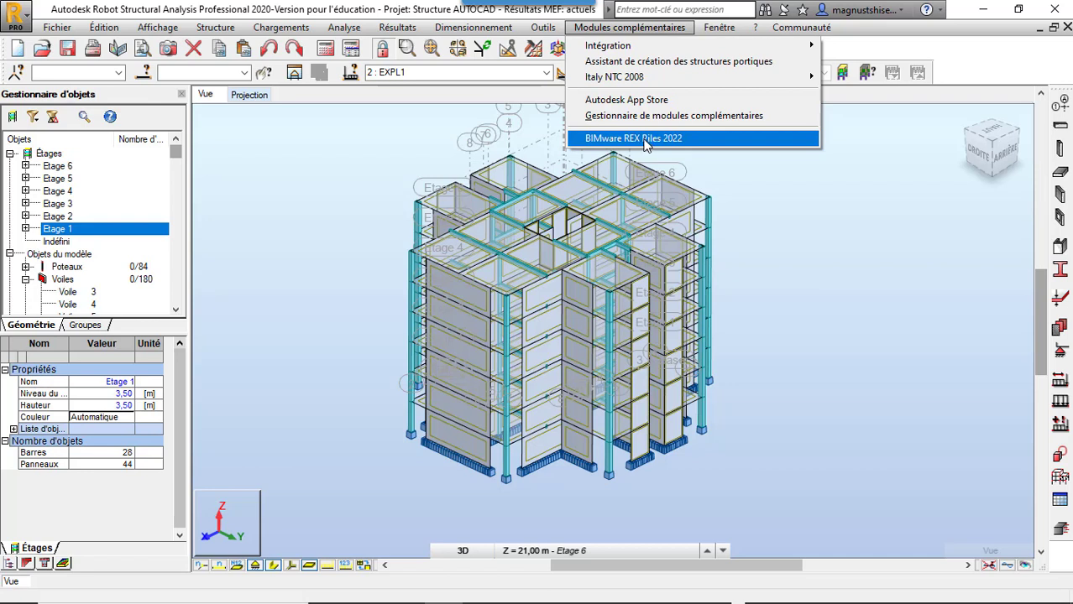
{"action": "left_click", "coordinate": [947, 64]}
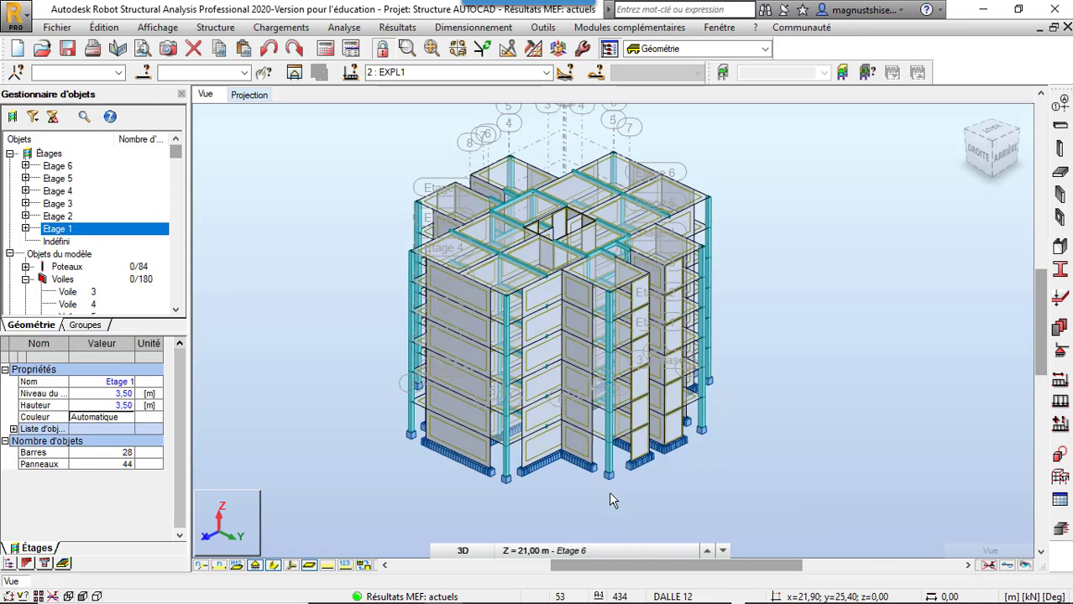
{"action": "left_click", "coordinate": [609, 550]}
{"action": "left_click", "coordinate": [708, 421]}
{"action": "scroll", "coordinate": [622, 494], "scroll_direction": "up", "scroll_amount": 2}
{"action": "scroll", "coordinate": [634, 479], "scroll_direction": "down", "scroll_amount": 2}
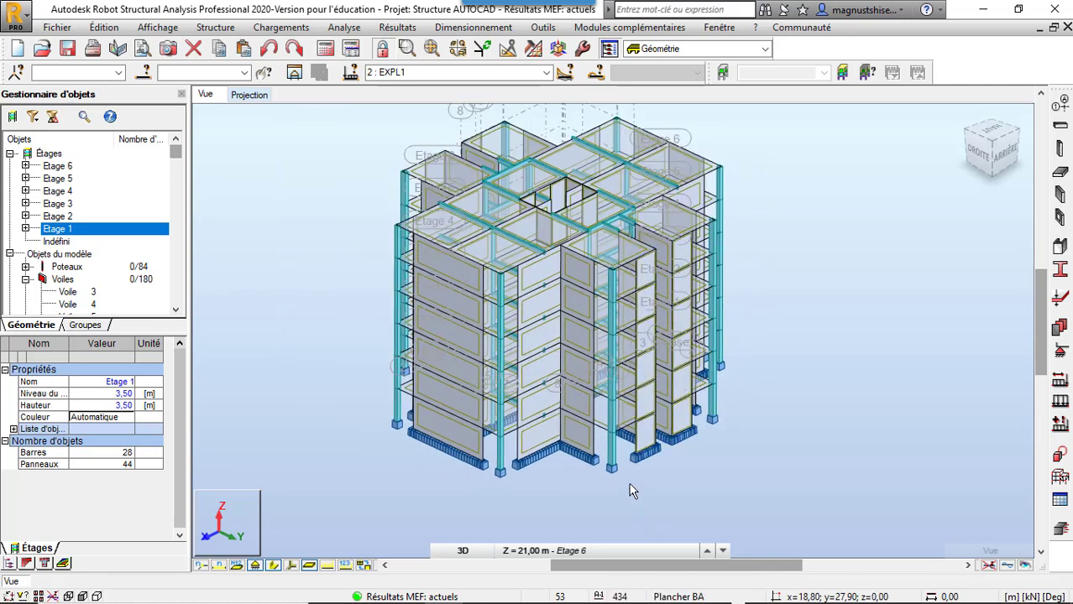
{"action": "scroll", "coordinate": [621, 485], "scroll_direction": "up", "scroll_amount": 3}
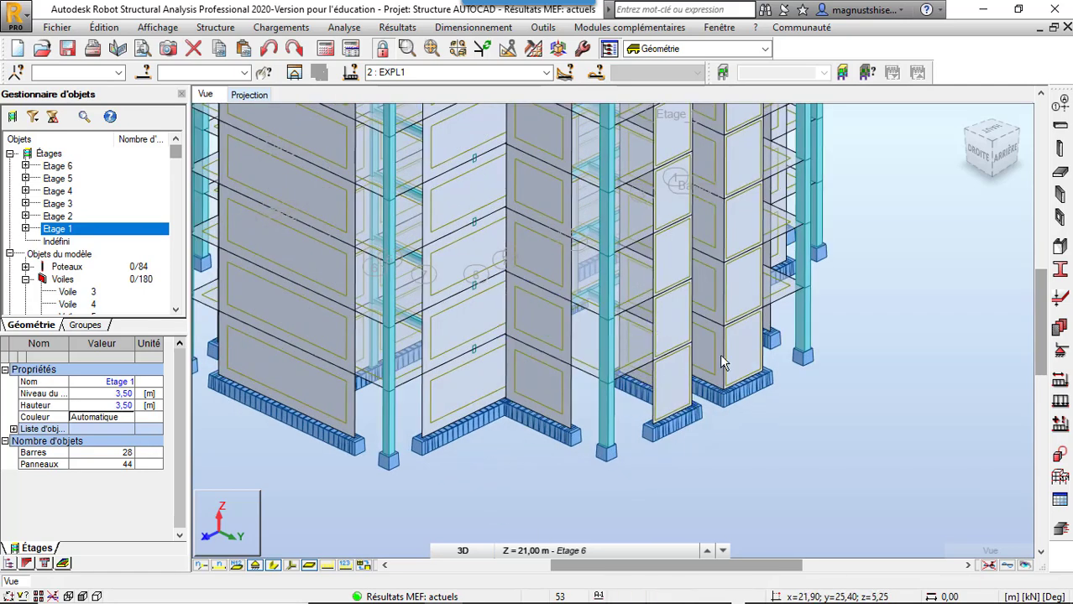
{"action": "scroll", "coordinate": [663, 519], "scroll_direction": "down", "scroll_amount": 3}
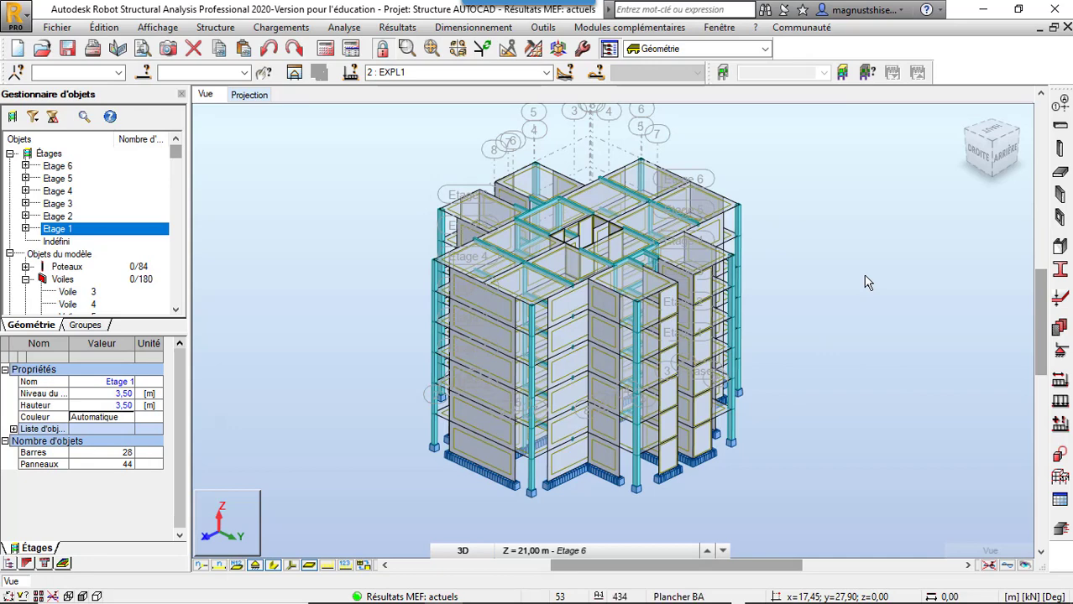
Step: Open the object properties of ground-floor column 47 and view its section and material characteristics
{"action": "left_click", "coordinate": [637, 482]}
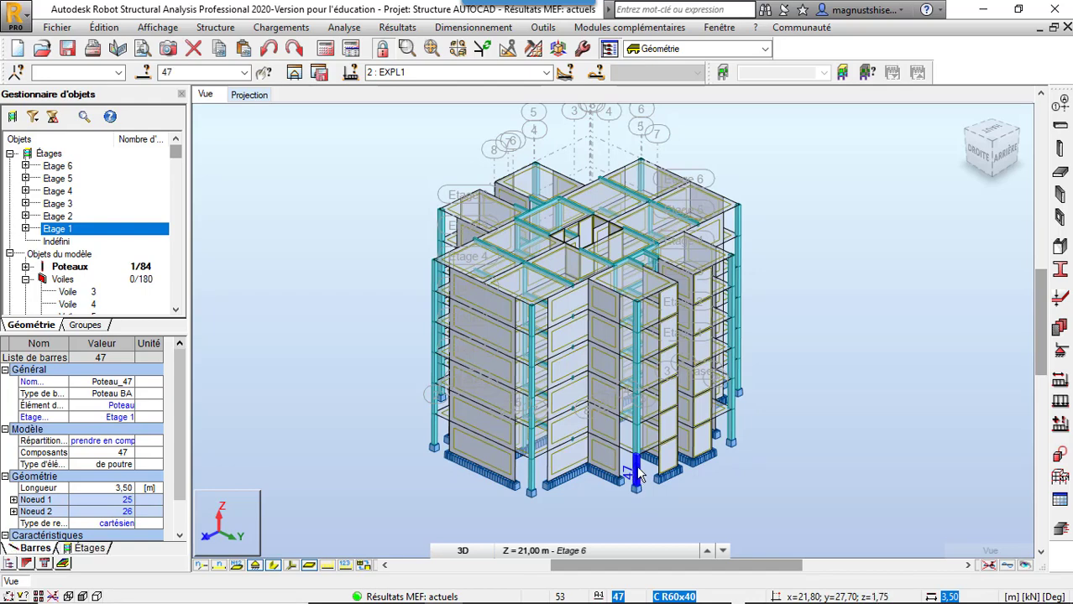
{"action": "right_click", "coordinate": [636, 474]}
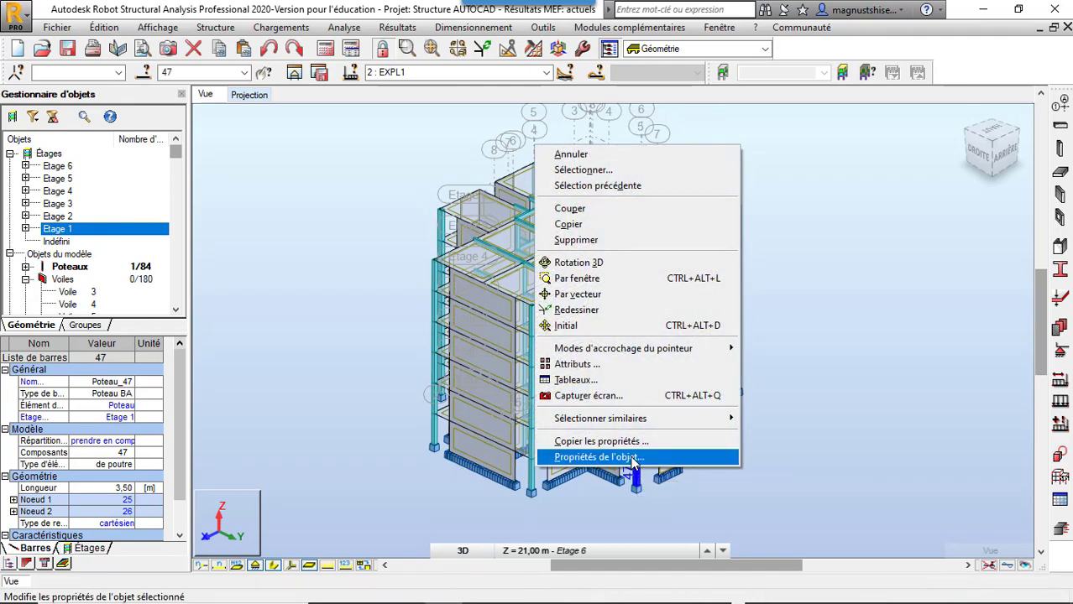
{"action": "left_click", "coordinate": [633, 460]}
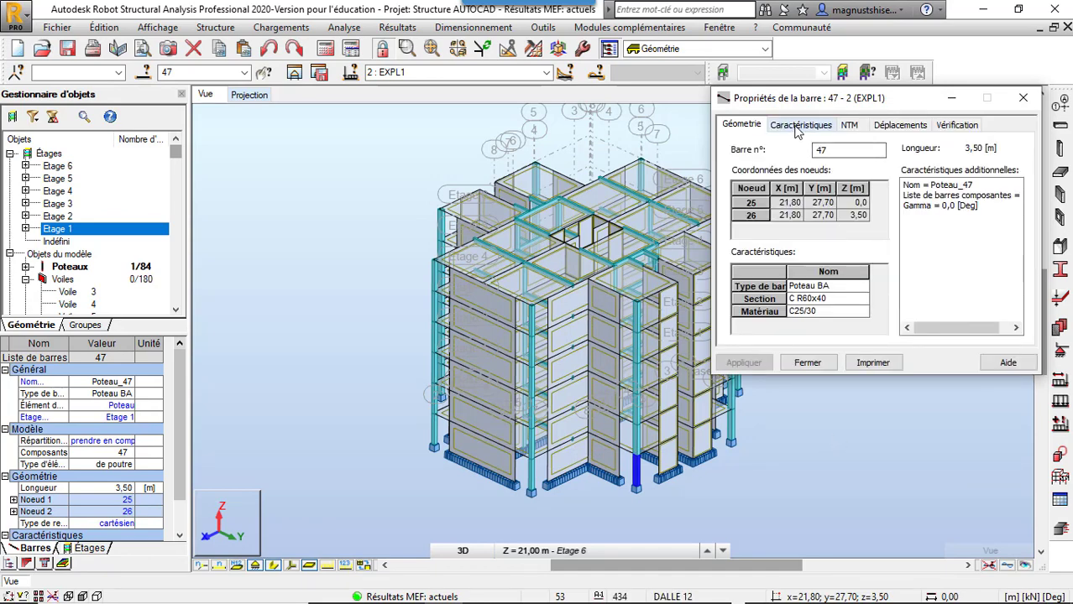
{"action": "left_click", "coordinate": [798, 127]}
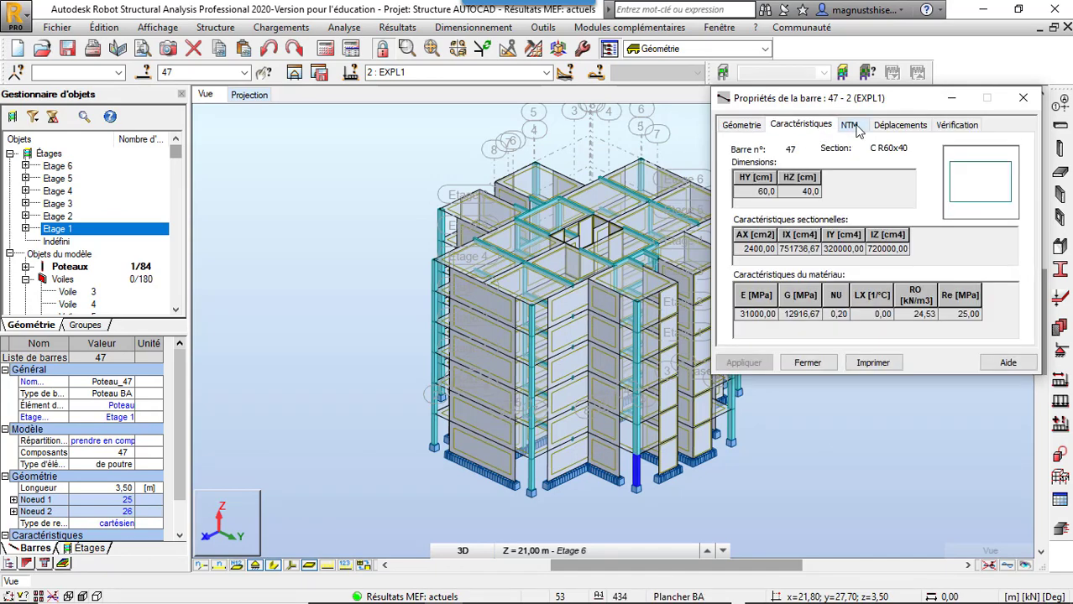
Step: Display the Fx, My and Mz diagrams of column 47 one at a time in its properties, finishing with Fx
{"action": "left_click", "coordinate": [851, 125]}
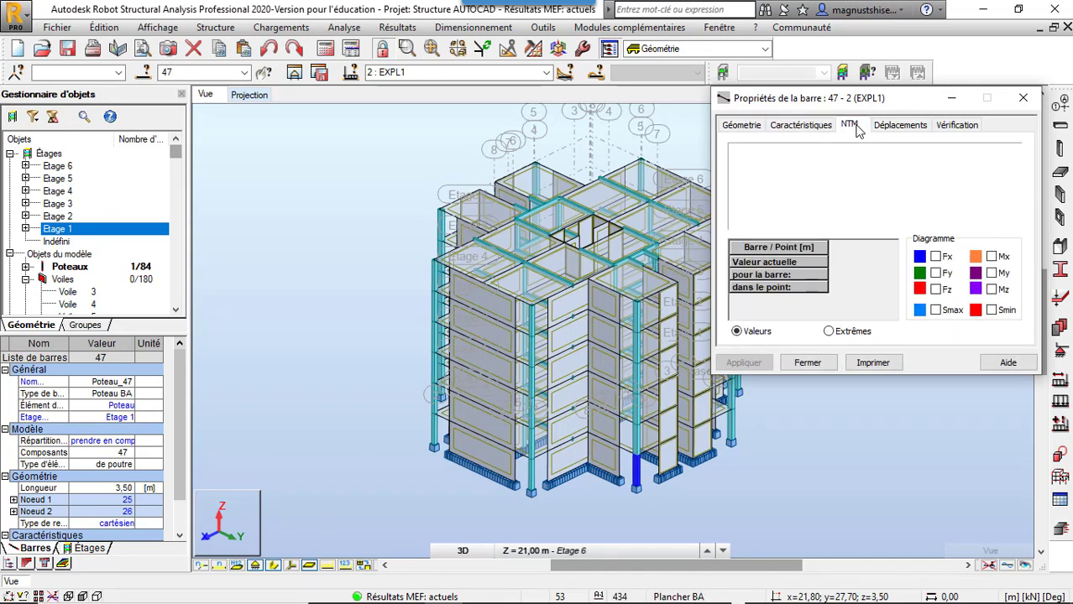
{"action": "left_click", "coordinate": [937, 258]}
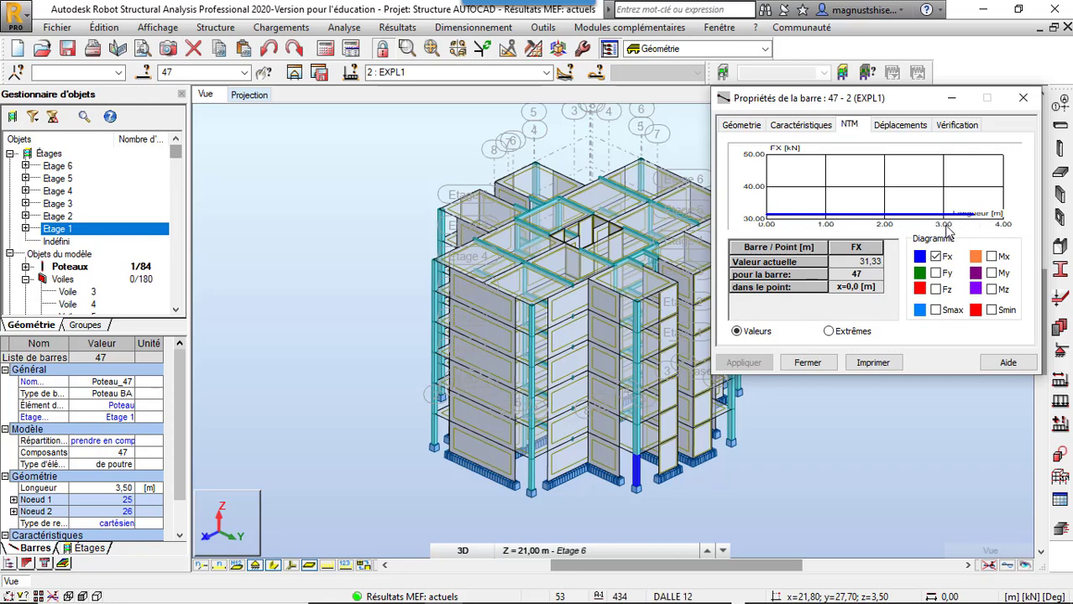
{"action": "left_click", "coordinate": [992, 273]}
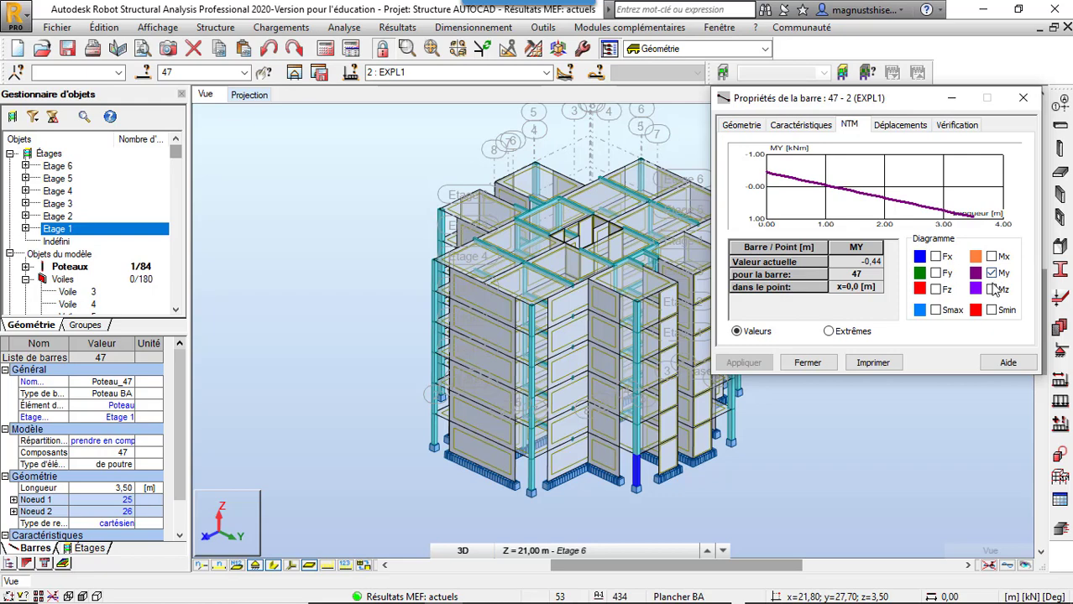
{"action": "left_click", "coordinate": [992, 290]}
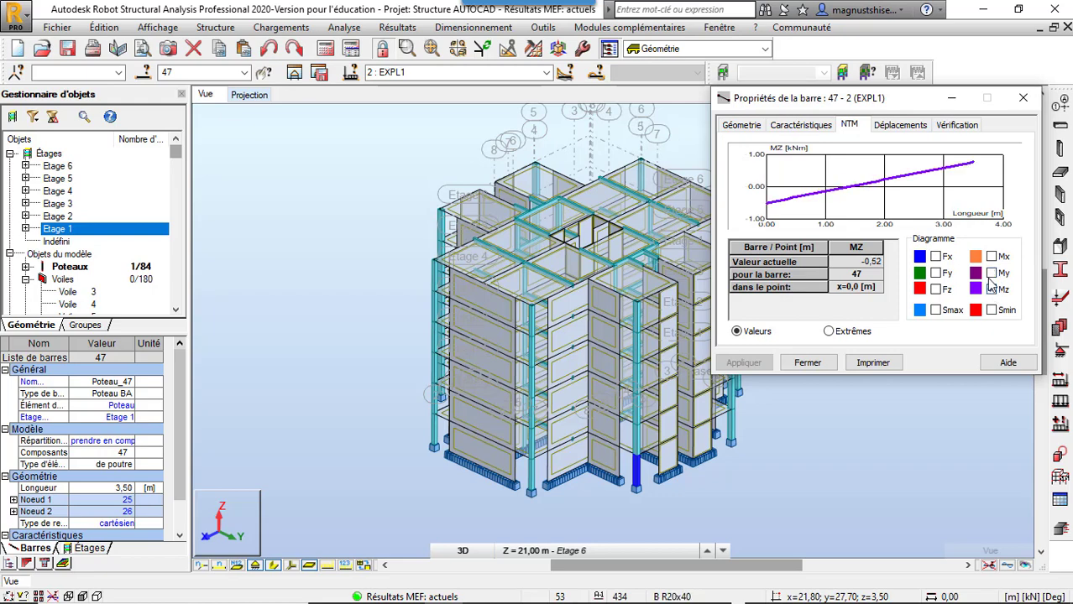
{"action": "left_click", "coordinate": [991, 289]}
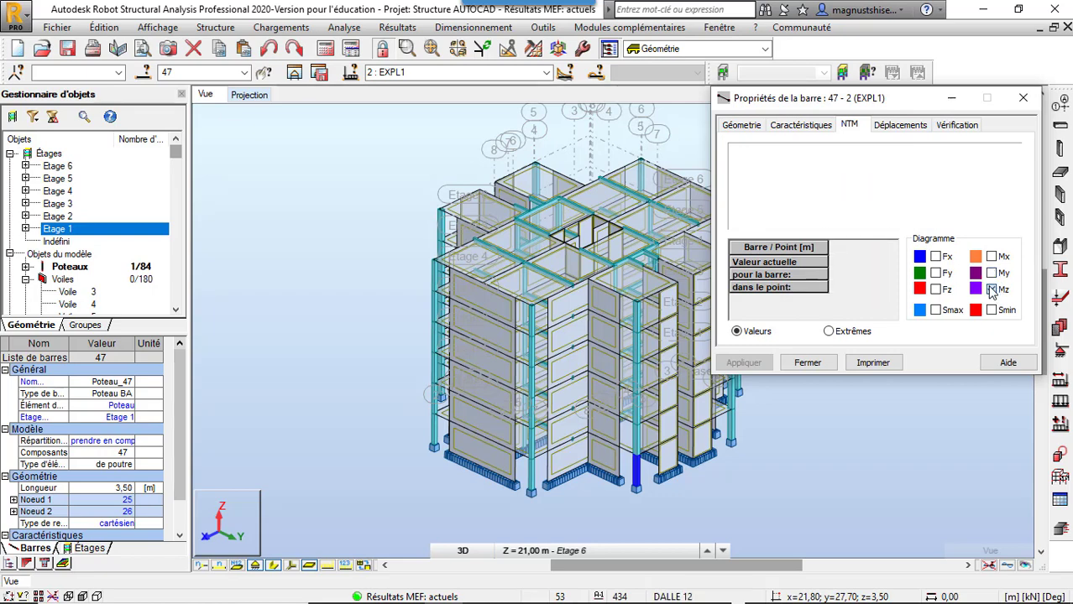
{"action": "left_click", "coordinate": [937, 257]}
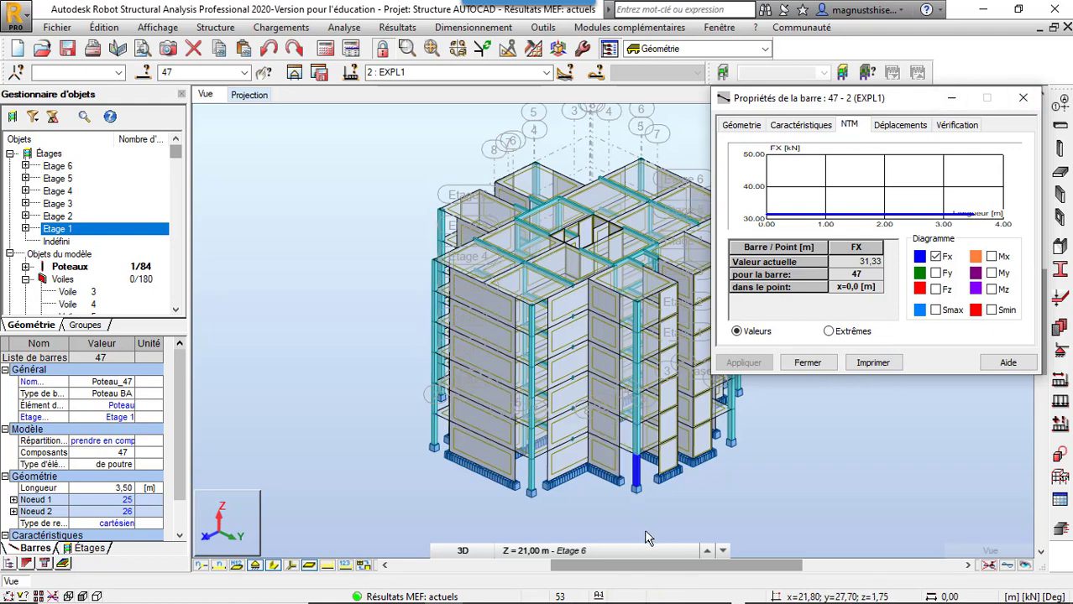
Step: Isolate column 47 in its own view and display its normalised axial force Fx diagram
{"action": "scroll", "coordinate": [644, 495], "scroll_direction": "up", "scroll_amount": 3}
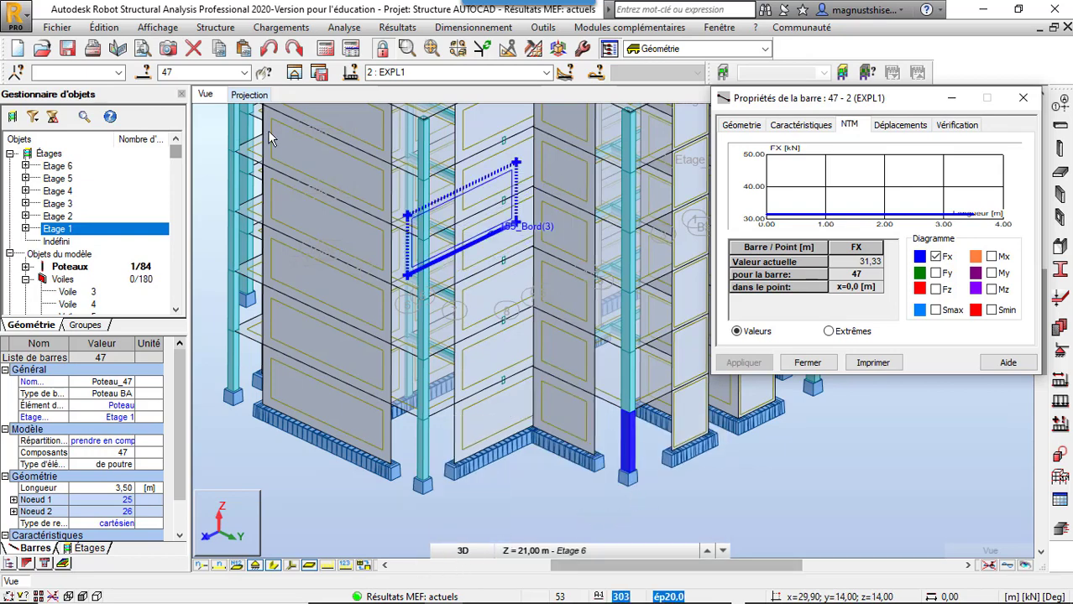
{"action": "left_click", "coordinate": [555, 396]}
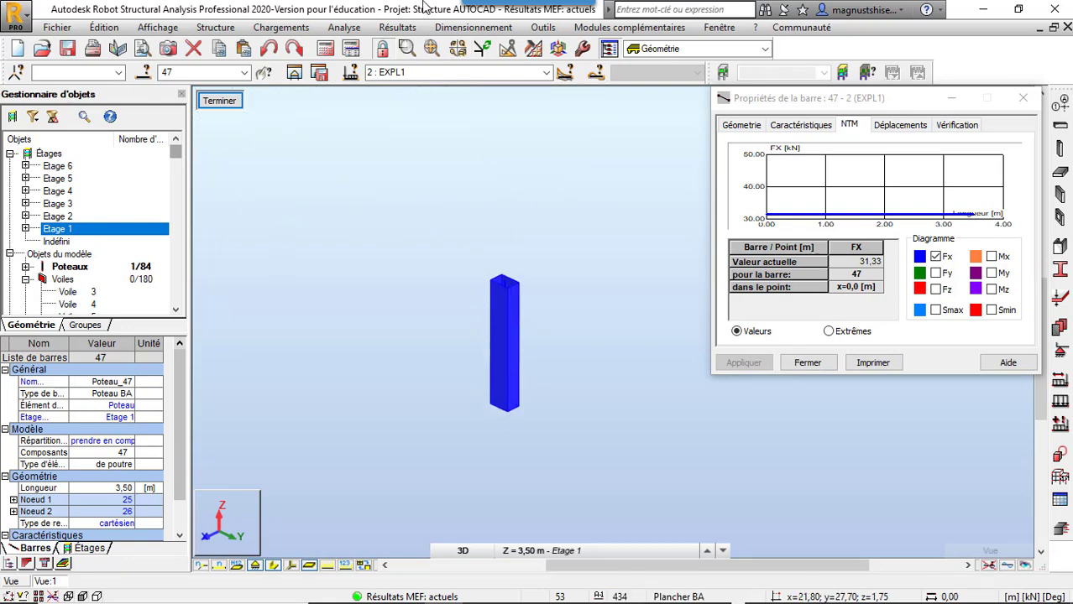
{"action": "left_click", "coordinate": [400, 28]}
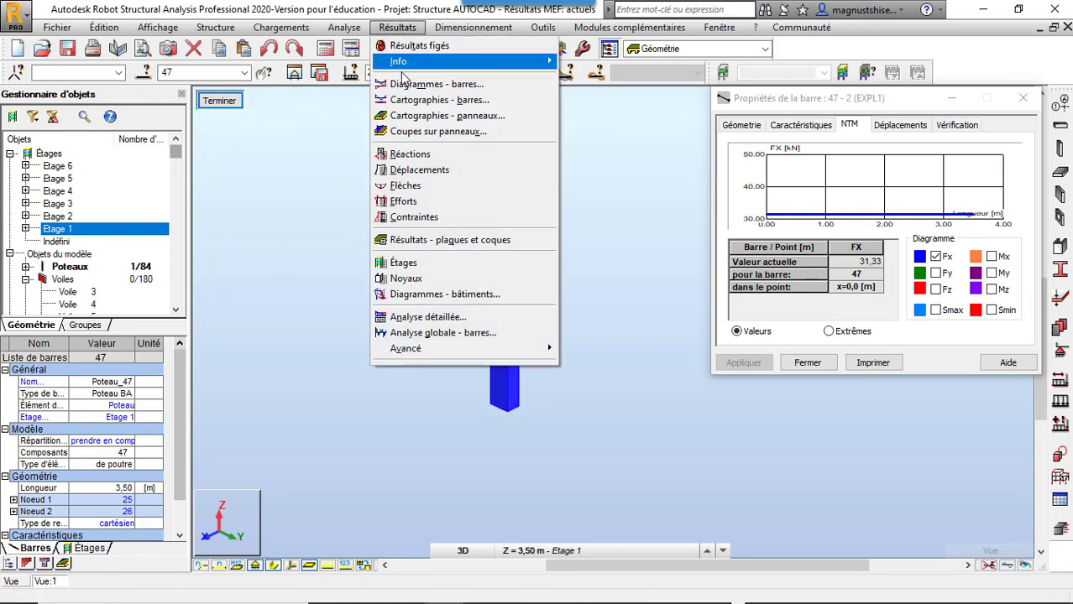
{"action": "left_click", "coordinate": [402, 84]}
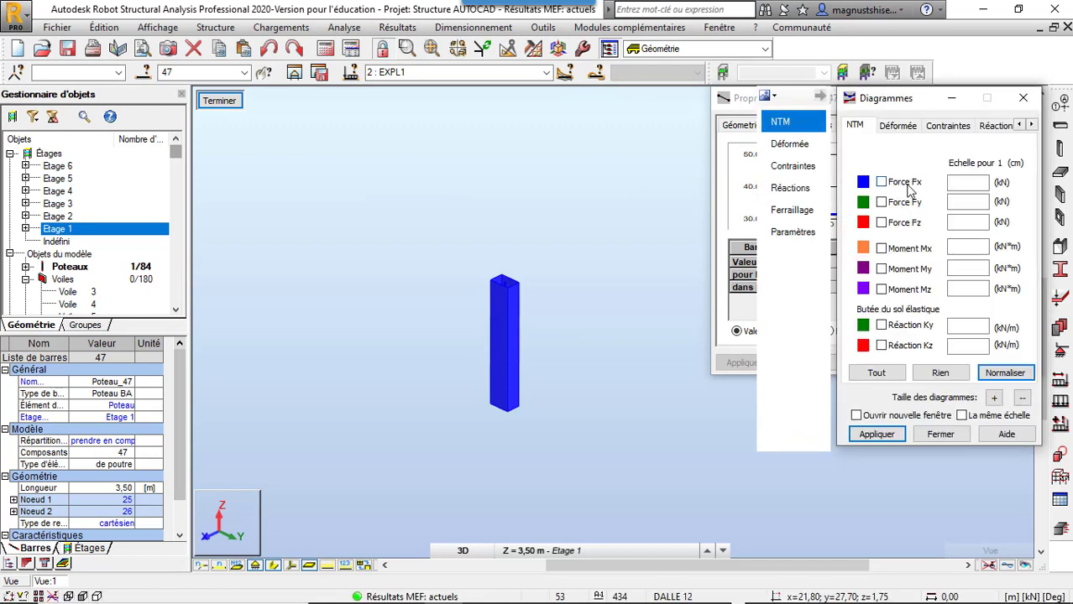
{"action": "left_click", "coordinate": [1004, 373]}
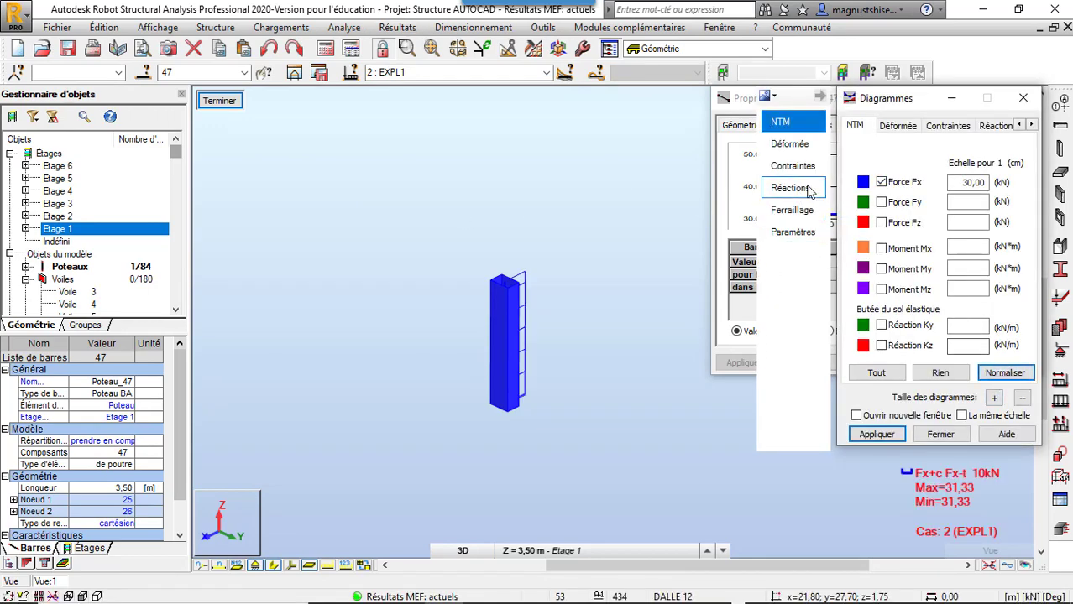
Step: Label the column's force diagram with global extreme values as descriptions, and differentiate positive and negative values
{"action": "left_click", "coordinate": [808, 233]}
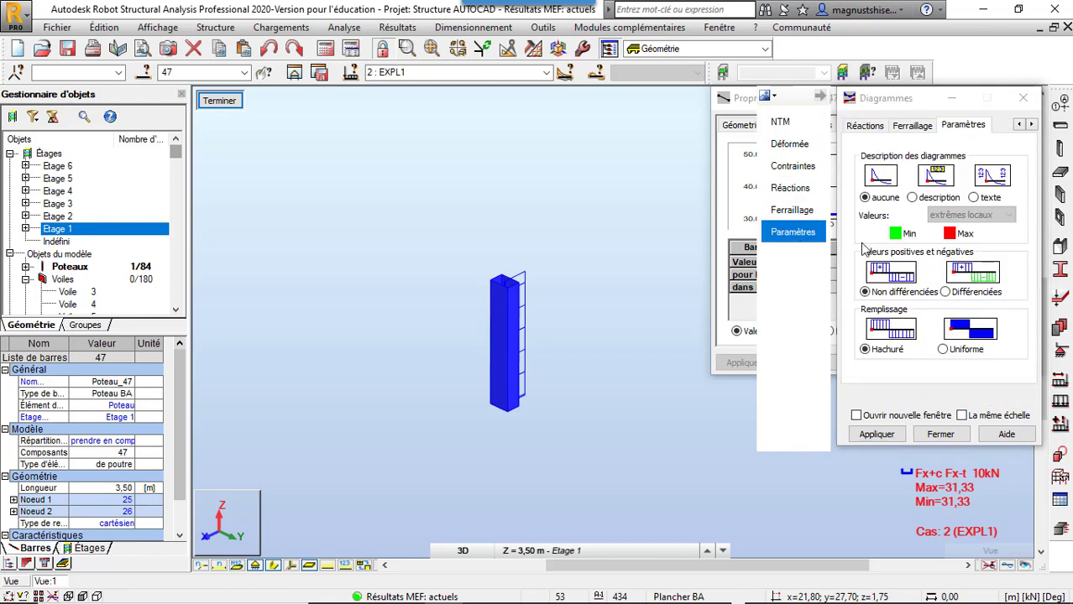
{"action": "left_click", "coordinate": [915, 198]}
{"action": "left_click", "coordinate": [945, 217]}
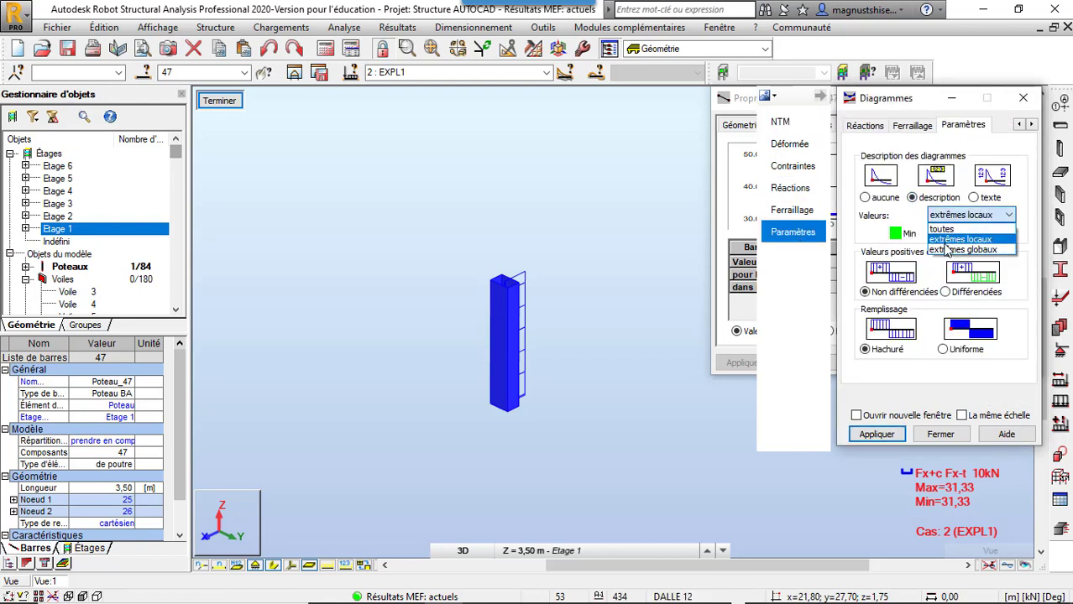
{"action": "left_click", "coordinate": [946, 249]}
{"action": "left_click", "coordinate": [946, 293]}
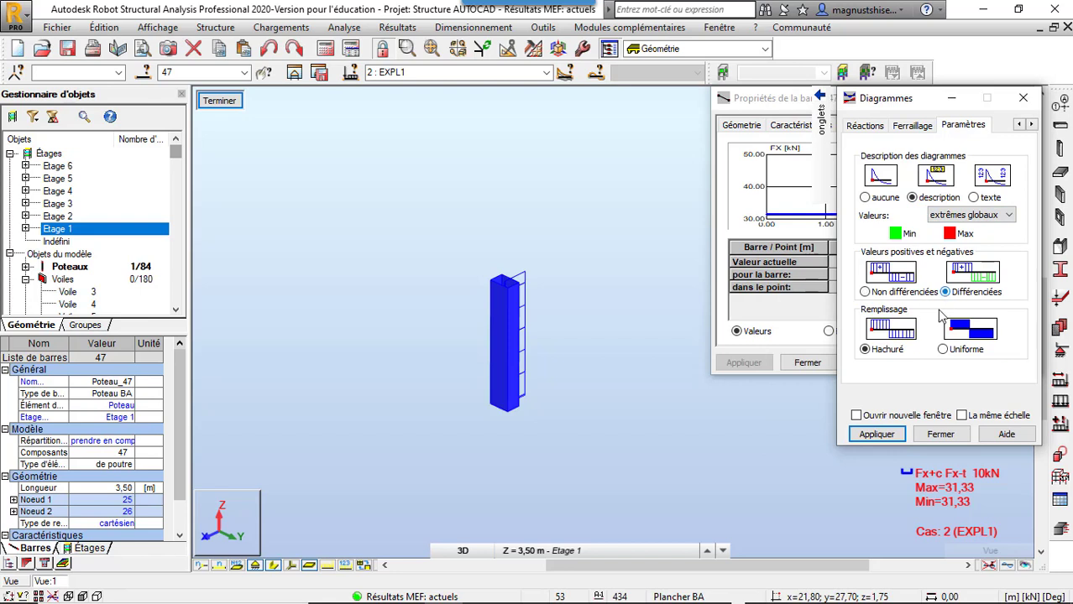
{"action": "left_click", "coordinate": [882, 437]}
{"action": "scroll", "coordinate": [504, 373], "scroll_direction": "up", "scroll_amount": 3}
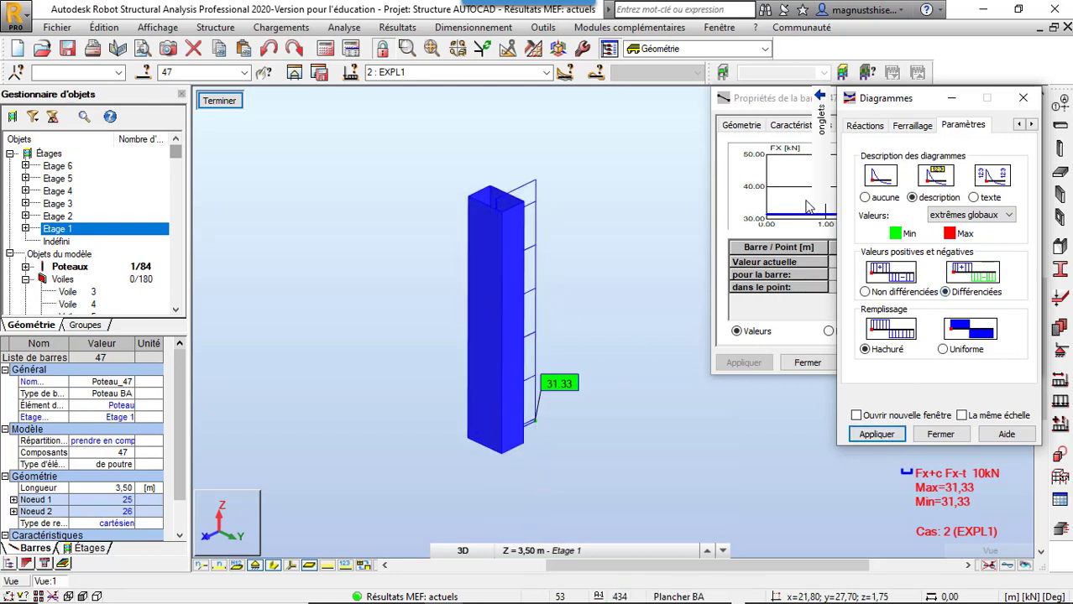
Step: Open the complete Reactions table and move the Diagrammes dialog clear of the table's values
{"action": "left_click_drag", "start_coordinate": [889, 107], "coordinate": [226, 107]}
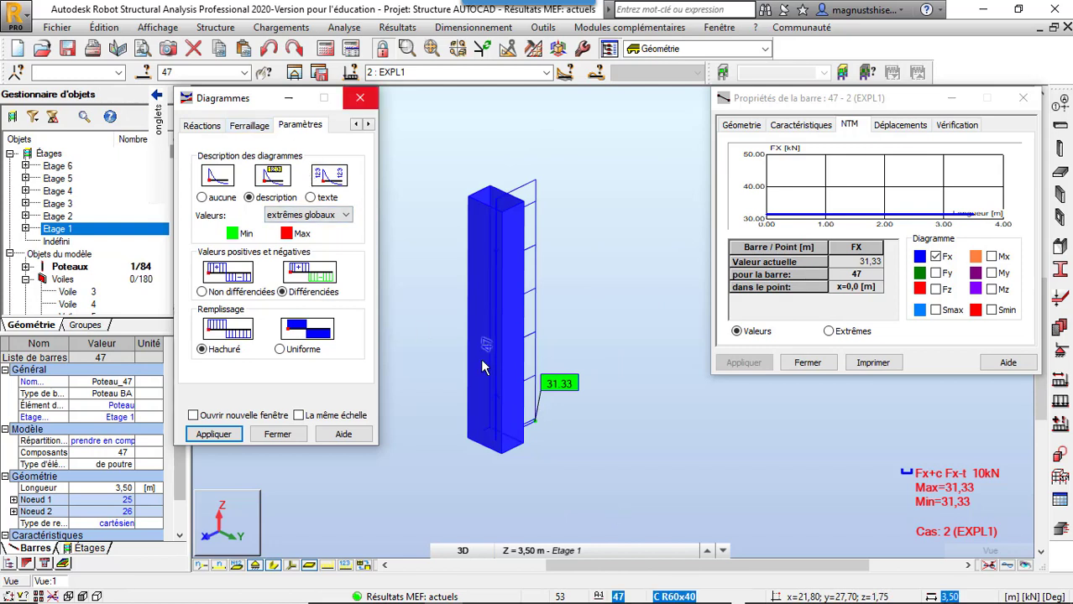
{"action": "right_click", "coordinate": [699, 482]}
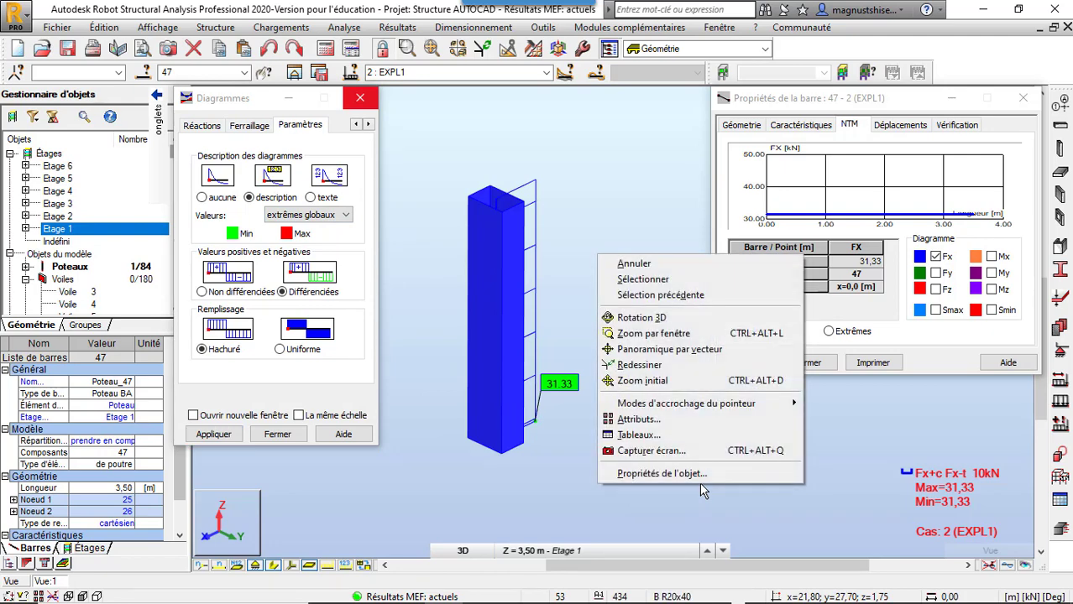
{"action": "left_click", "coordinate": [638, 437]}
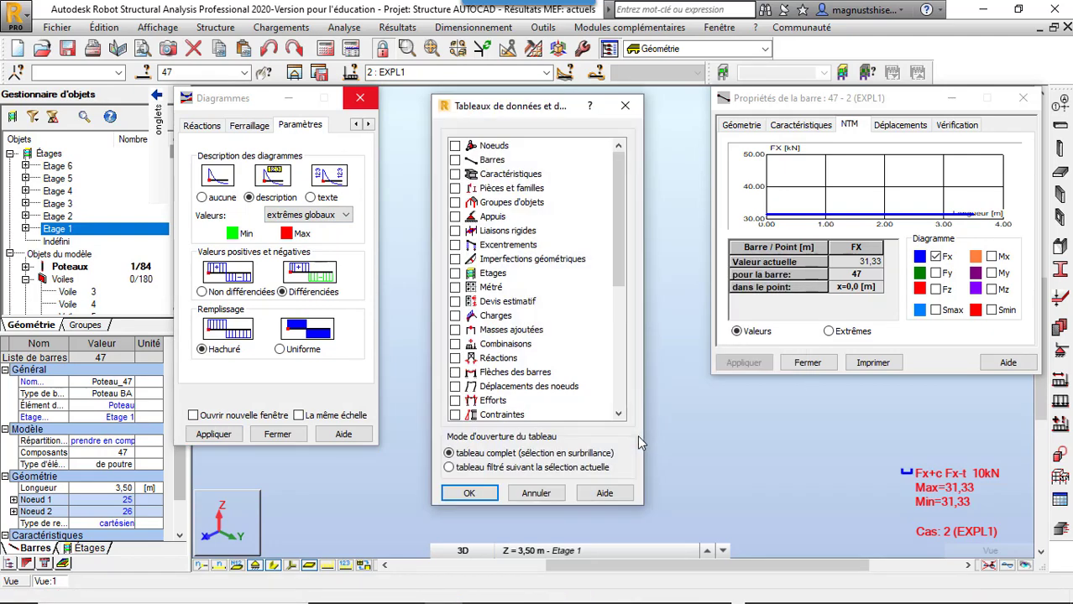
{"action": "left_click_drag", "start_coordinate": [621, 250], "coordinate": [618, 277]}
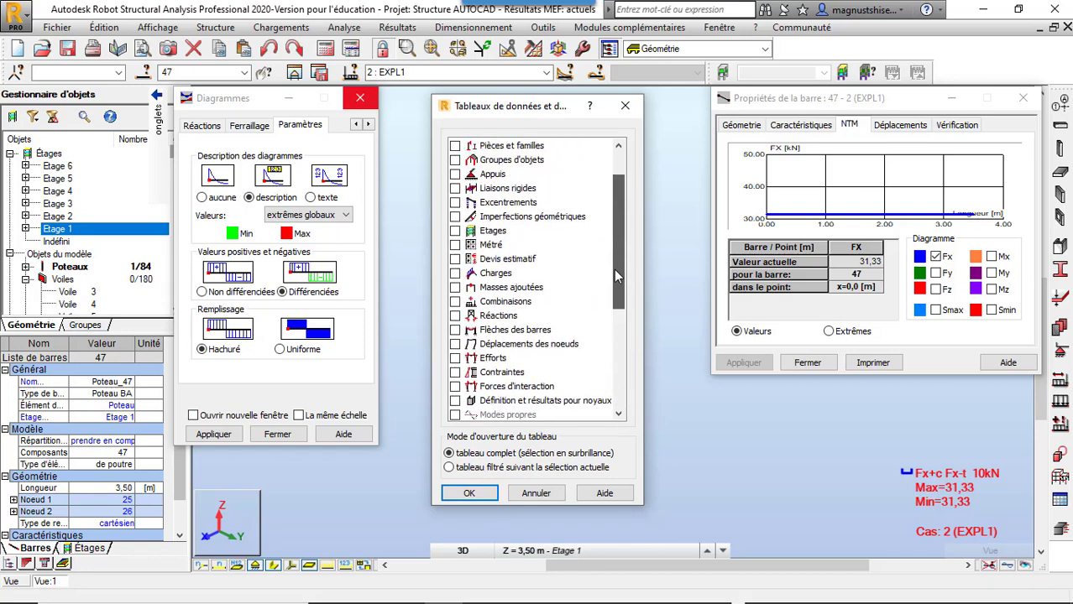
{"action": "left_click", "coordinate": [456, 316]}
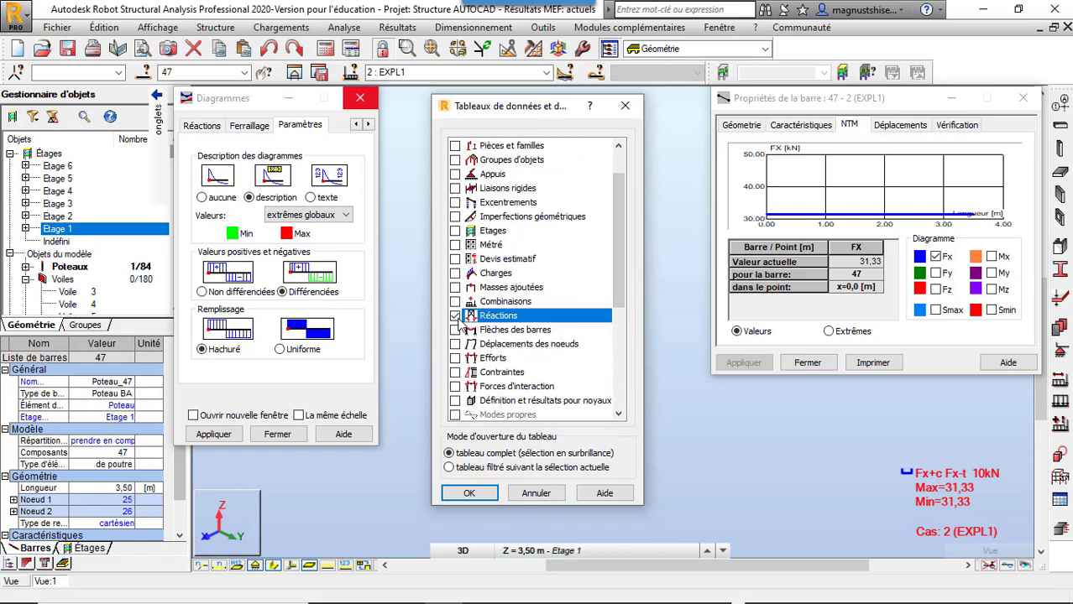
{"action": "left_click", "coordinate": [475, 494]}
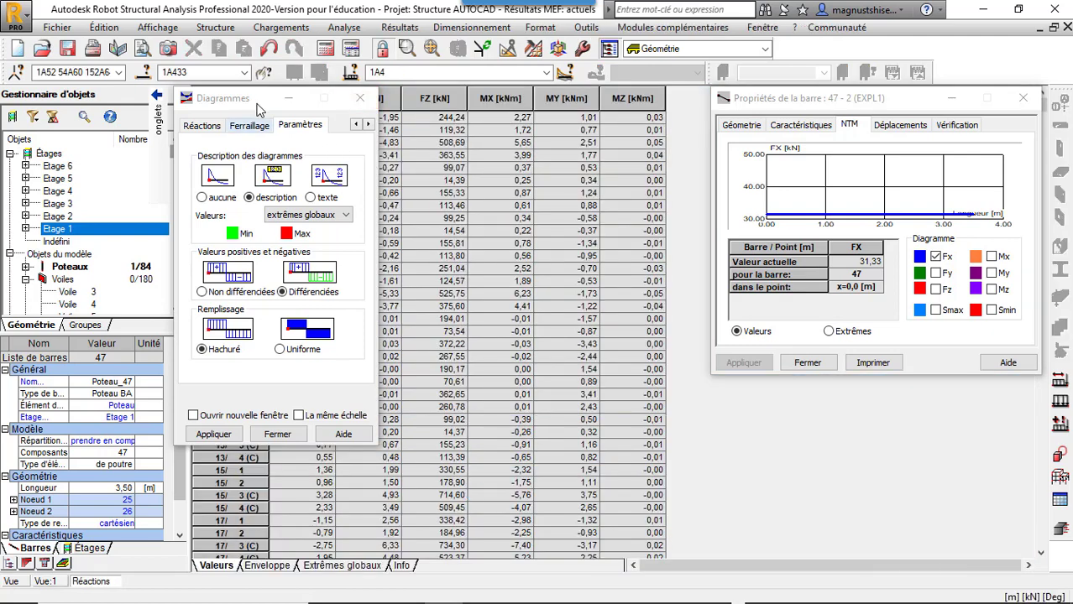
{"action": "left_click_drag", "start_coordinate": [263, 106], "coordinate": [870, 97]}
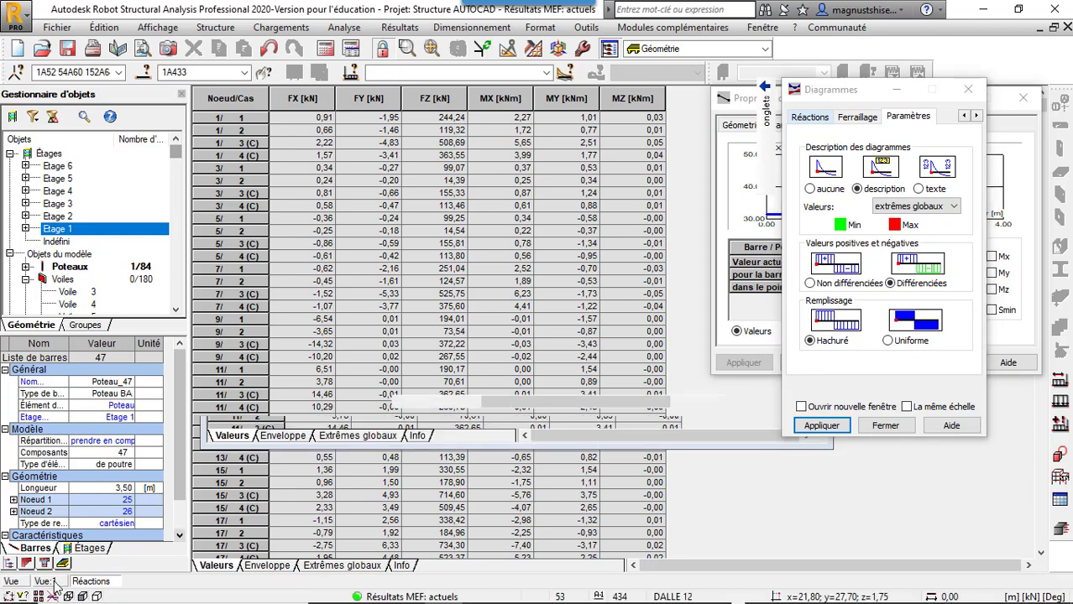
Step: Return to the full structure view and clear the selection of column 47 above its base support
{"action": "left_click", "coordinate": [50, 581]}
{"action": "left_click", "coordinate": [19, 584]}
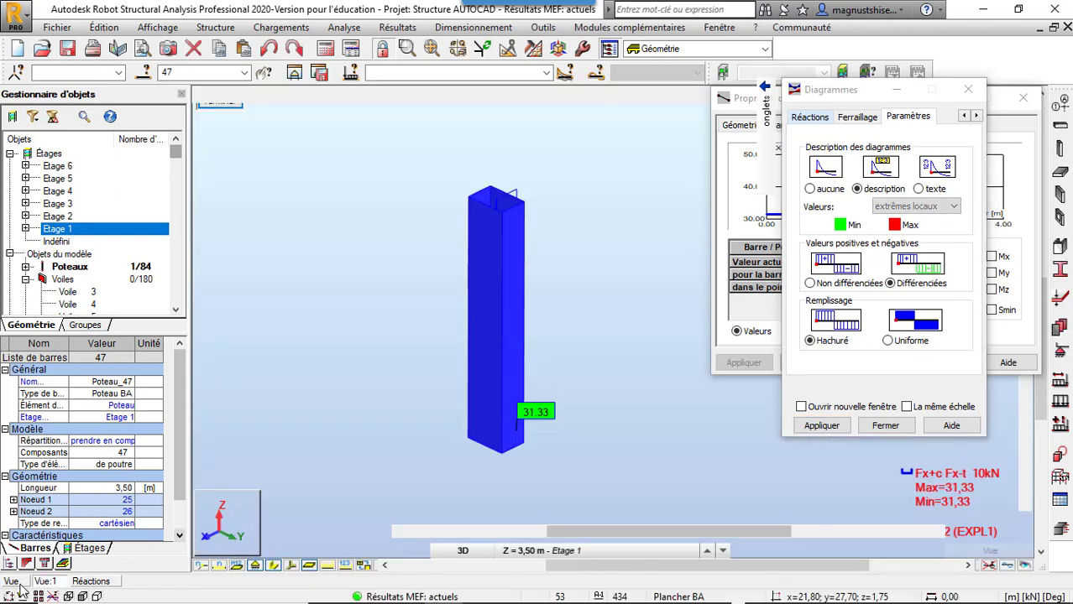
{"action": "scroll", "coordinate": [635, 509], "scroll_direction": "up", "scroll_amount": 4}
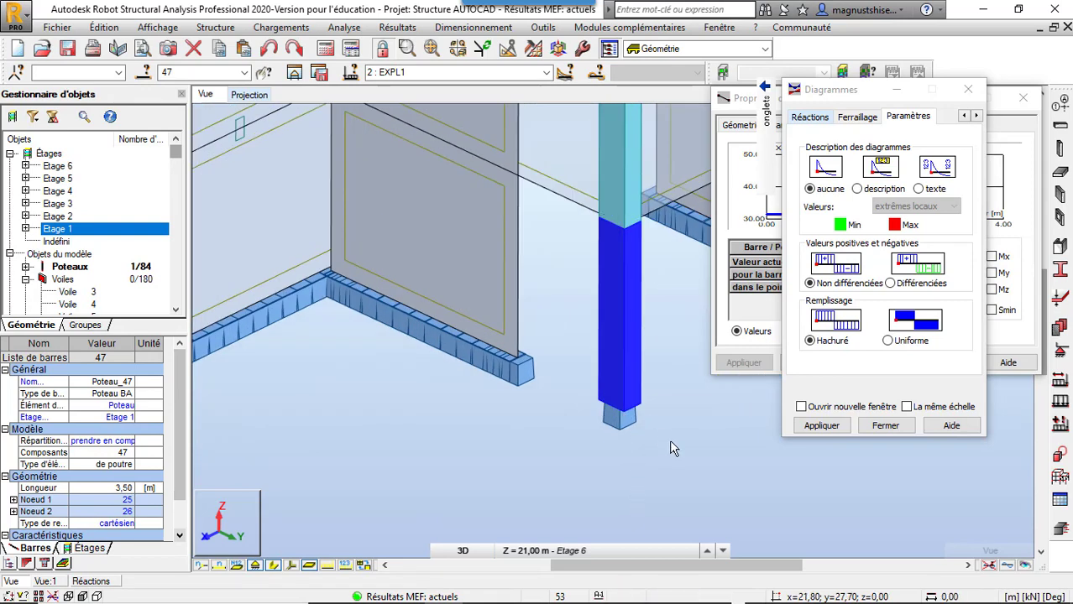
{"action": "left_click", "coordinate": [670, 449]}
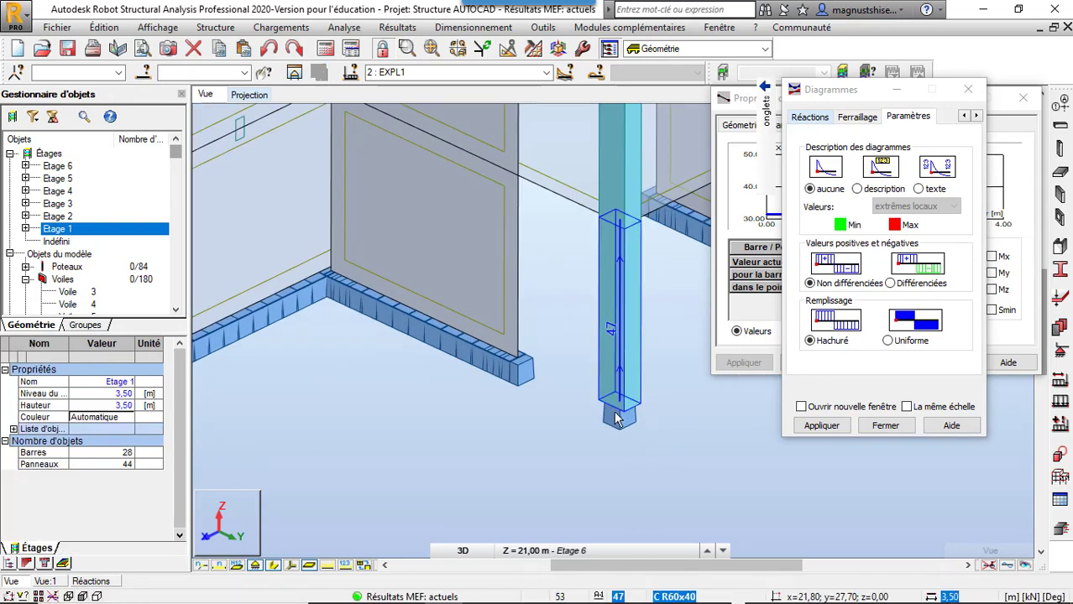
Step: Select the base node of column 47 and examine its rows in the Reactions table
{"action": "left_click_drag", "start_coordinate": [580, 381], "coordinate": [672, 467]}
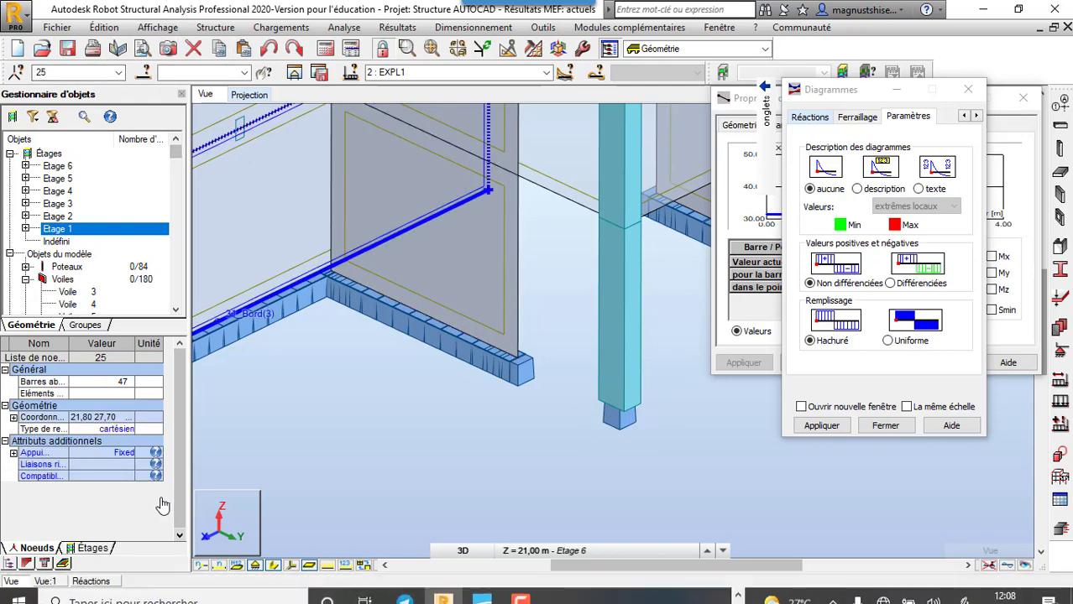
{"action": "left_click", "coordinate": [105, 583]}
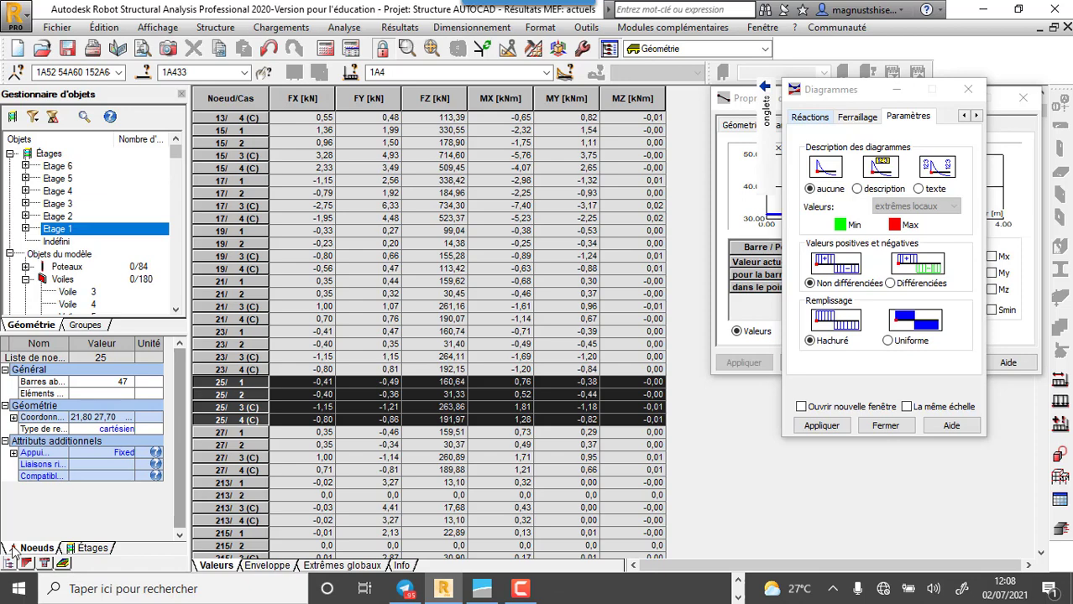
Step: Set the load case to 3 : ELU in both the full structure view and the isolated view of column 47
{"action": "left_click", "coordinate": [10, 582]}
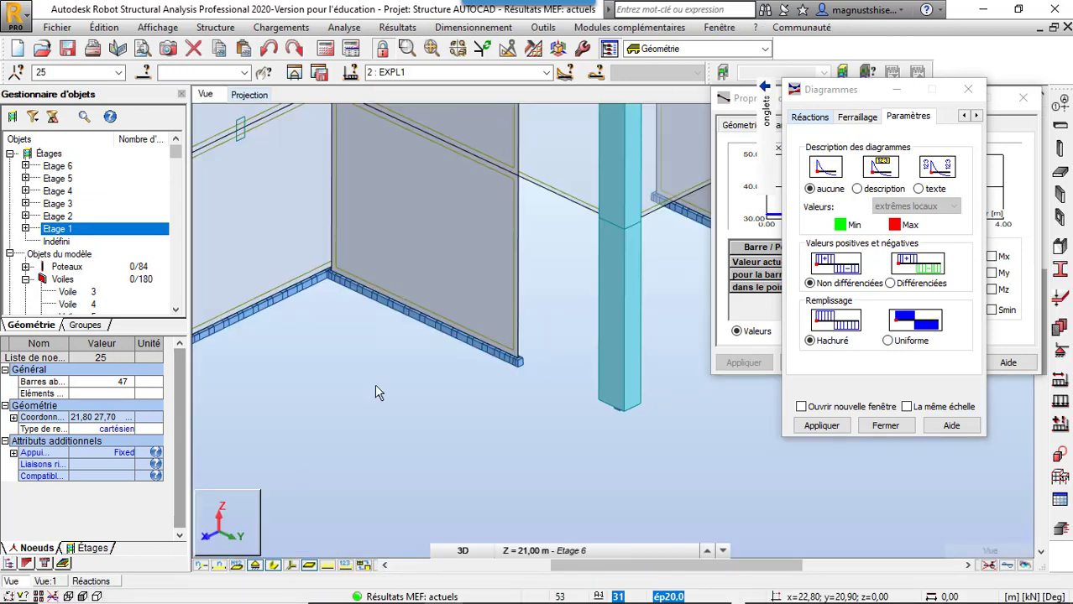
{"action": "left_click", "coordinate": [548, 73]}
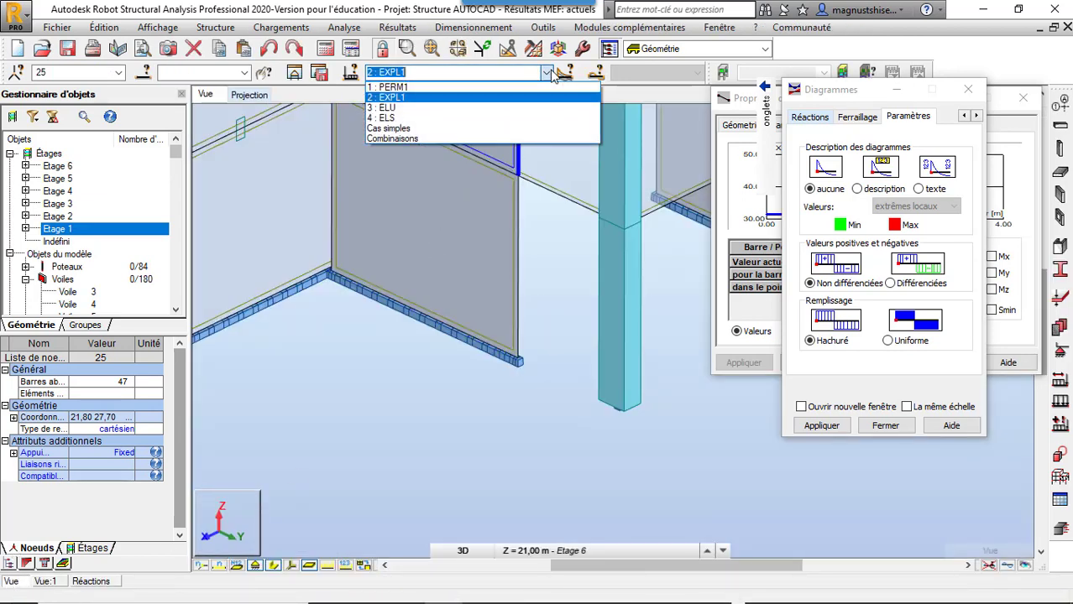
{"action": "left_click", "coordinate": [523, 116]}
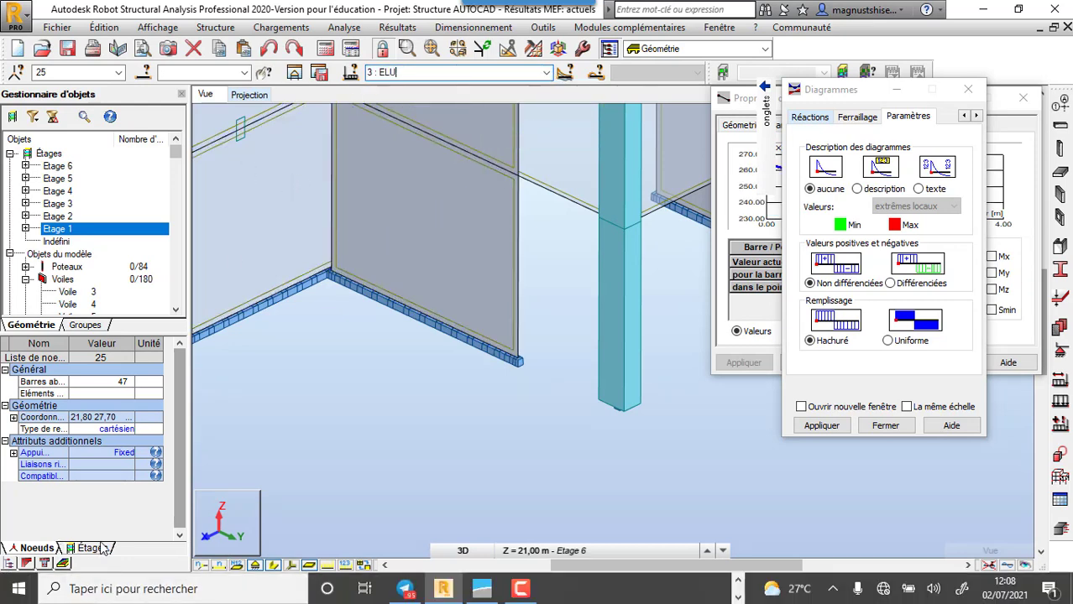
{"action": "left_click", "coordinate": [65, 585]}
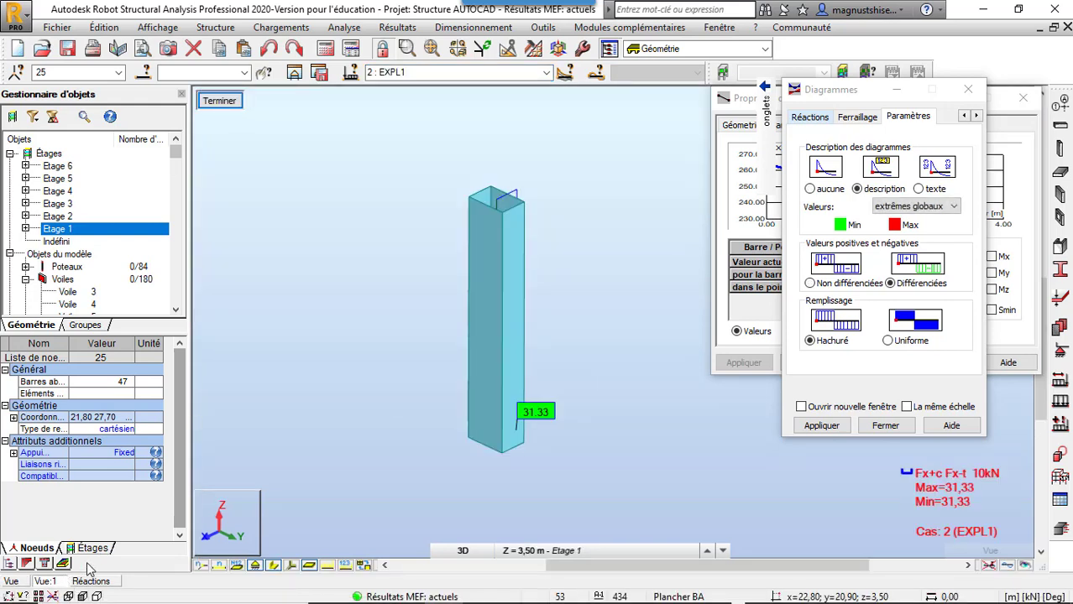
{"action": "left_click", "coordinate": [546, 73]}
{"action": "left_click", "coordinate": [511, 108]}
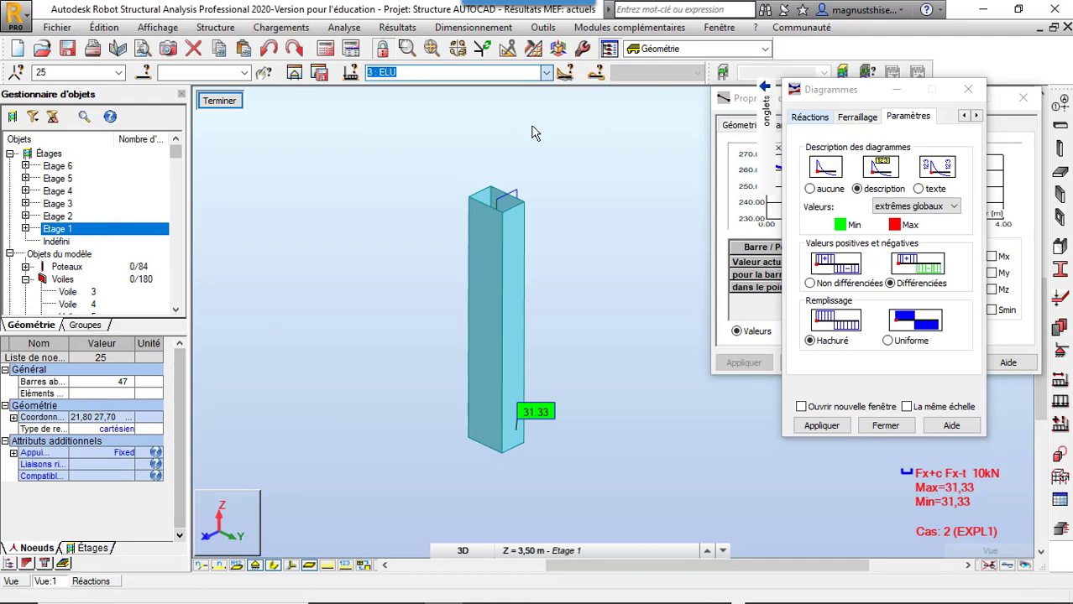
{"action": "scroll", "coordinate": [376, 271], "scroll_direction": "down", "scroll_amount": 2}
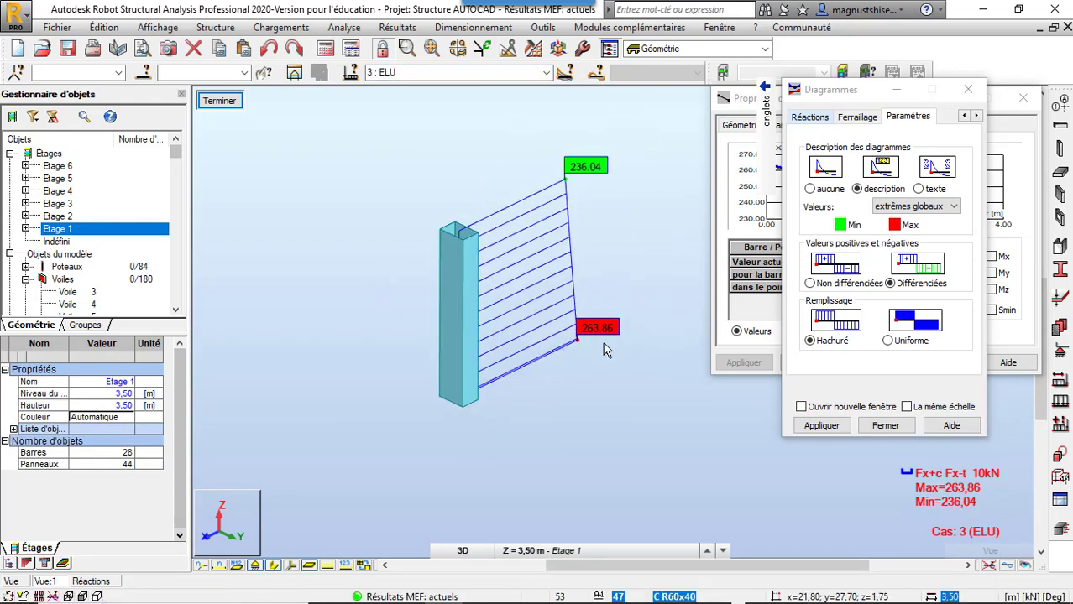
Step: Move the Diagrammes dialog clear of the Reactions table and reselect column 47's base node to compare its reactions with the column's ELU axial force
{"action": "left_click_drag", "start_coordinate": [862, 93], "coordinate": [488, 123]}
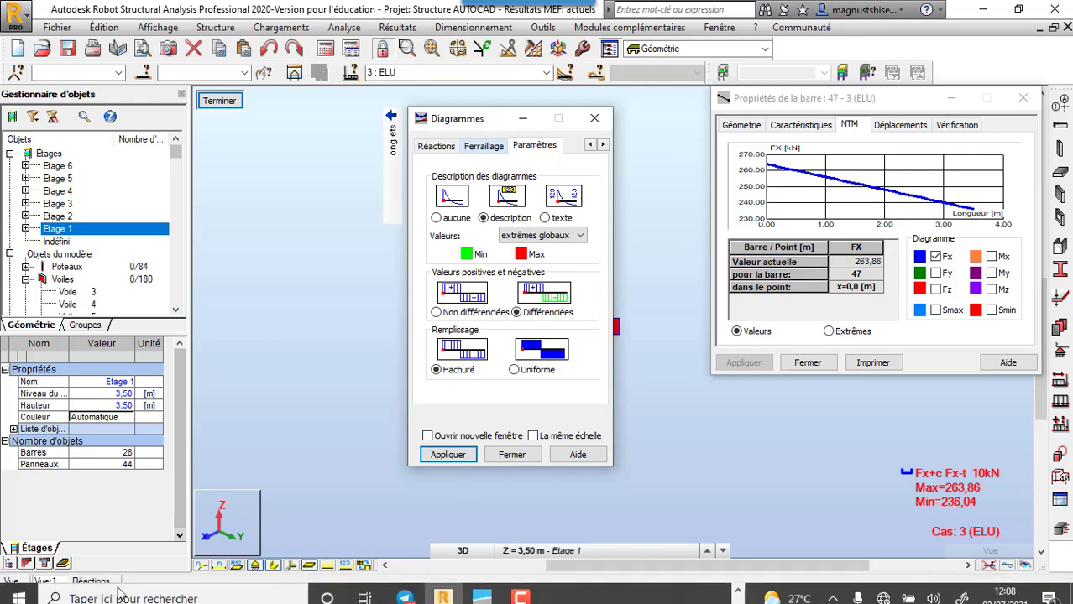
{"action": "left_click", "coordinate": [91, 582]}
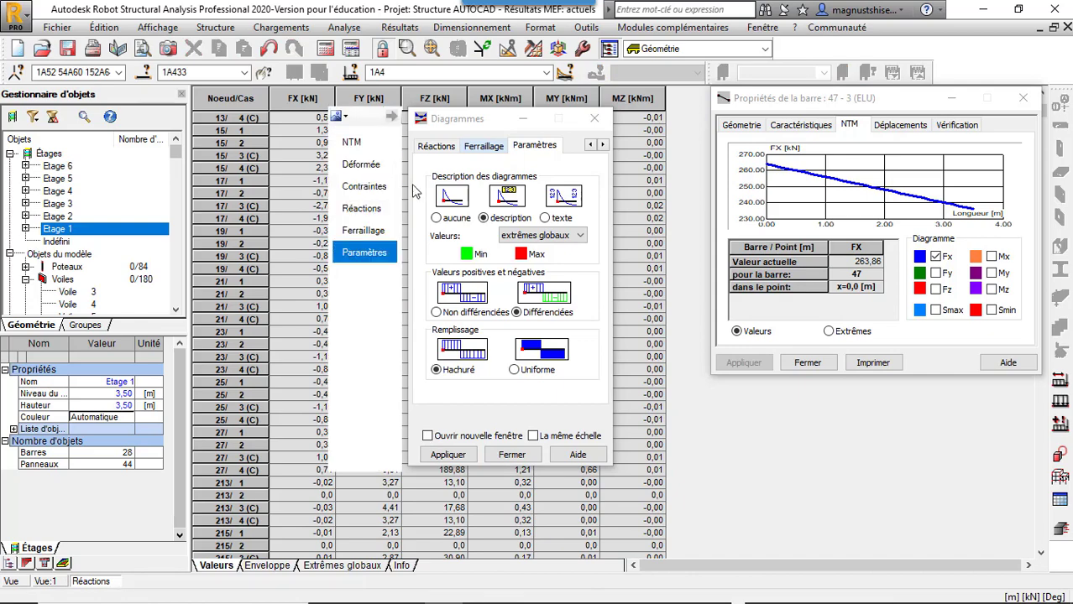
{"action": "left_click_drag", "start_coordinate": [494, 126], "coordinate": [1065, 156]}
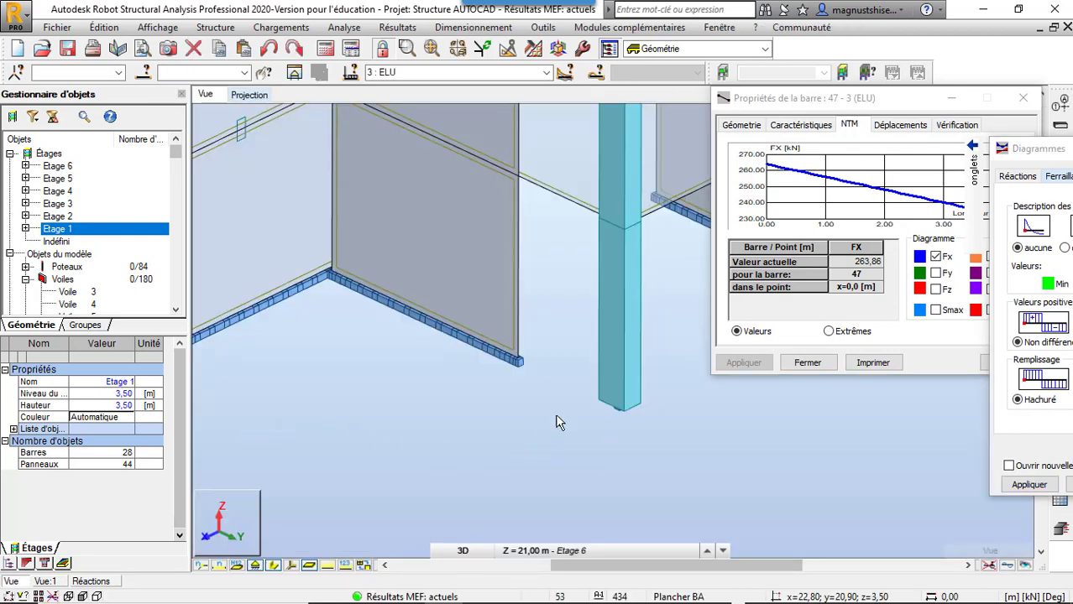
{"action": "left_click_drag", "start_coordinate": [569, 357], "coordinate": [710, 461]}
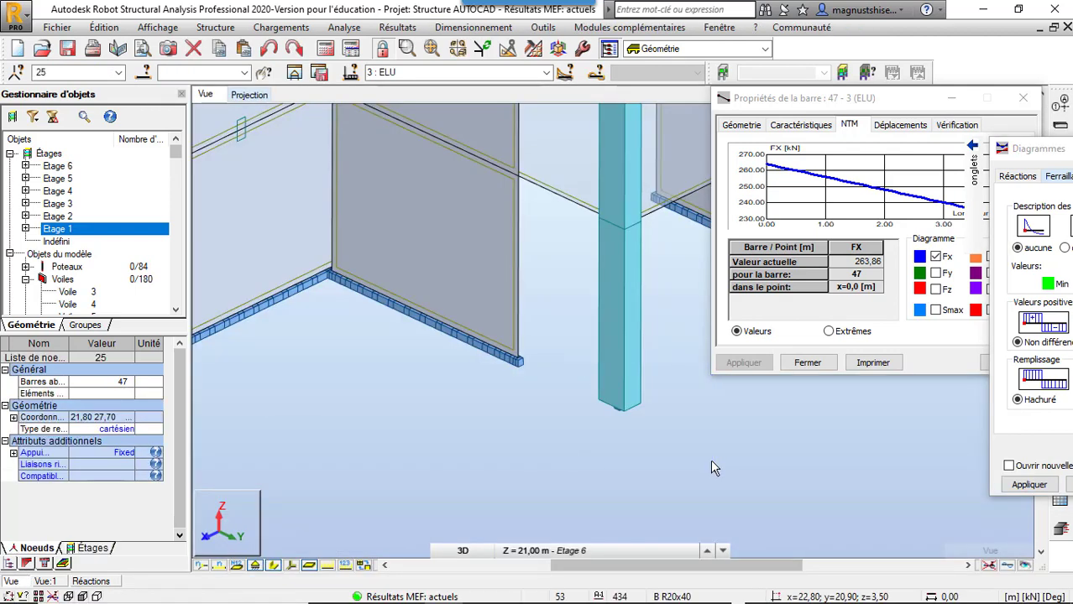
{"action": "left_click", "coordinate": [91, 582]}
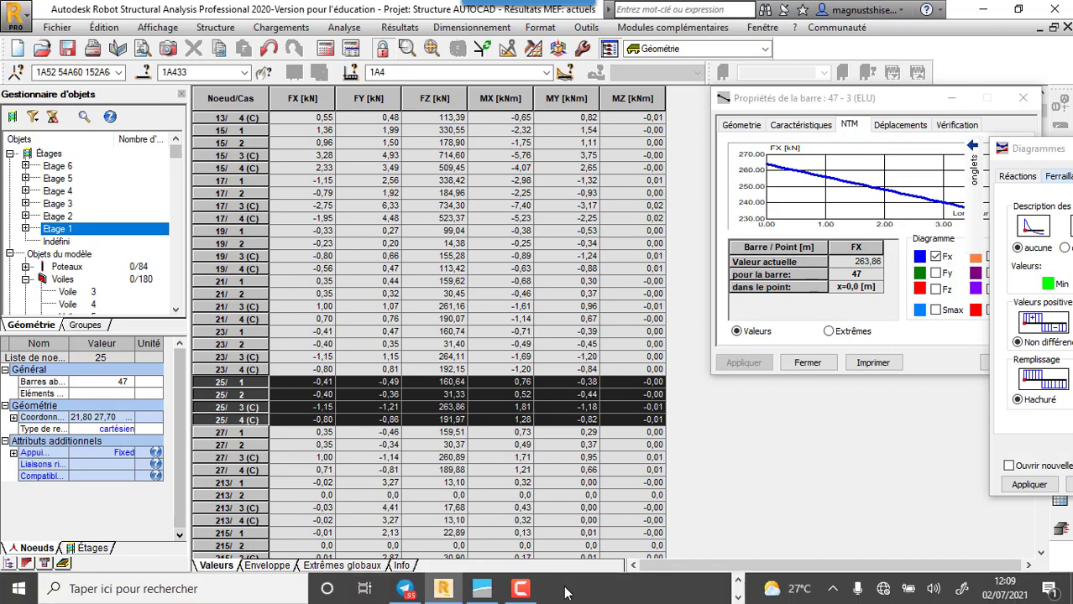
Step: Switch to MASTER EC7 Fondations, choose the stepped isolated footing under a single column and open its geometry
{"action": "left_click", "coordinate": [481, 590]}
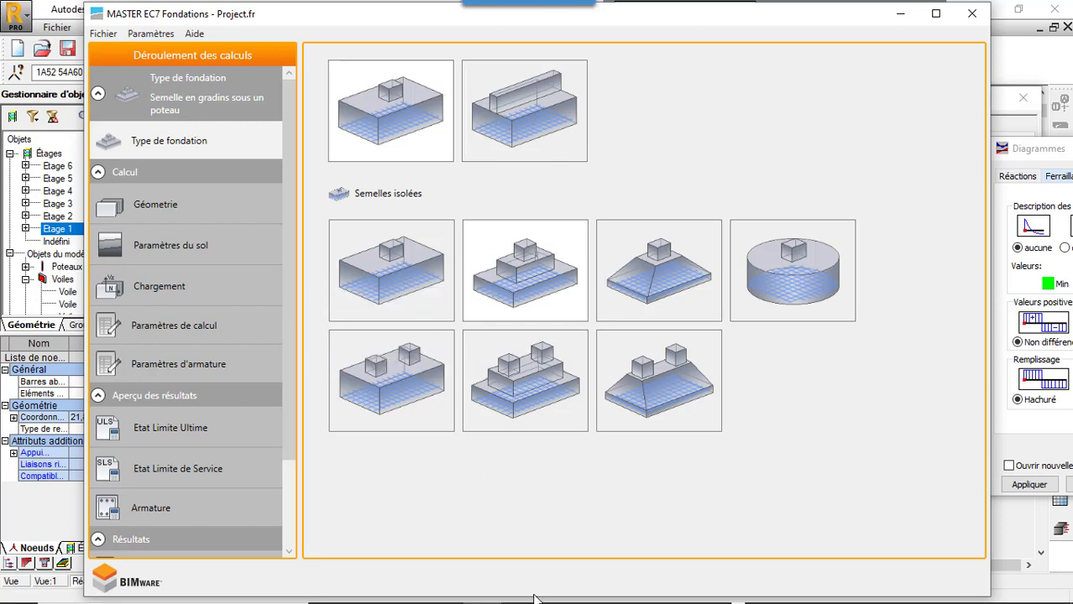
{"action": "left_click", "coordinate": [546, 294]}
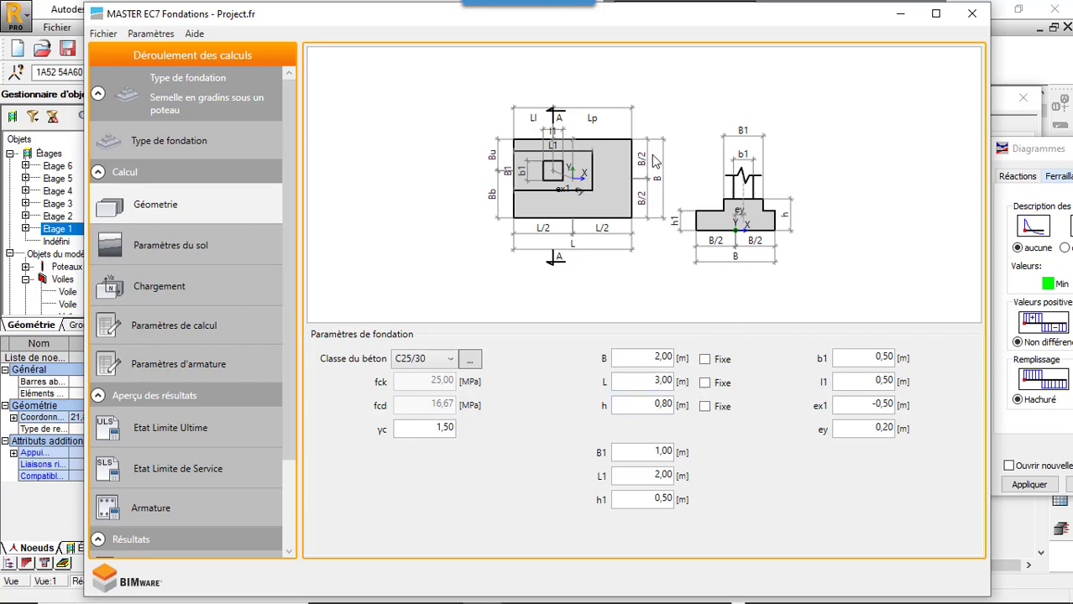
Step: Set the footing's overall width B to 1.50 m
{"action": "left_click", "coordinate": [661, 359]}
{"action": "key", "text": "BackSpace"}
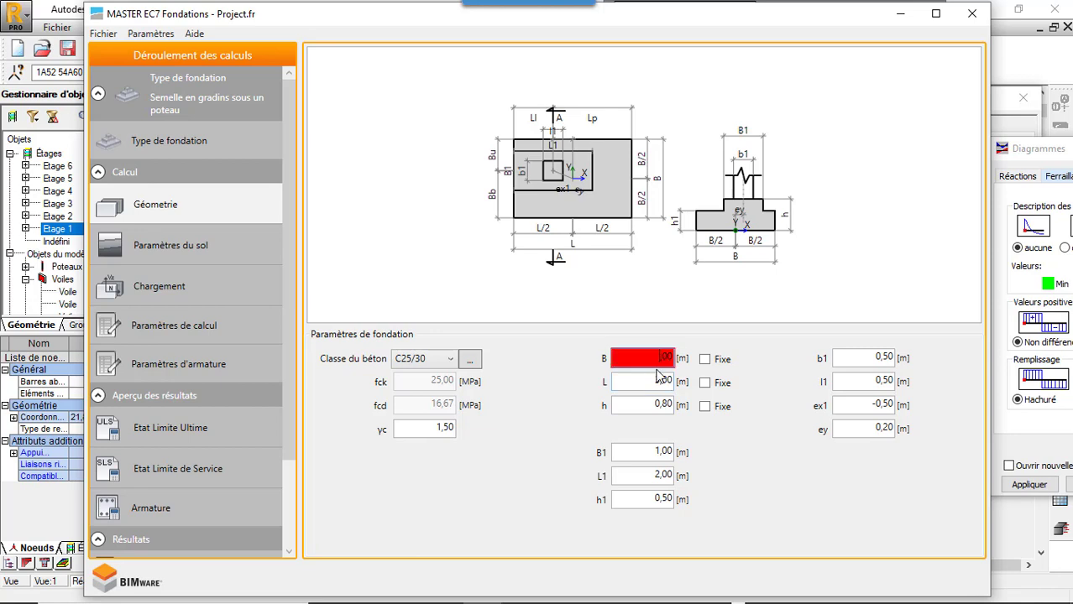
{"action": "mouse_move", "coordinate": [662, 362]}
{"action": "type", "text": "5"}
Step: Try to reduce the footing's overall length L to 2.00 m
{"action": "left_click", "coordinate": [670, 382]}
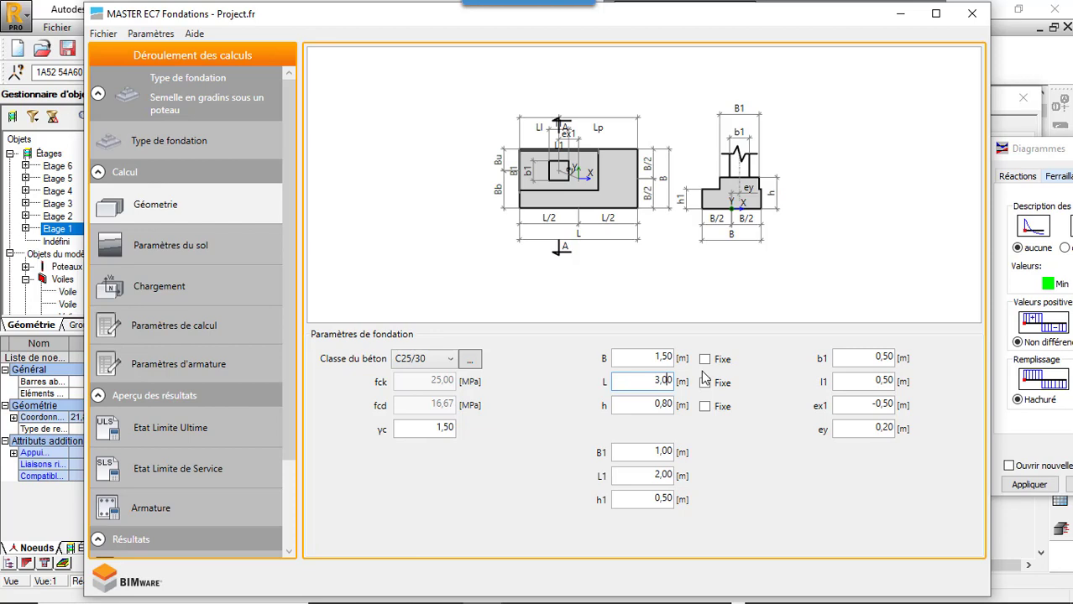
{"action": "double_click", "coordinate": [659, 383]}
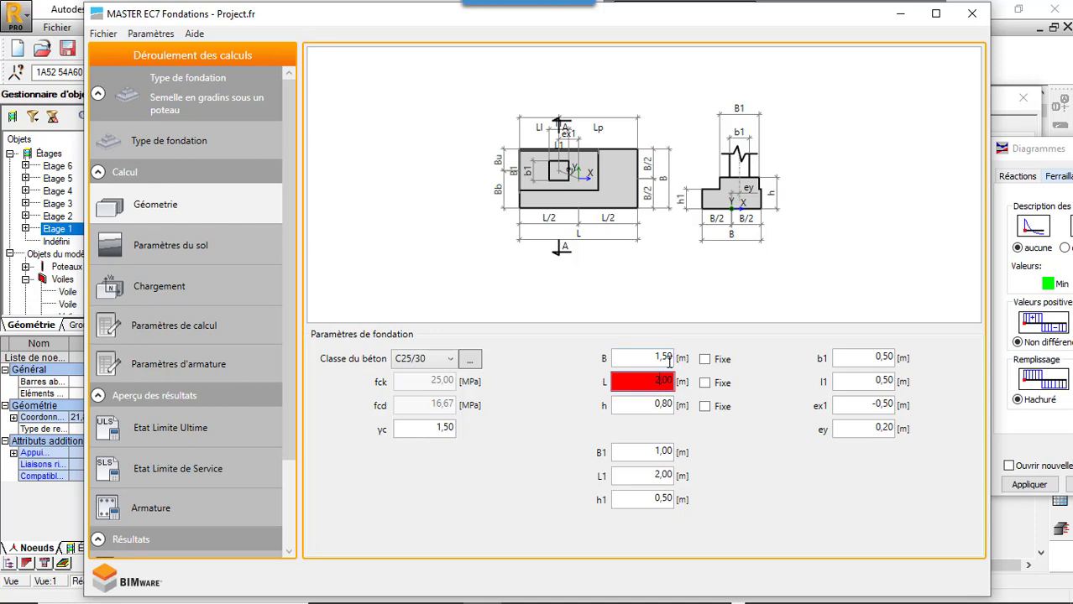
{"action": "left_click", "coordinate": [669, 359]}
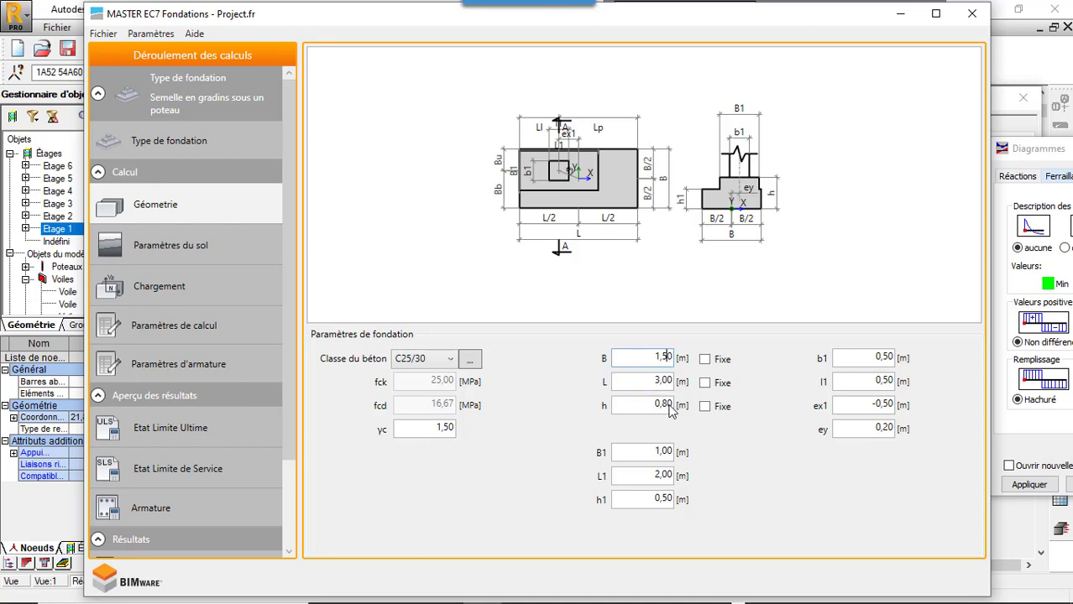
Step: Set the upper step's length L1 to 1.50 m
{"action": "left_click", "coordinate": [662, 476]}
{"action": "double_click", "coordinate": [662, 476]}
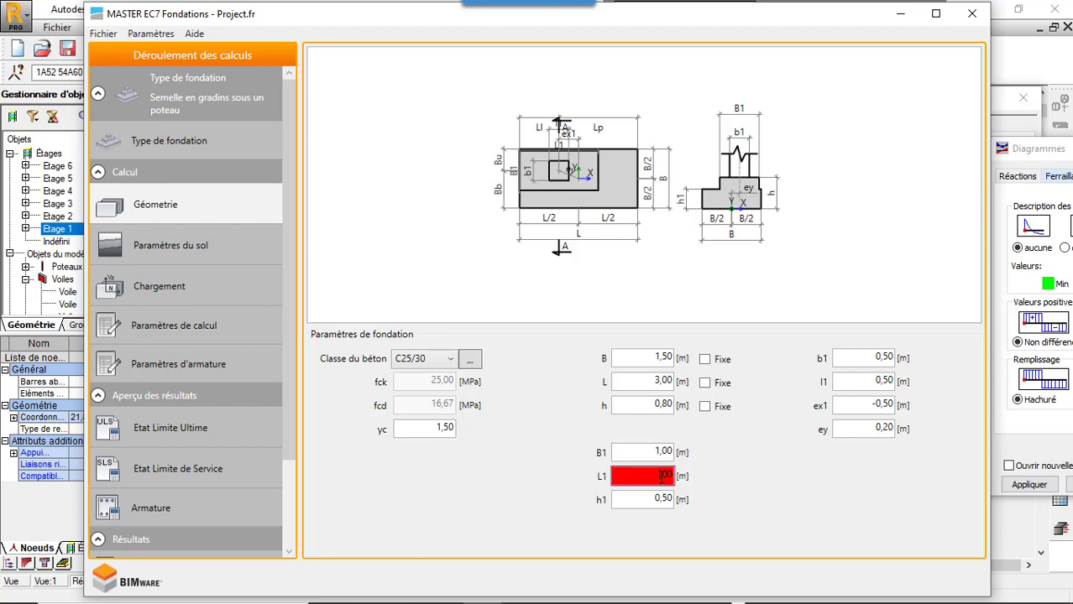
{"action": "type", "text": "1,00"}
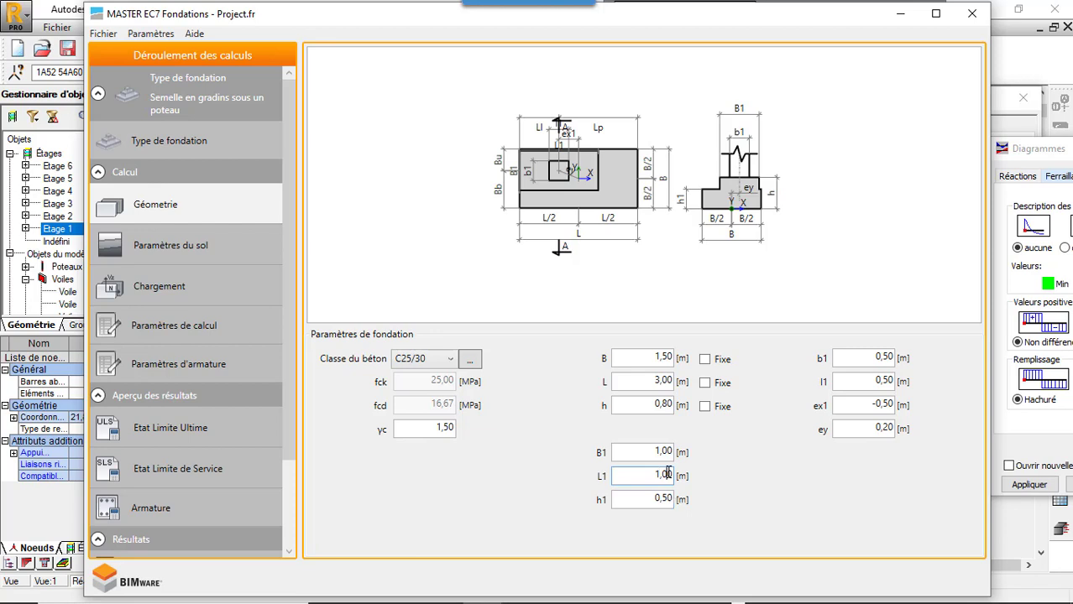
{"action": "key", "text": "BackSpace"}
{"action": "key", "text": "BackSpace"}
{"action": "key", "text": "BackSpace"}
Step: Try again to set the footing's overall length L to 2.00 m with the shortened upper step
{"action": "left_click", "coordinate": [662, 383]}
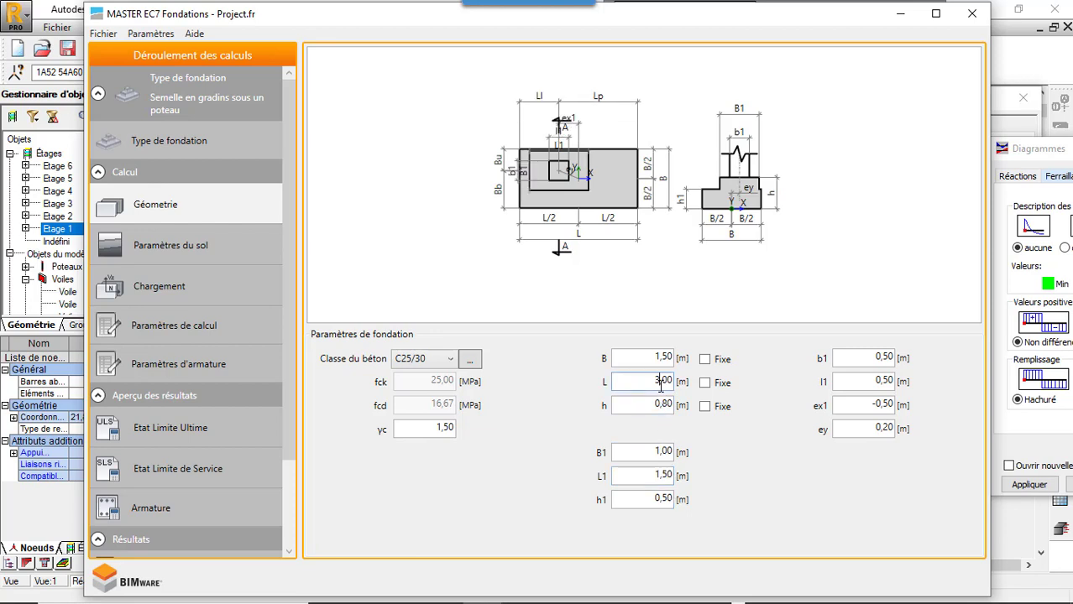
{"action": "key", "text": "BackSpace"}
{"action": "type", "text": "2"}
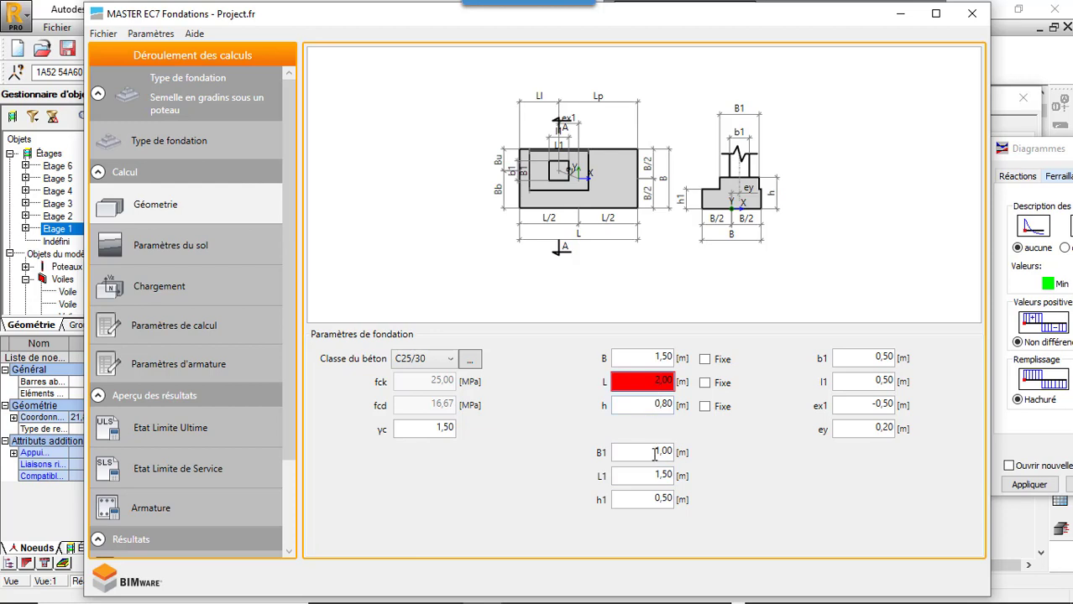
{"action": "left_click", "coordinate": [664, 452]}
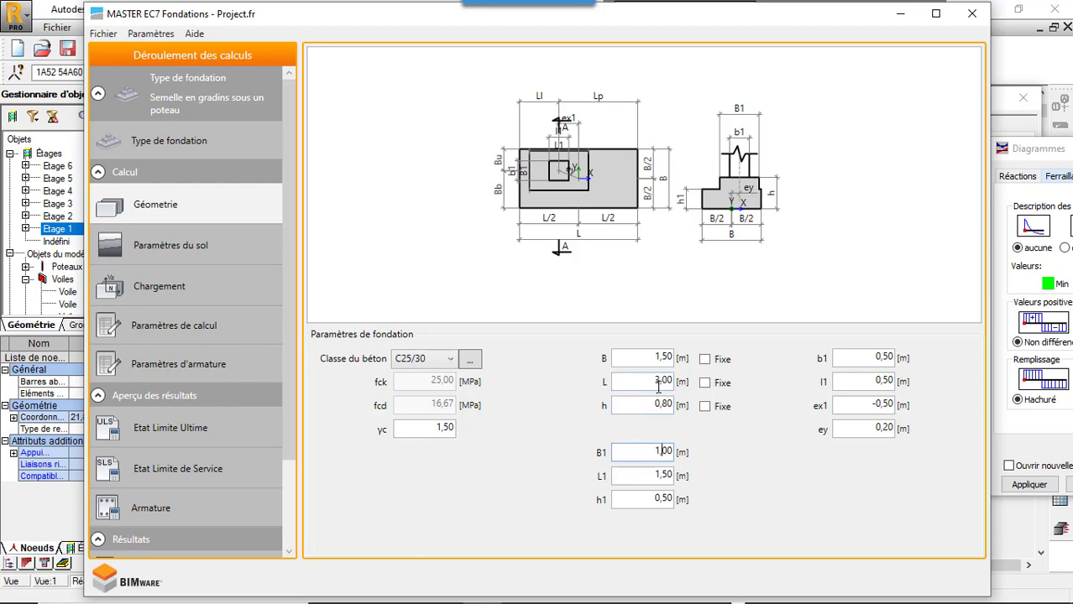
{"action": "left_click", "coordinate": [659, 384]}
{"action": "left_click", "coordinate": [661, 384]}
{"action": "key", "text": "BackSpace"}
{"action": "type", "text": "2"}
{"action": "left_click", "coordinate": [663, 474]}
Step: Set the footing's total height h to 0.60 m and the lower step's height h1 to 0.30 m
{"action": "left_click", "coordinate": [670, 406]}
{"action": "key", "text": "BackSpace"}
{"action": "type", "text": "6"}
{"action": "key", "text": "BackSpace"}
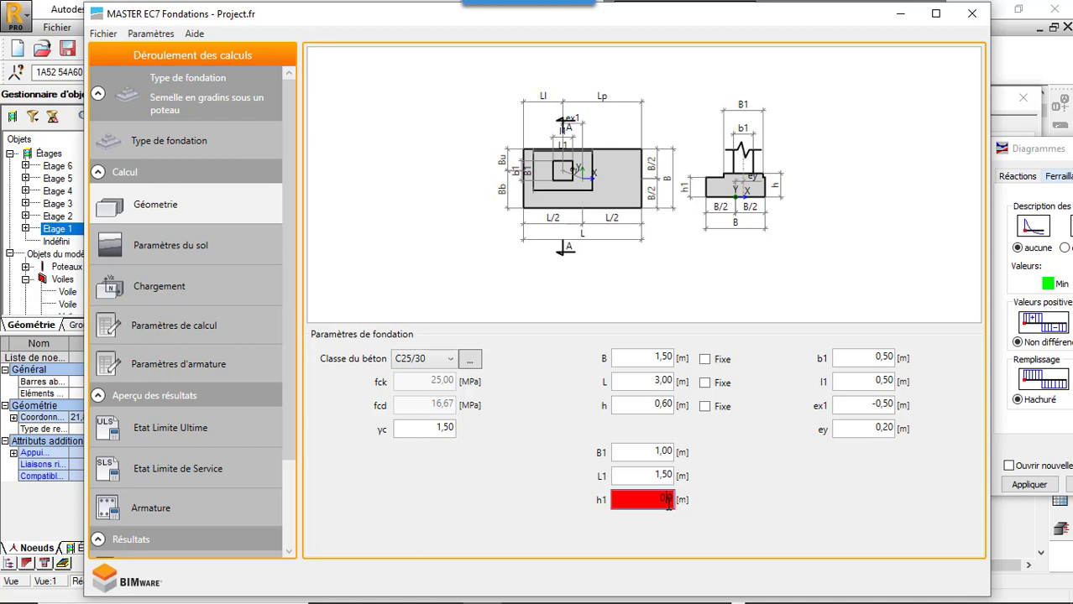
{"action": "type", "text": "30"}
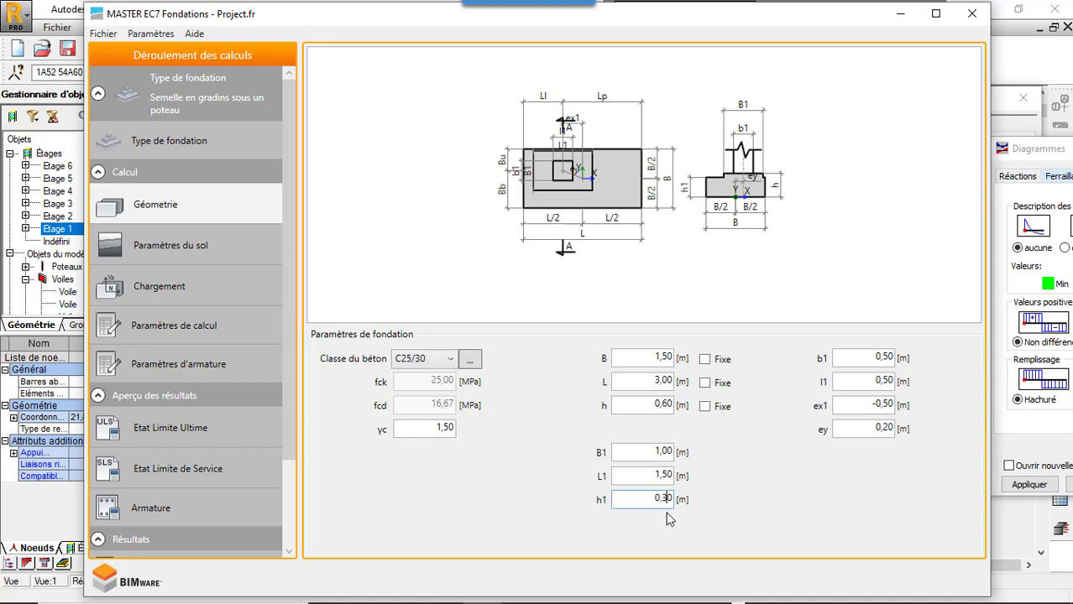
{"action": "left_click", "coordinate": [669, 475]}
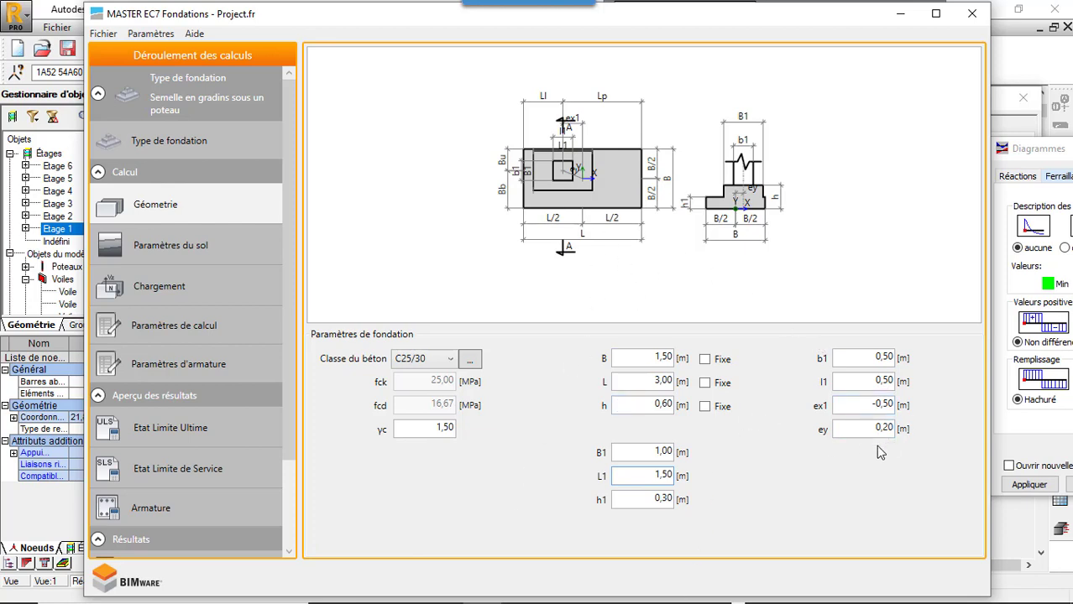
Step: In the soil parameters, choose Argiles très fermes et dures for layer 1 and set the foundation level FL to -3.00 m
{"action": "left_click", "coordinate": [256, 253]}
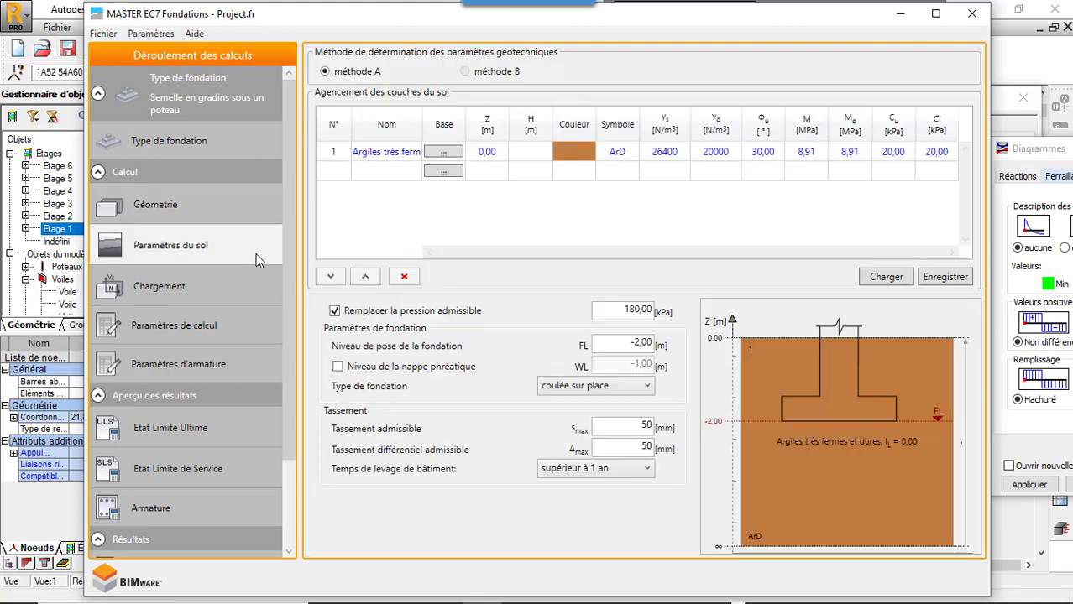
{"action": "left_click", "coordinate": [412, 153]}
{"action": "left_click", "coordinate": [413, 152]}
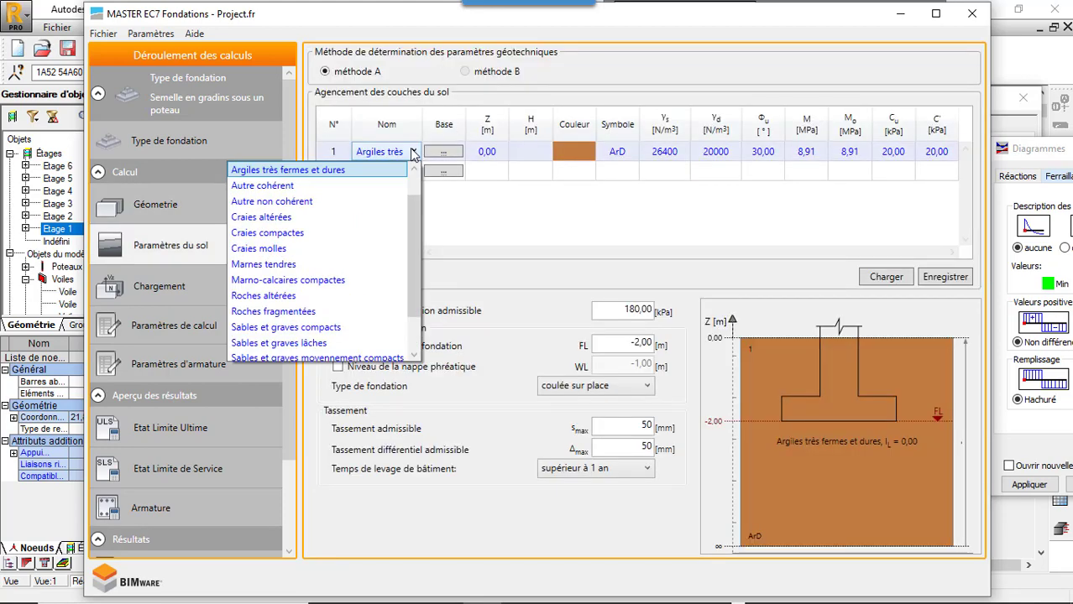
{"action": "scroll", "coordinate": [416, 208], "scroll_direction": "up", "scroll_amount": 1}
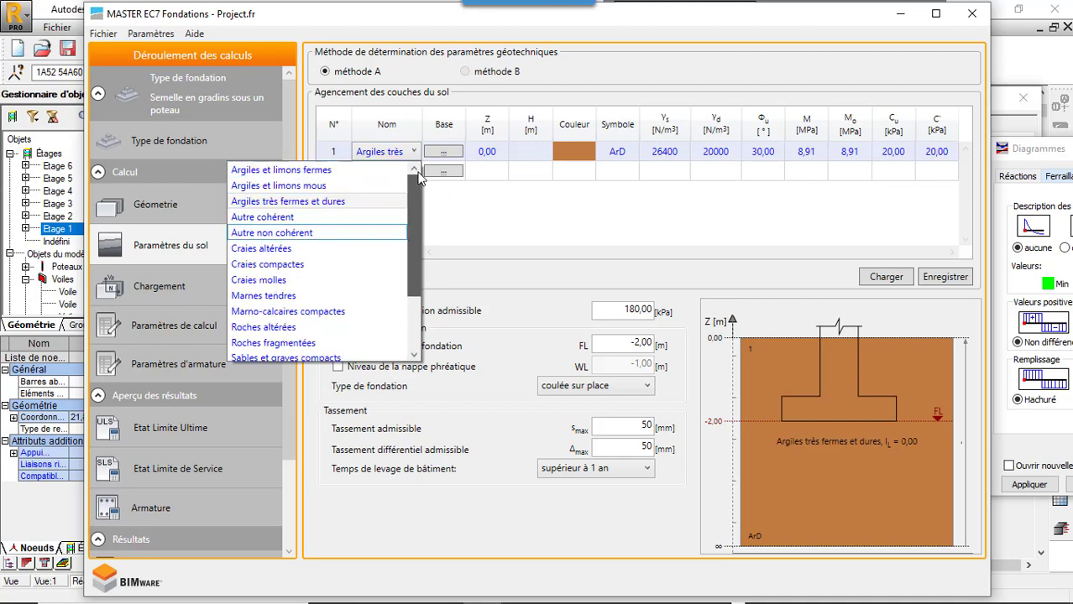
{"action": "left_click", "coordinate": [316, 203]}
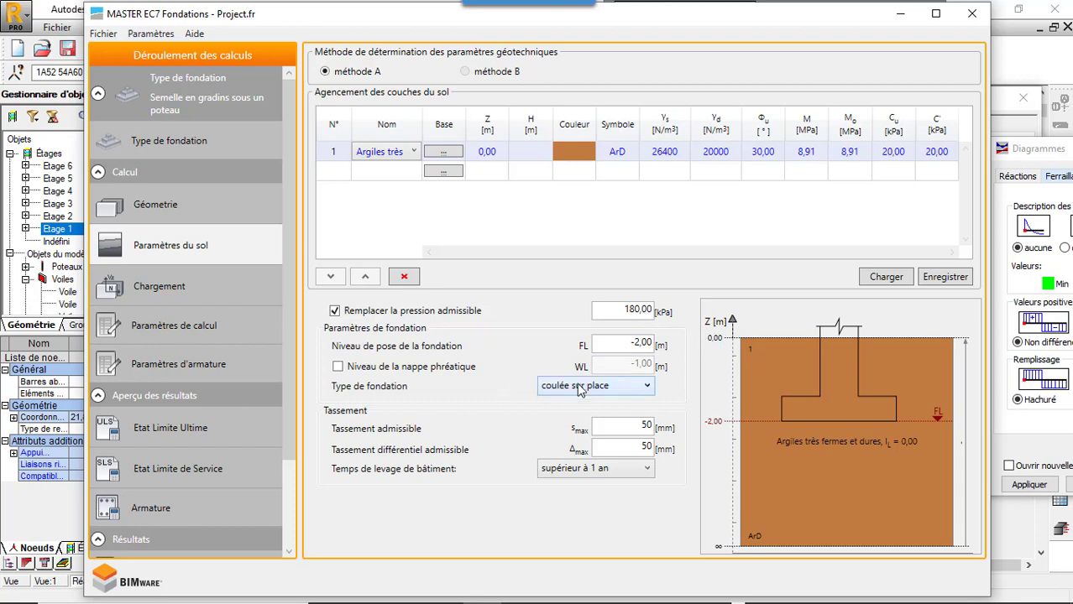
{"action": "left_click", "coordinate": [640, 344]}
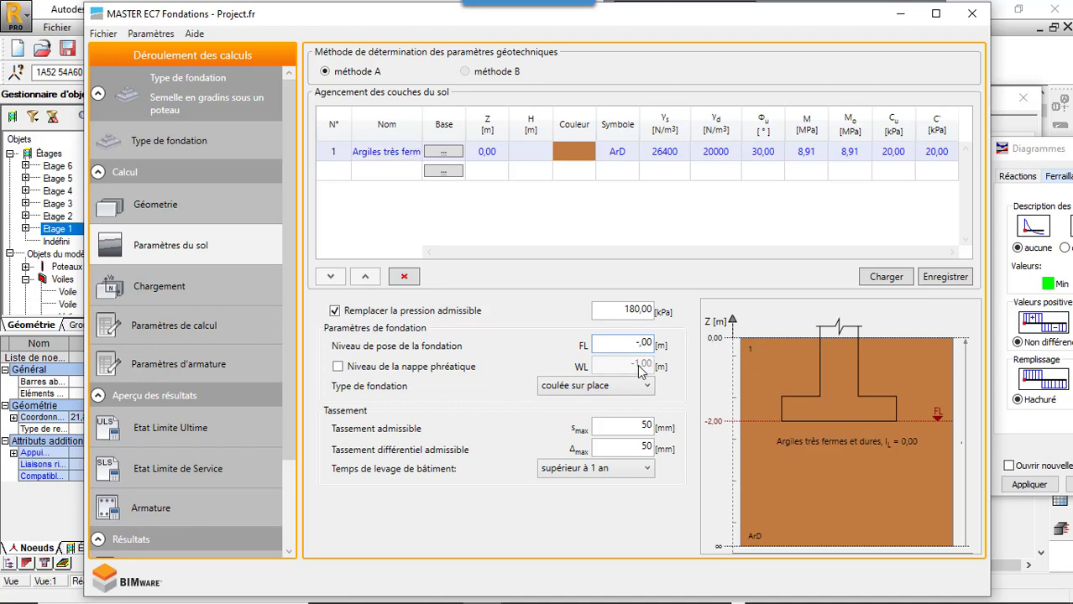
{"action": "type", "text": "3"}
Step: Delete all loads from the footing's load list and switch the loading to load cases with automatic combinations
{"action": "left_click", "coordinate": [190, 288]}
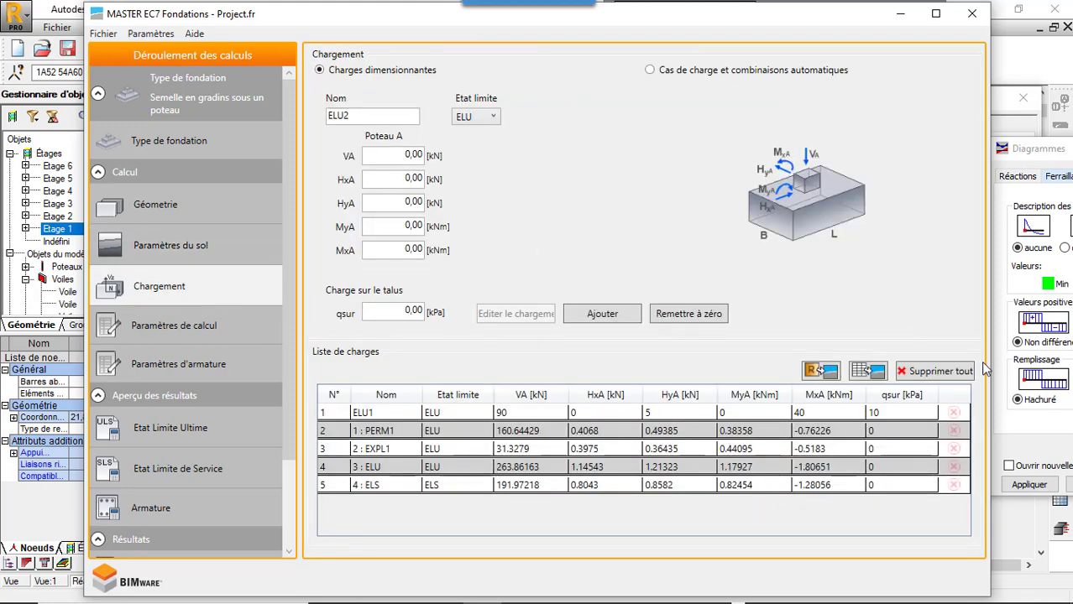
{"action": "left_click", "coordinate": [958, 375]}
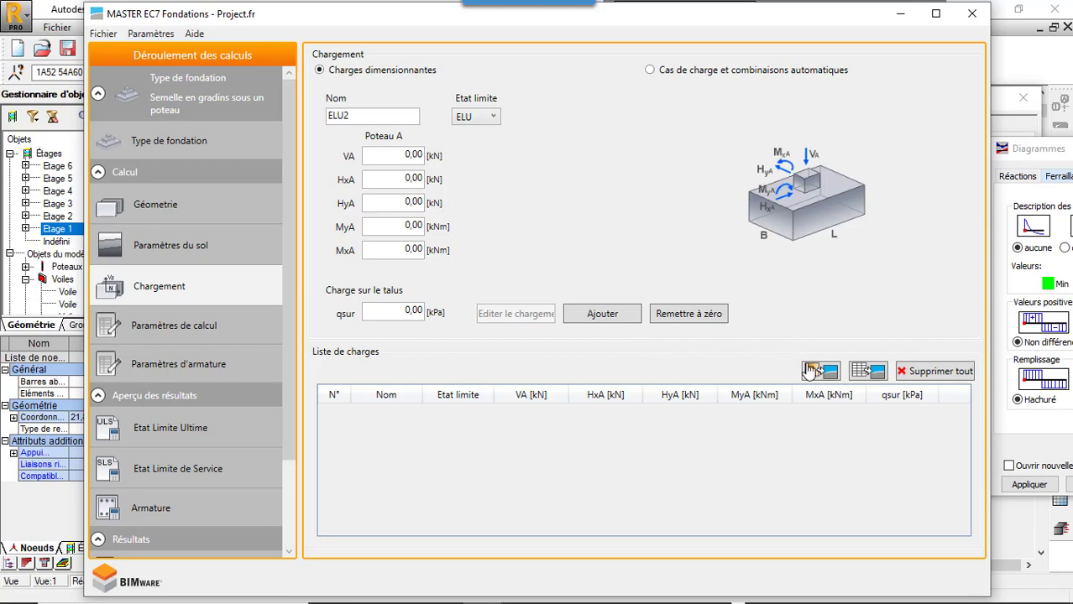
{"action": "left_click", "coordinate": [665, 74]}
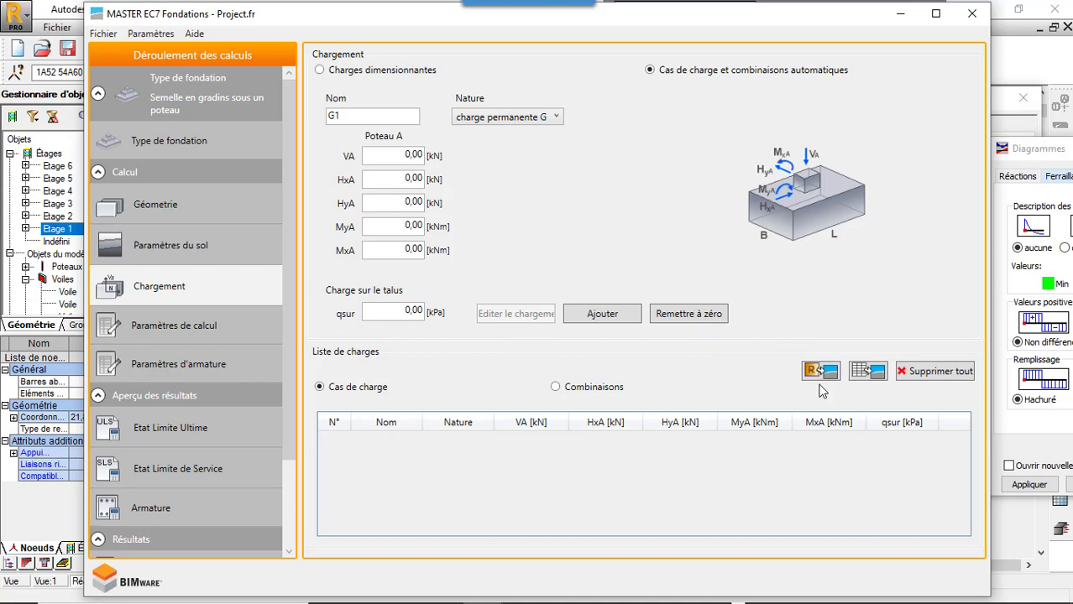
{"action": "left_click", "coordinate": [554, 121]}
{"action": "left_click", "coordinate": [600, 134]}
{"action": "left_click", "coordinate": [811, 372]}
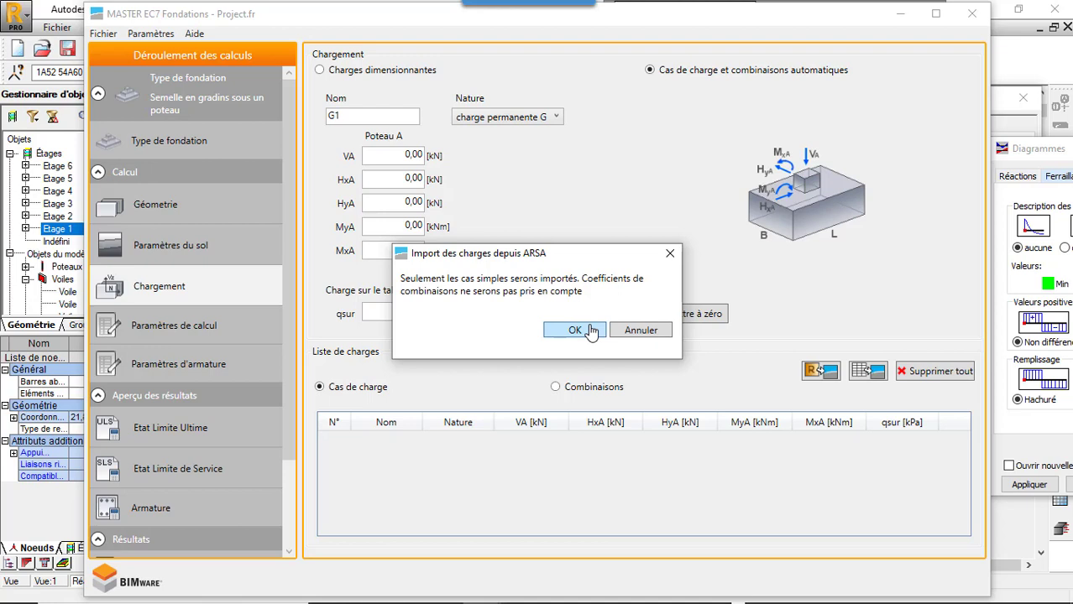
{"action": "left_click", "coordinate": [669, 253]}
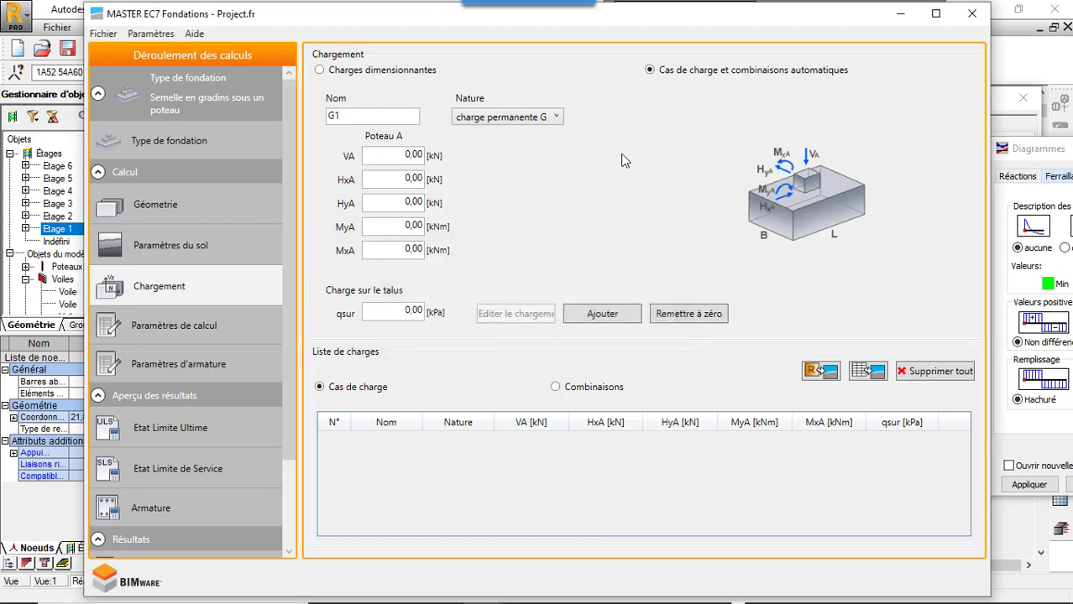
Step: Switch the footing's loading type to Charges dimensionnantes
{"action": "left_click", "coordinate": [359, 72]}
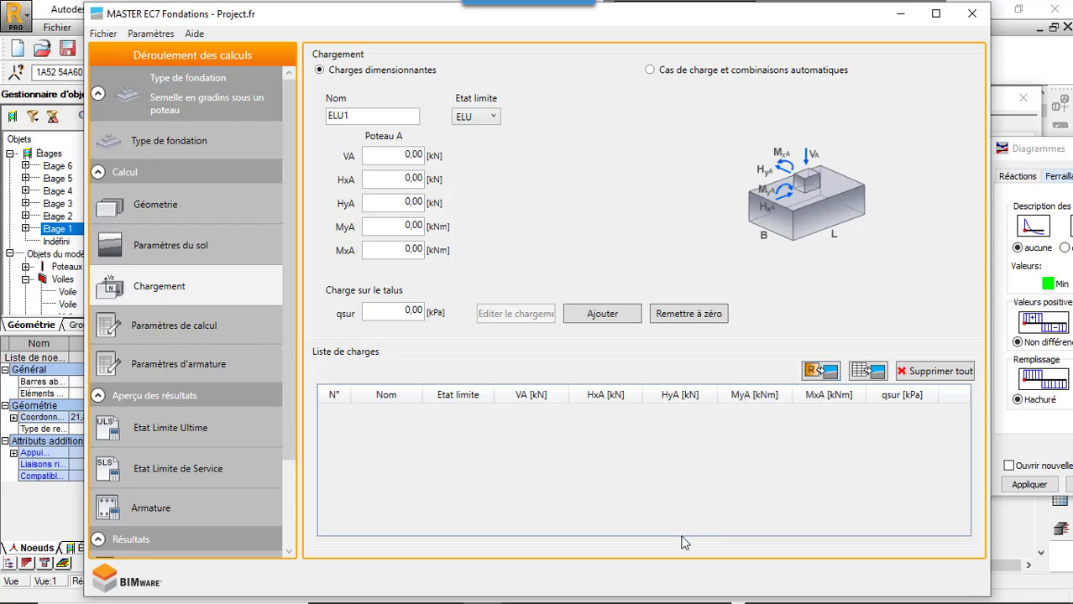
Step: Switch to Robot, close the bar 47 properties and Diagrammes dialogs, and bring back the 3D model view
{"action": "mouse_move", "coordinate": [327, 600]}
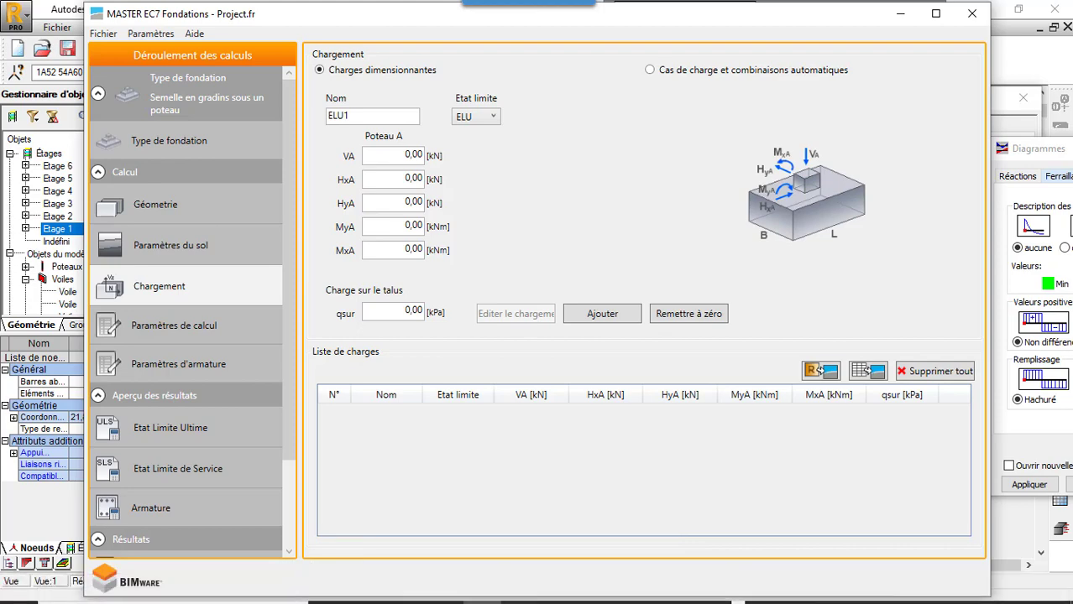
{"action": "left_click", "coordinate": [443, 589]}
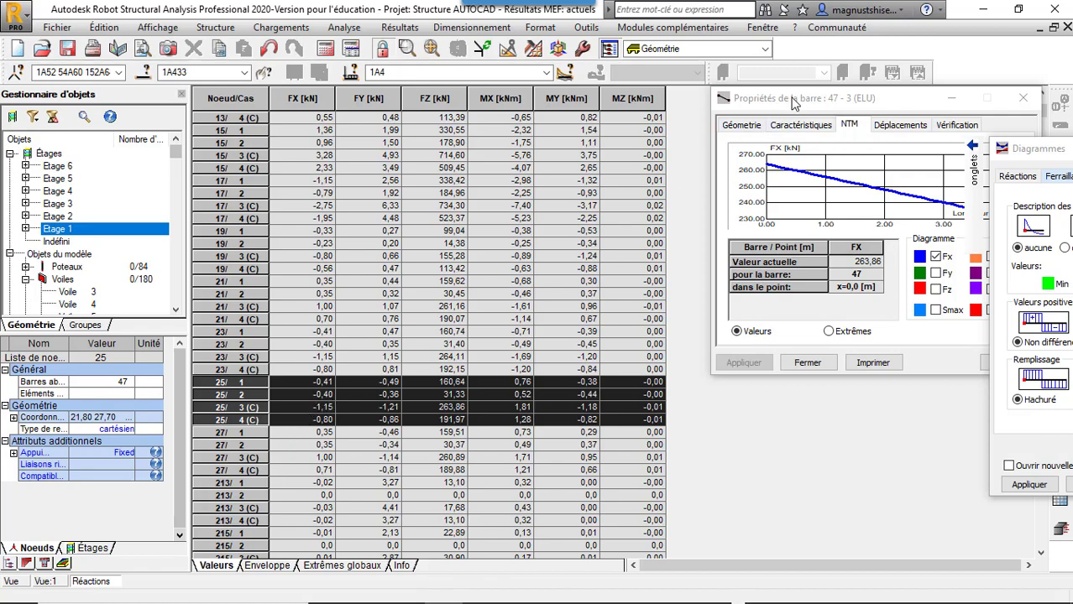
{"action": "left_click_drag", "start_coordinate": [785, 98], "coordinate": [484, 115]}
{"action": "left_click", "coordinate": [725, 123]}
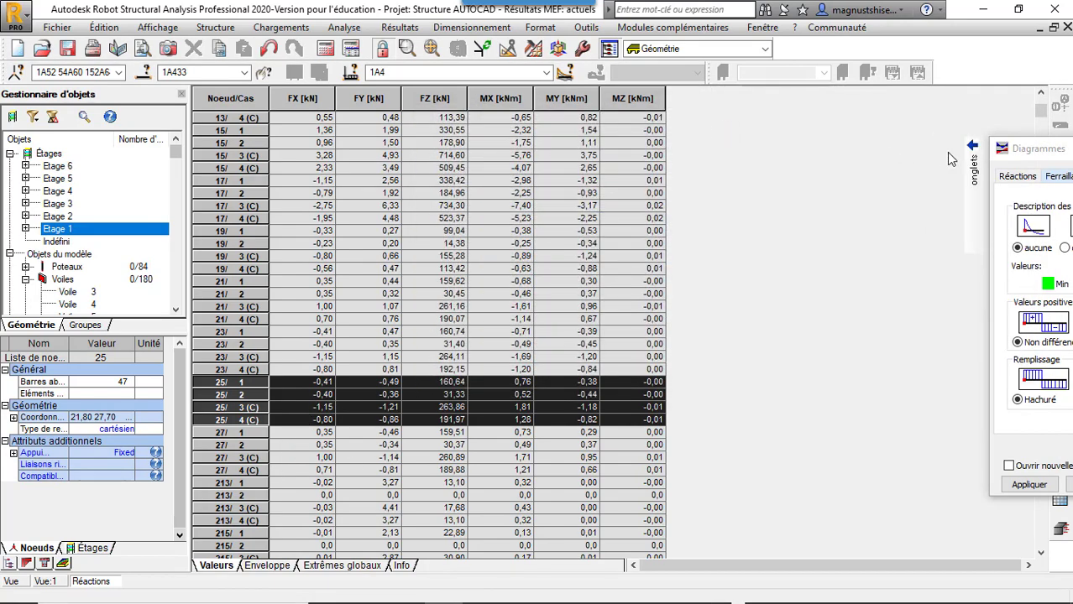
{"action": "left_click_drag", "start_coordinate": [1009, 156], "coordinate": [657, 158]}
{"action": "left_click", "coordinate": [824, 151]}
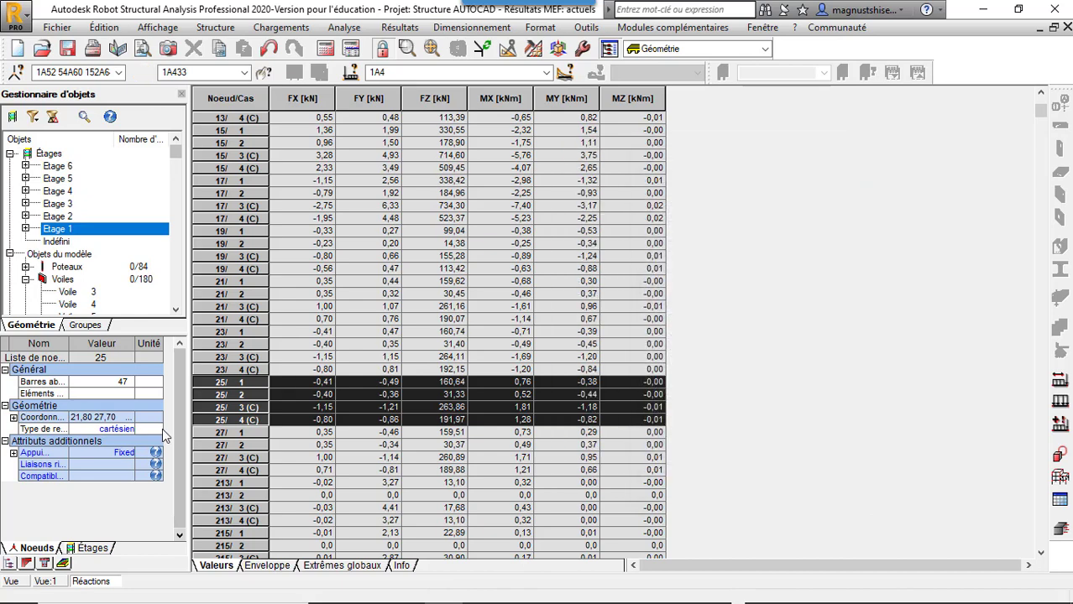
{"action": "left_click", "coordinate": [45, 581]}
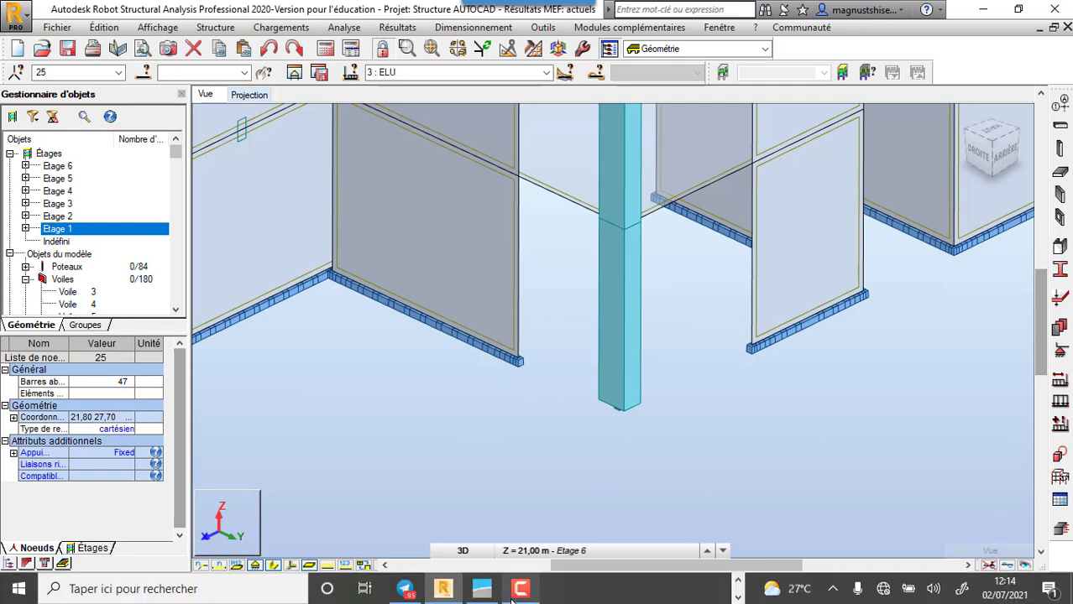
Step: Return to MASTER EC7 Fondations and import the loads of all Robot cases, both simple cases and combinations
{"action": "left_click", "coordinate": [520, 590]}
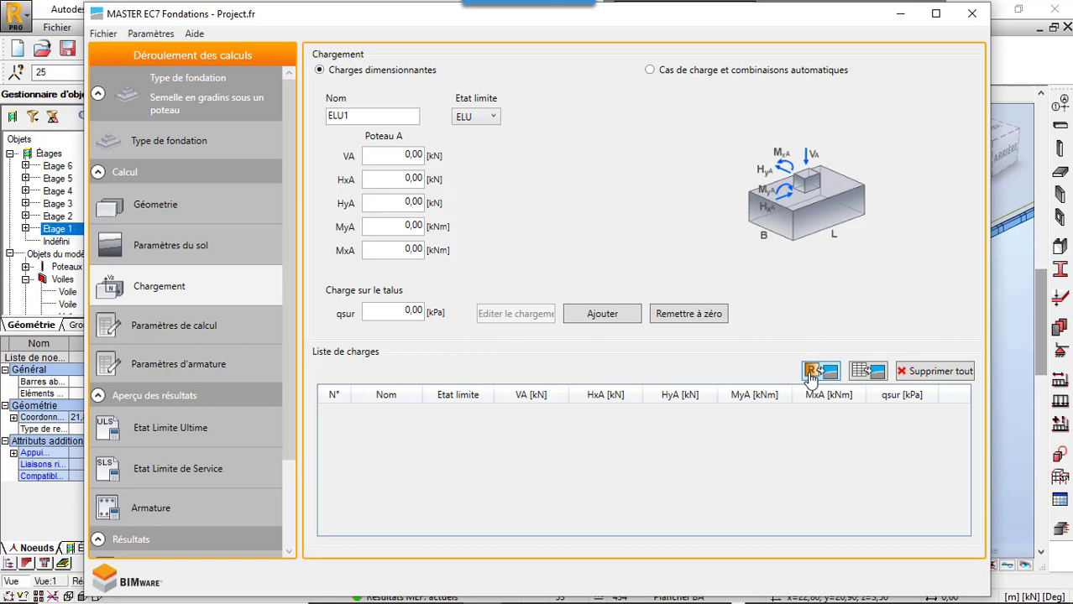
{"action": "left_click", "coordinate": [519, 590]}
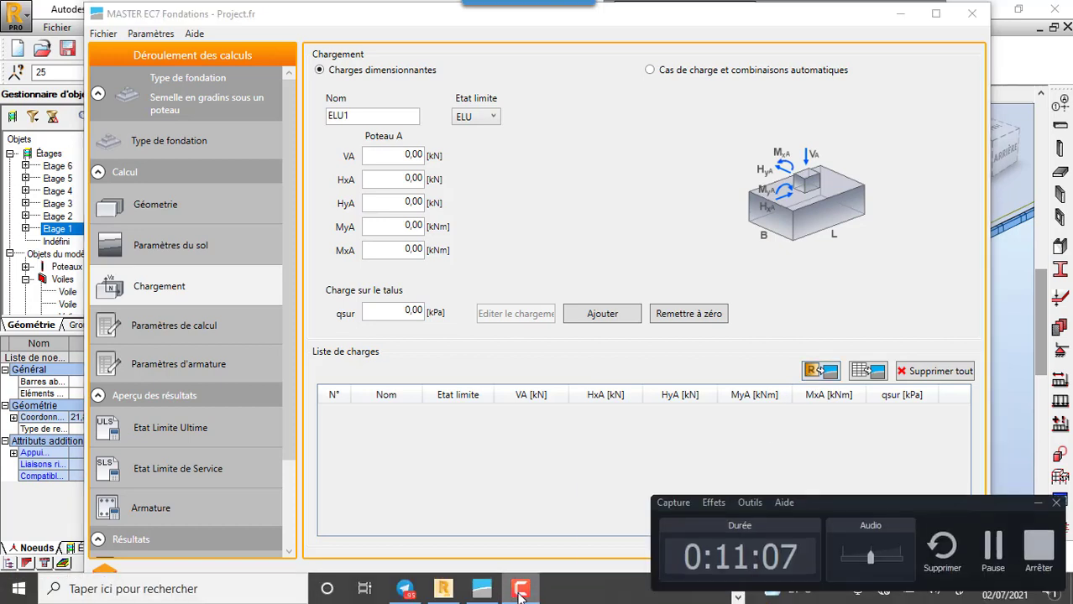
{"action": "left_click", "coordinate": [988, 548]}
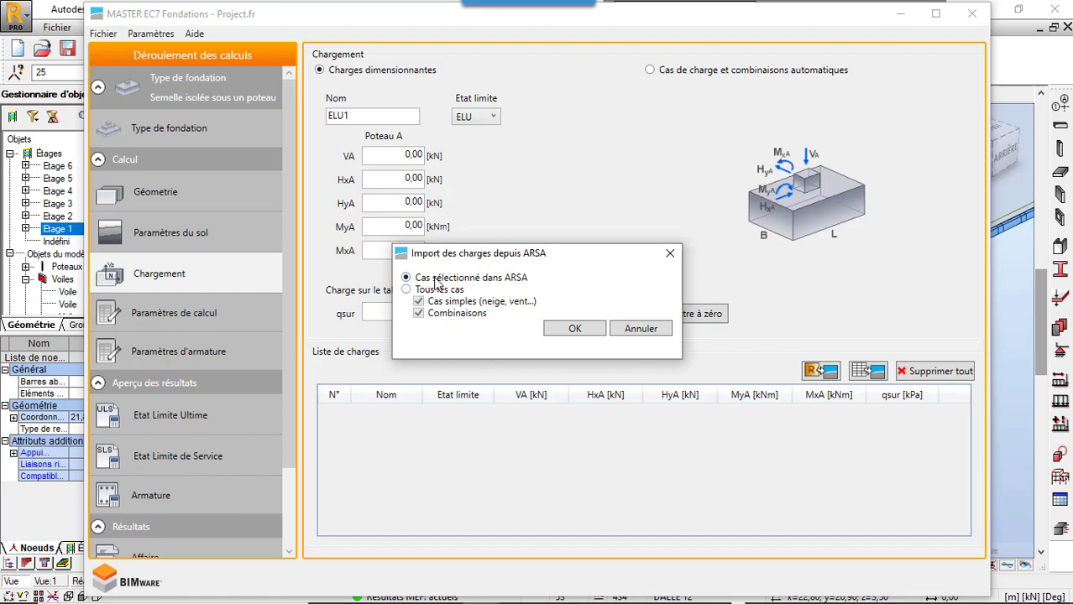
{"action": "left_click", "coordinate": [409, 291]}
{"action": "left_click", "coordinate": [574, 331]}
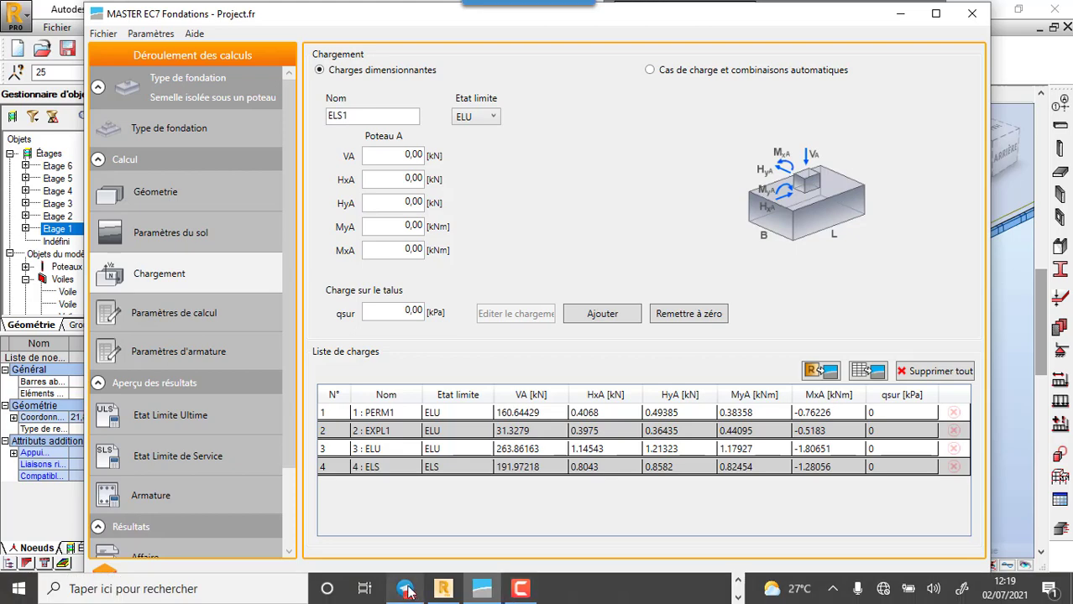
Step: Compare the imported footing loads with node 25's support reactions in Robot's reactions table
{"action": "left_click", "coordinate": [443, 590]}
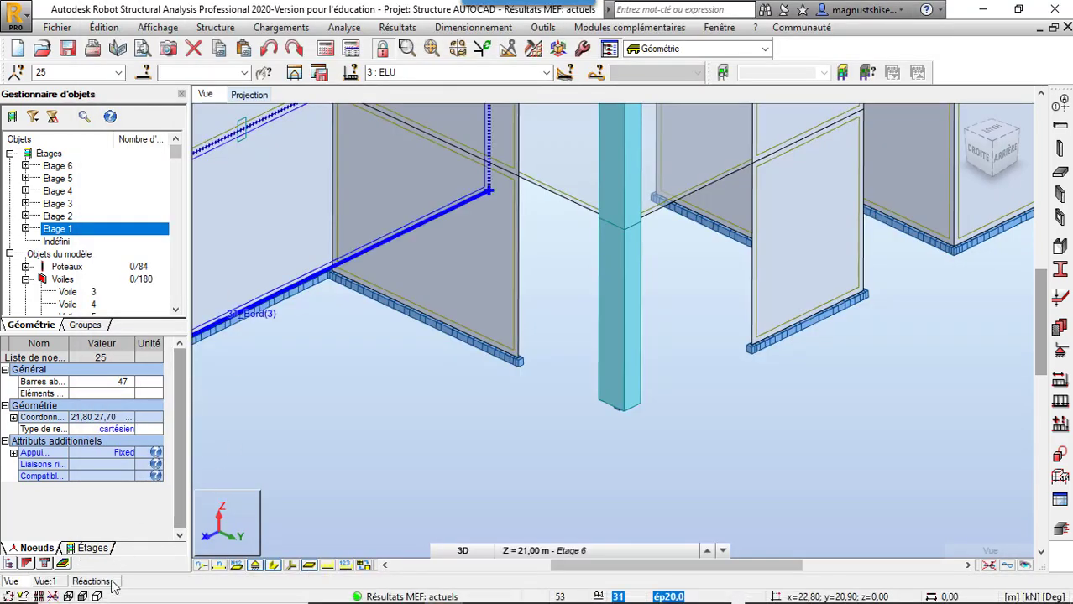
{"action": "left_click", "coordinate": [112, 581]}
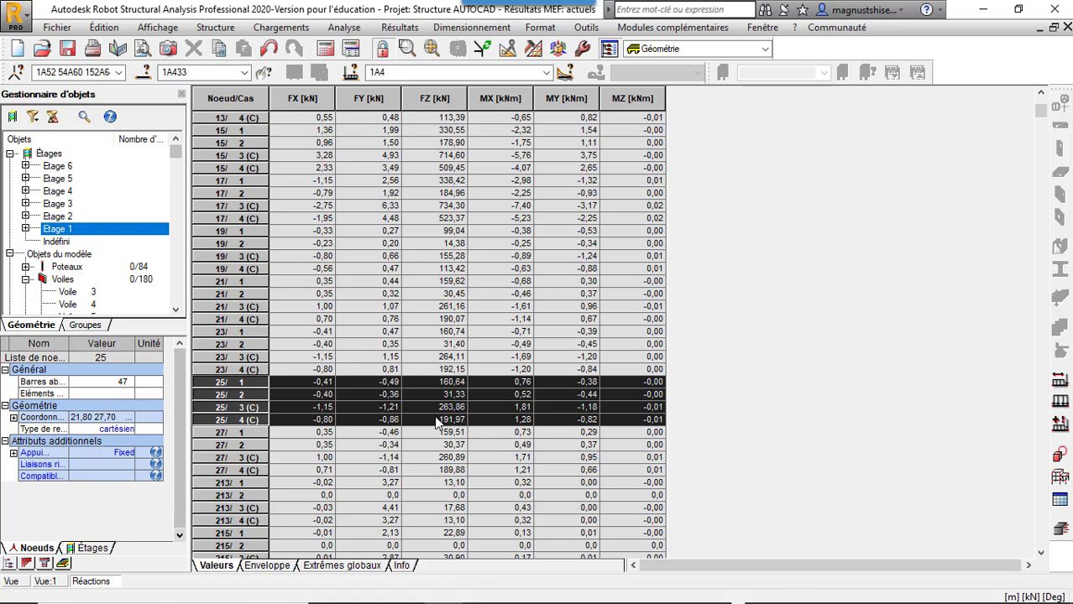
{"action": "mouse_move", "coordinate": [829, 601]}
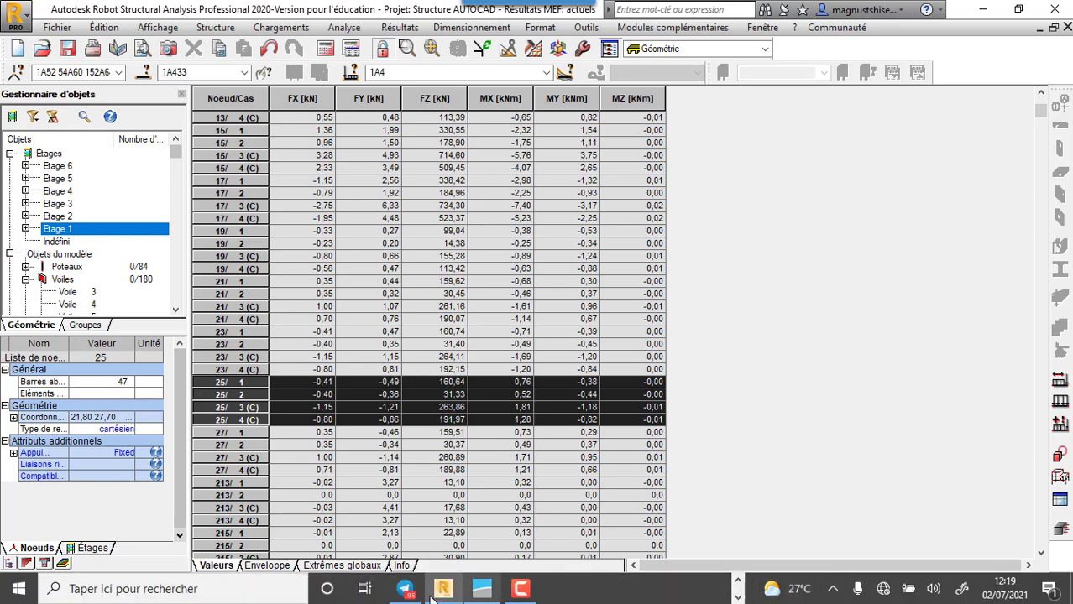
{"action": "left_click", "coordinate": [492, 591]}
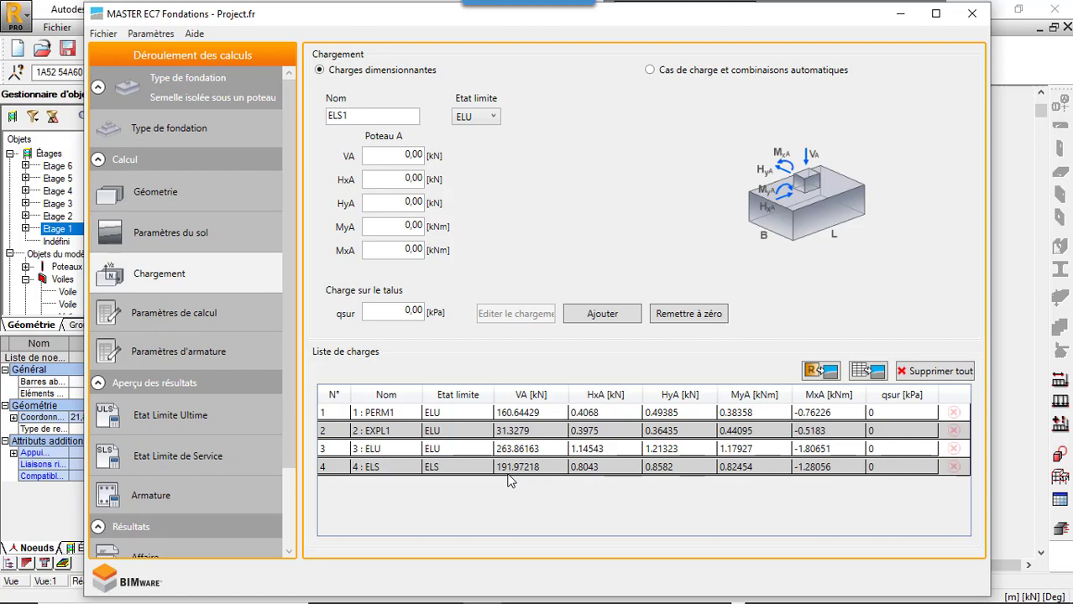
Step: Enable Optimisation in the footing's calculation parameters
{"action": "left_click", "coordinate": [187, 314]}
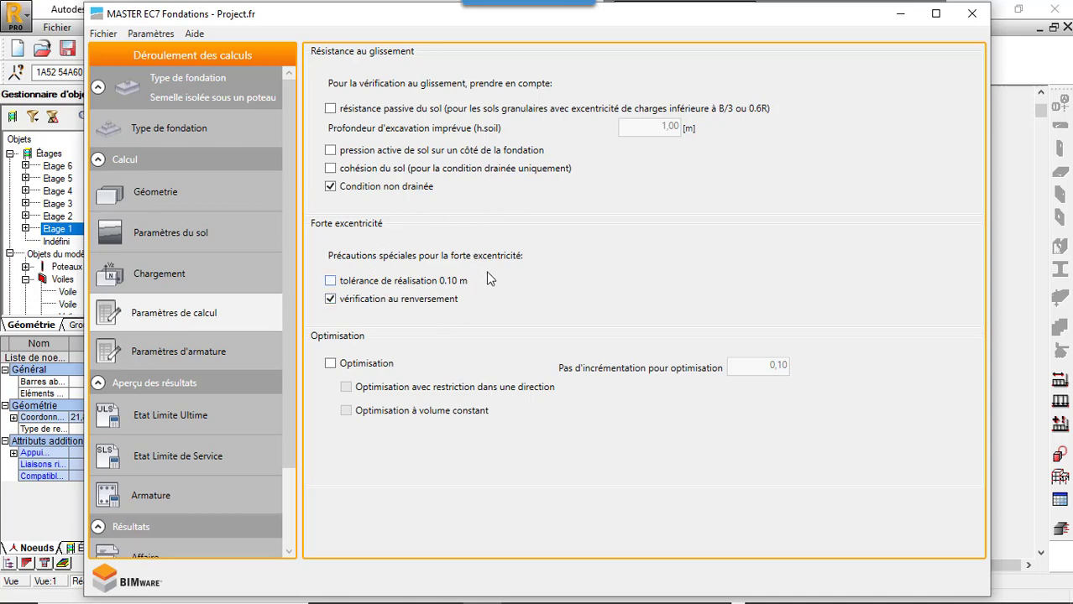
{"action": "left_click", "coordinate": [331, 364]}
Step: Set the reinforcement steel class to B 500 C and keep environment class XC2 / XC3 for the nominal cover
{"action": "left_click", "coordinate": [172, 352]}
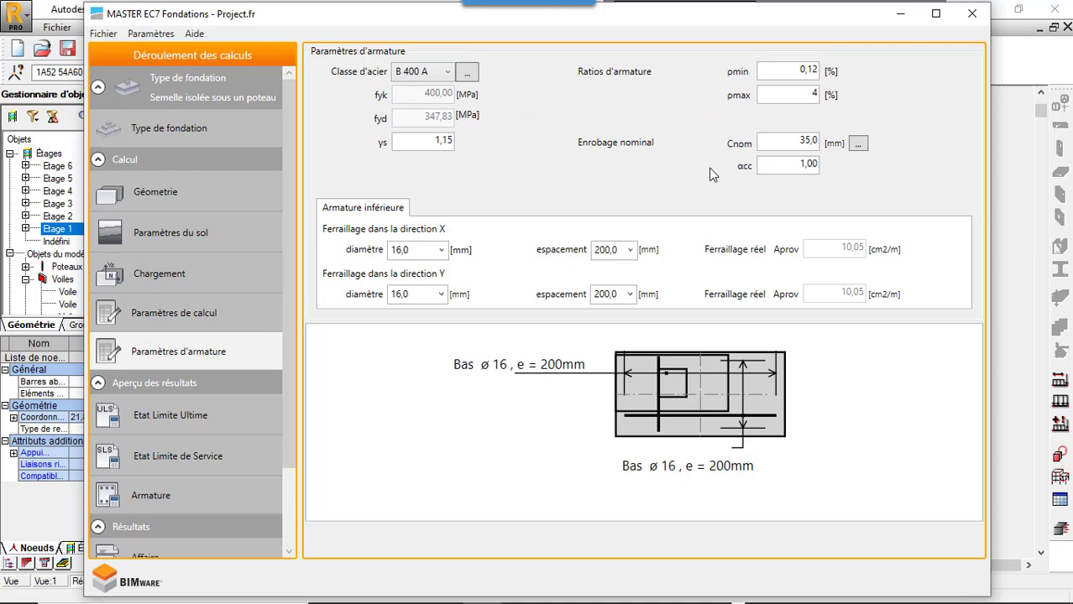
{"action": "left_click", "coordinate": [447, 74]}
{"action": "left_click", "coordinate": [425, 167]}
{"action": "left_click", "coordinate": [858, 144]}
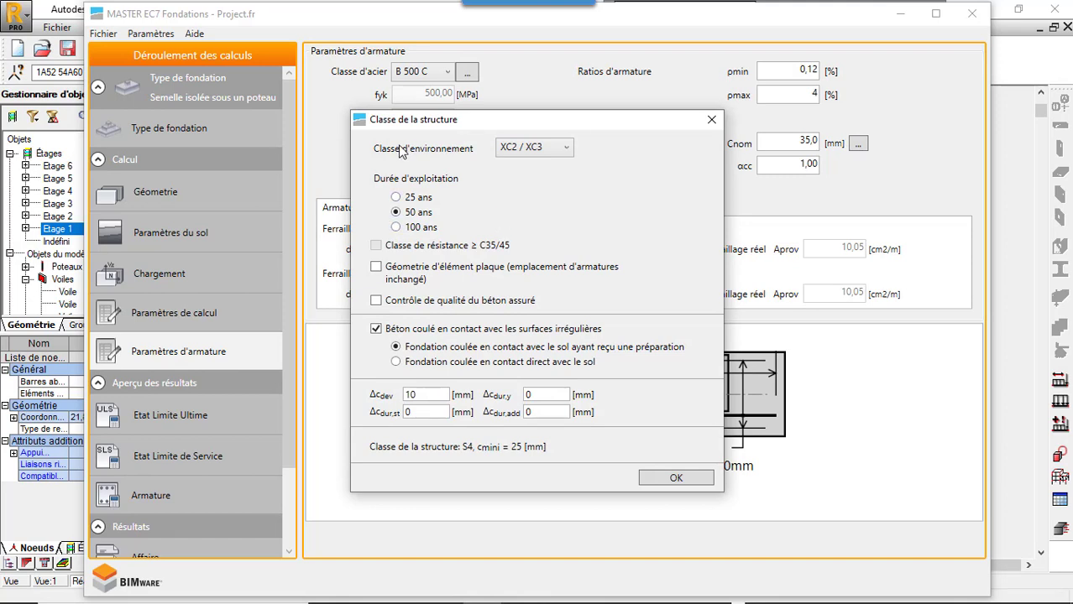
{"action": "left_click", "coordinate": [567, 151]}
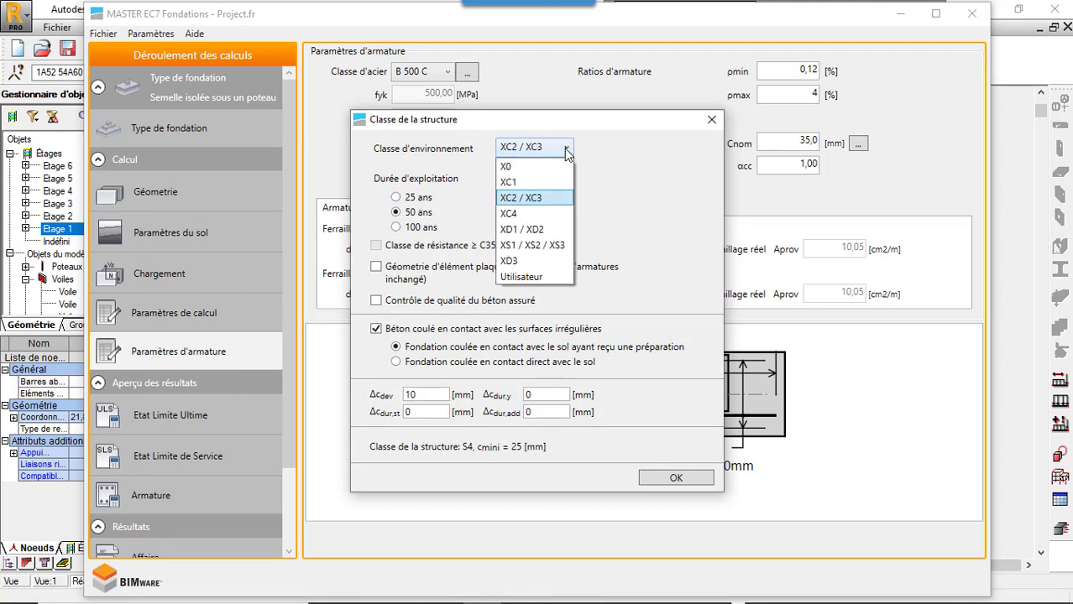
{"action": "left_click", "coordinate": [588, 158]}
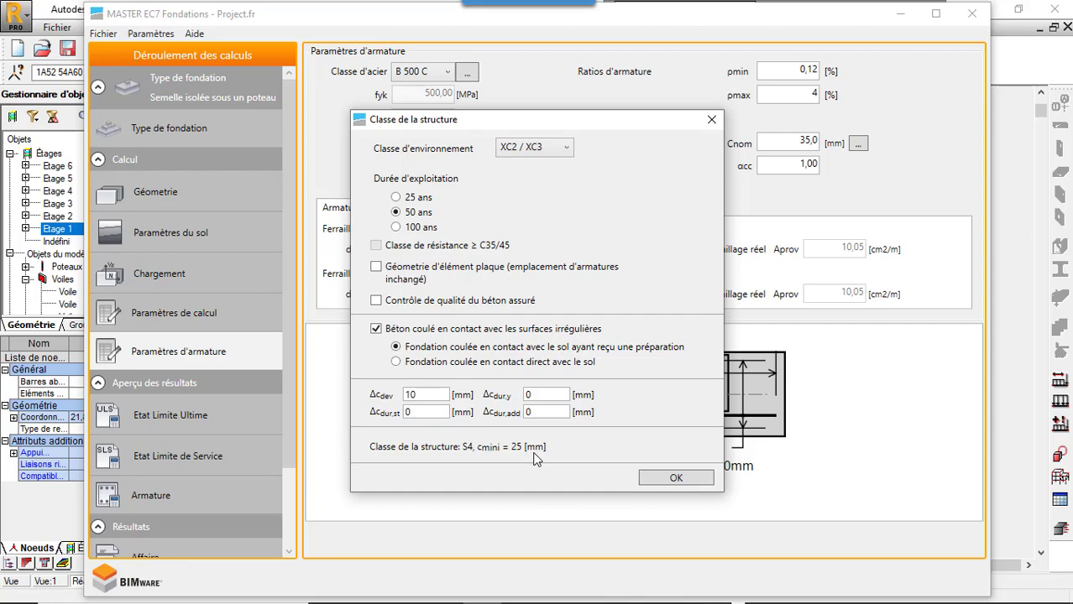
{"action": "left_click", "coordinate": [659, 479]}
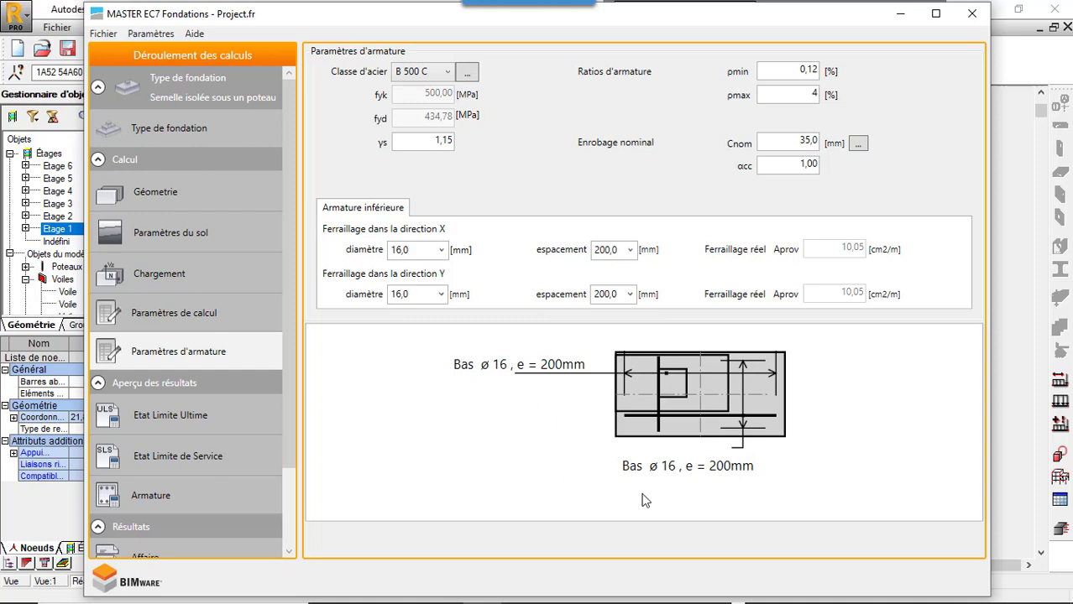
Step: Set the lower reinforcement's bar spacing to 150 mm in both the X and Y directions
{"action": "left_click", "coordinate": [629, 250]}
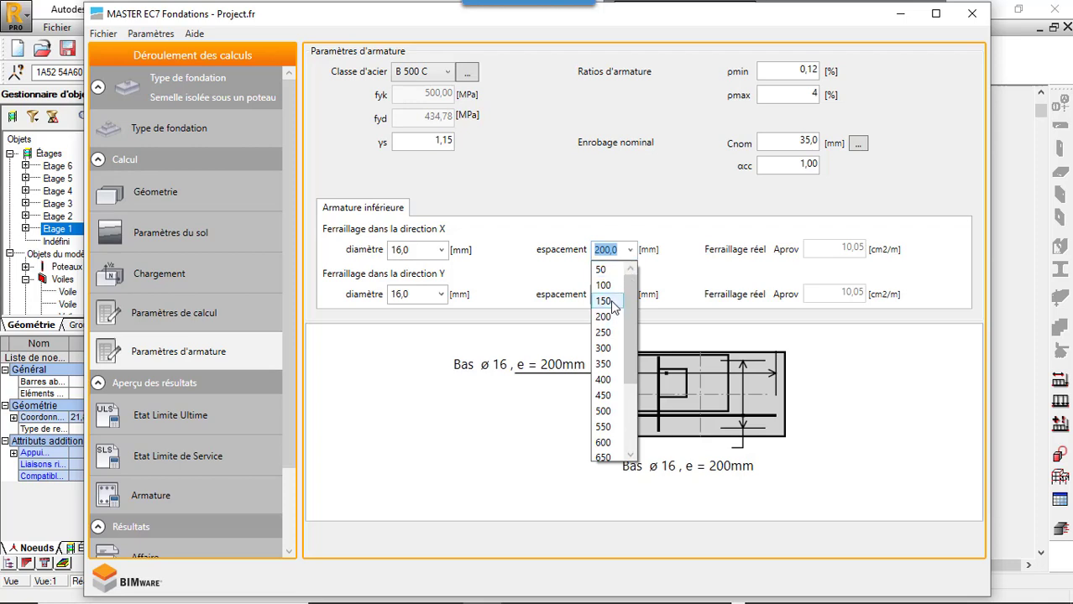
{"action": "left_click", "coordinate": [611, 301]}
{"action": "left_click", "coordinate": [629, 295]}
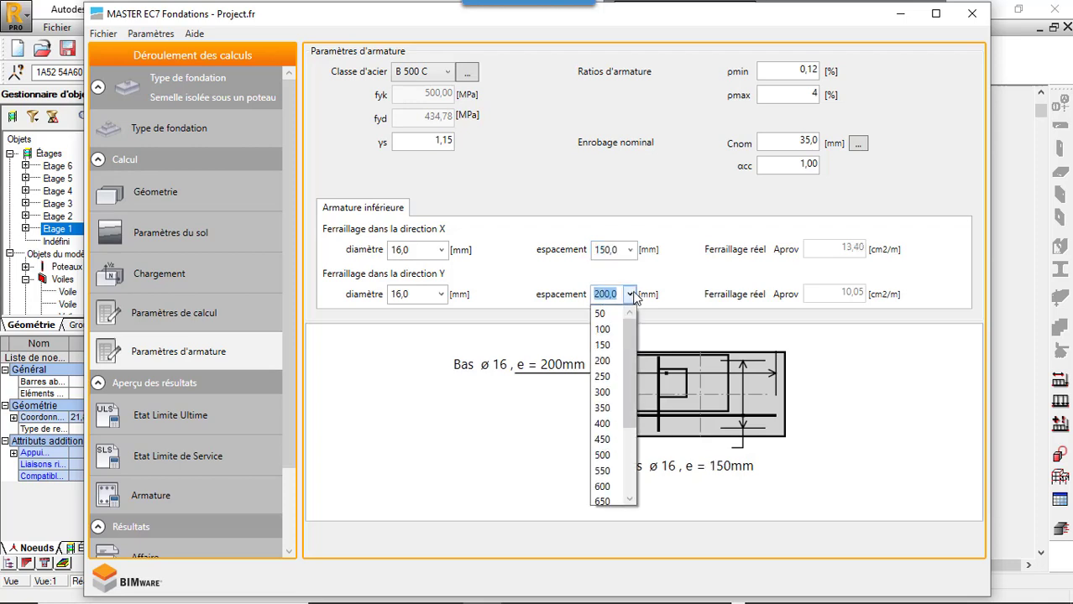
{"action": "left_click", "coordinate": [612, 346]}
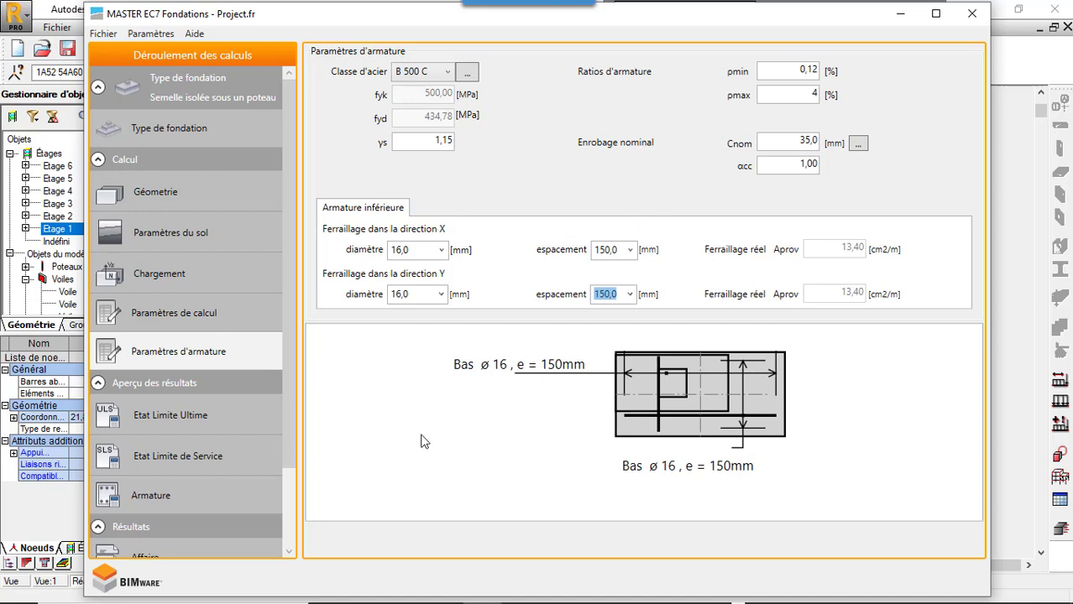
Step: Run the footing calculation for the ultimate limit state (Etat Limite Ultime)
{"action": "left_click", "coordinate": [192, 415]}
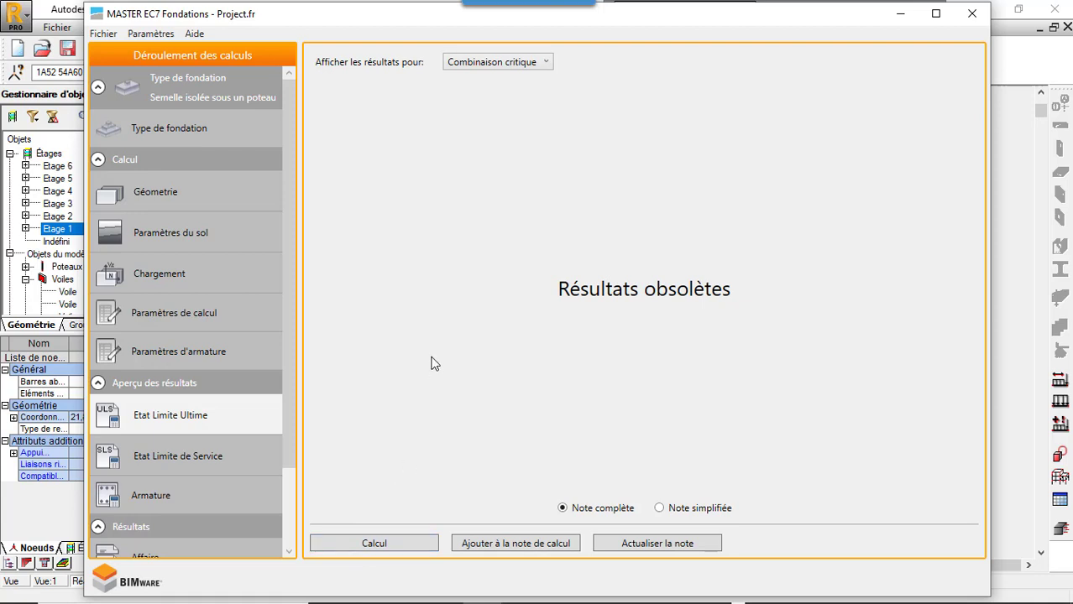
{"action": "left_click", "coordinate": [391, 542]}
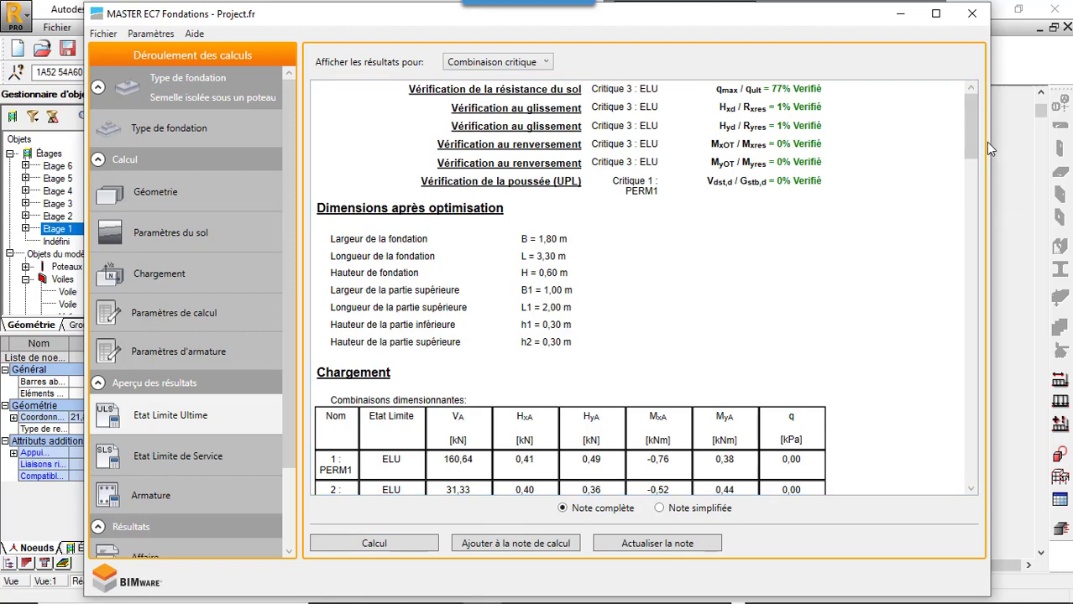
Step: Examine the ultimate limit state note's checks for uplift, overturning, sliding and soil resistance
{"action": "left_click_drag", "start_coordinate": [970, 155], "coordinate": [939, 507]}
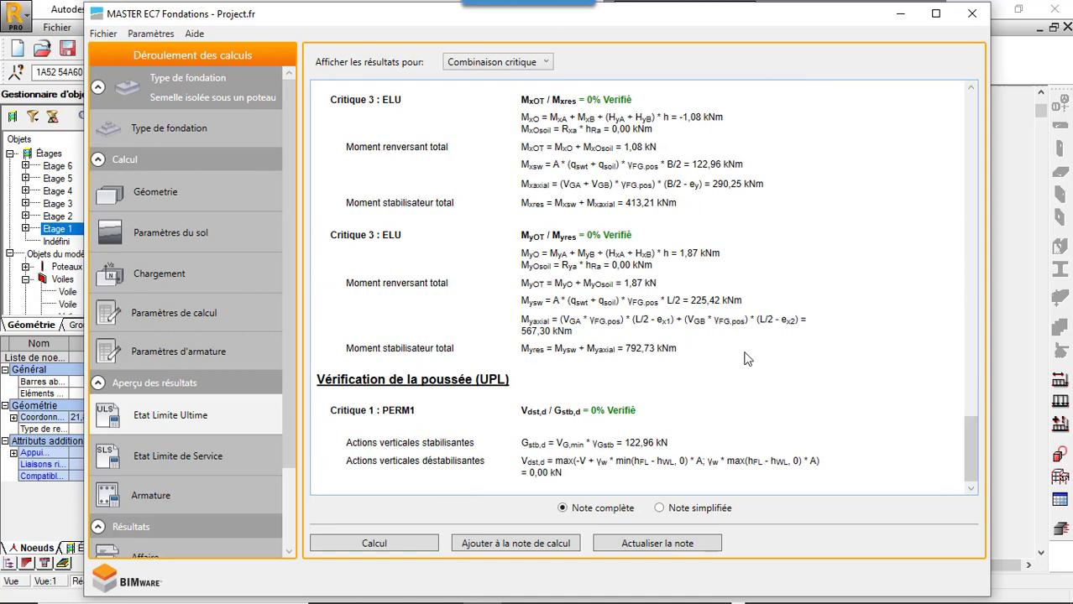
{"action": "scroll", "coordinate": [752, 285], "scroll_direction": "up", "scroll_amount": 3}
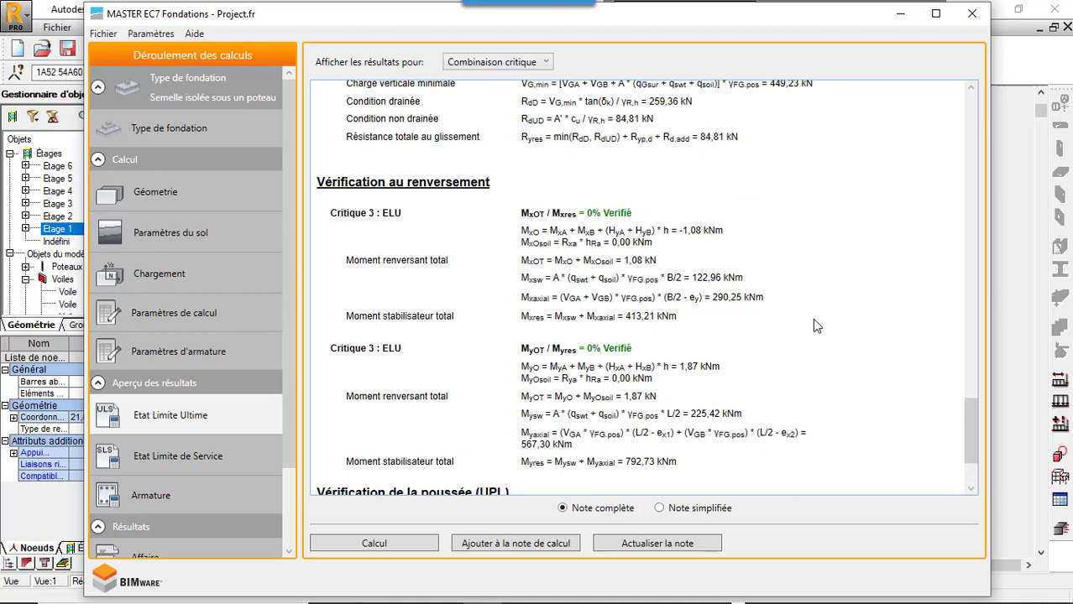
{"action": "scroll", "coordinate": [811, 318], "scroll_direction": "up", "scroll_amount": 3}
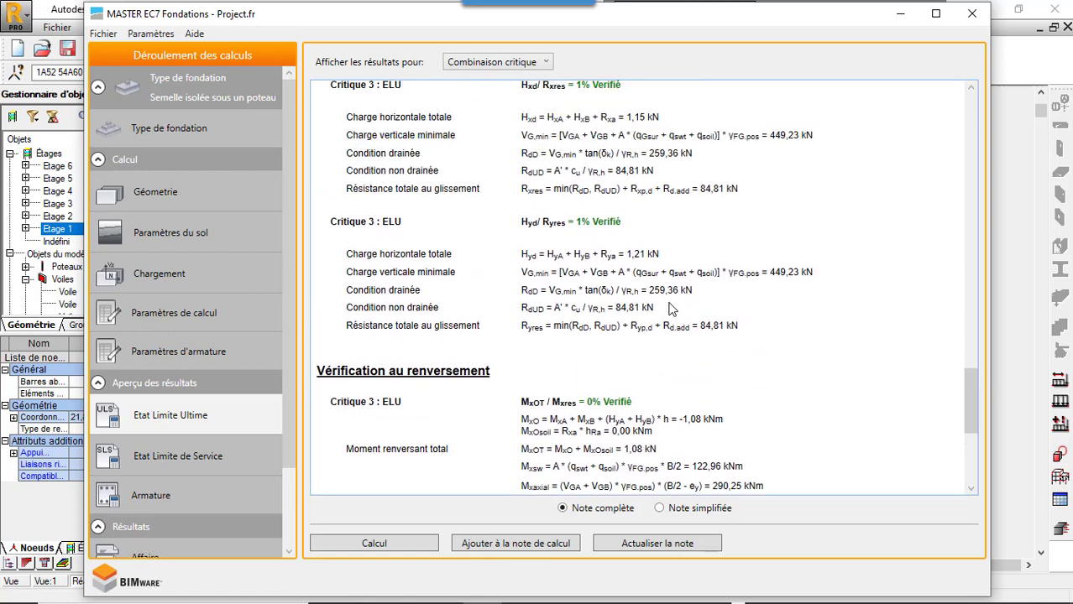
{"action": "scroll", "coordinate": [672, 309], "scroll_direction": "up", "scroll_amount": 1}
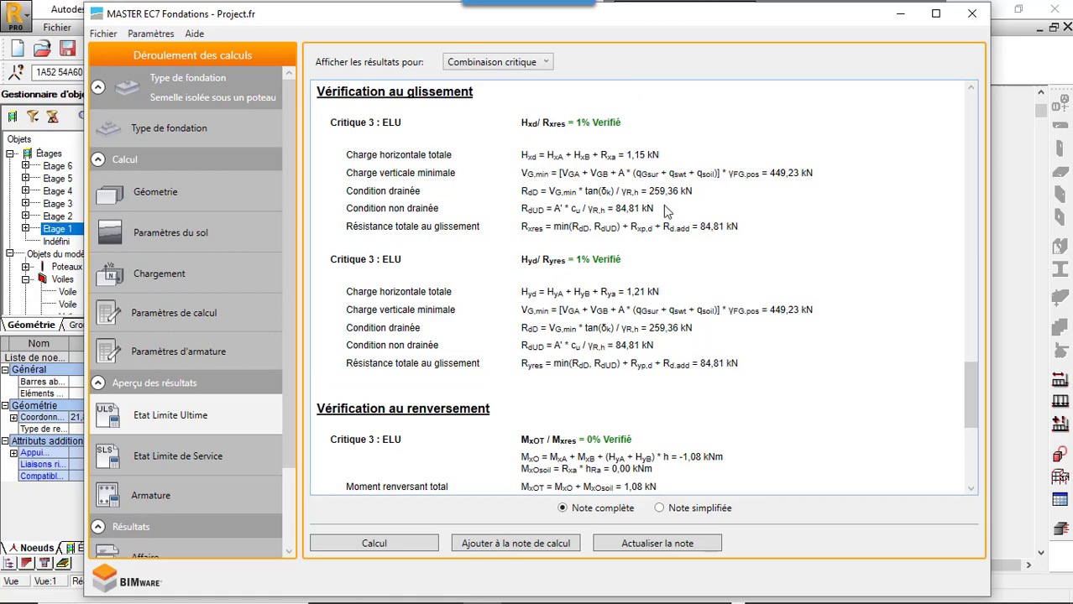
{"action": "scroll", "coordinate": [666, 211], "scroll_direction": "up", "scroll_amount": 5}
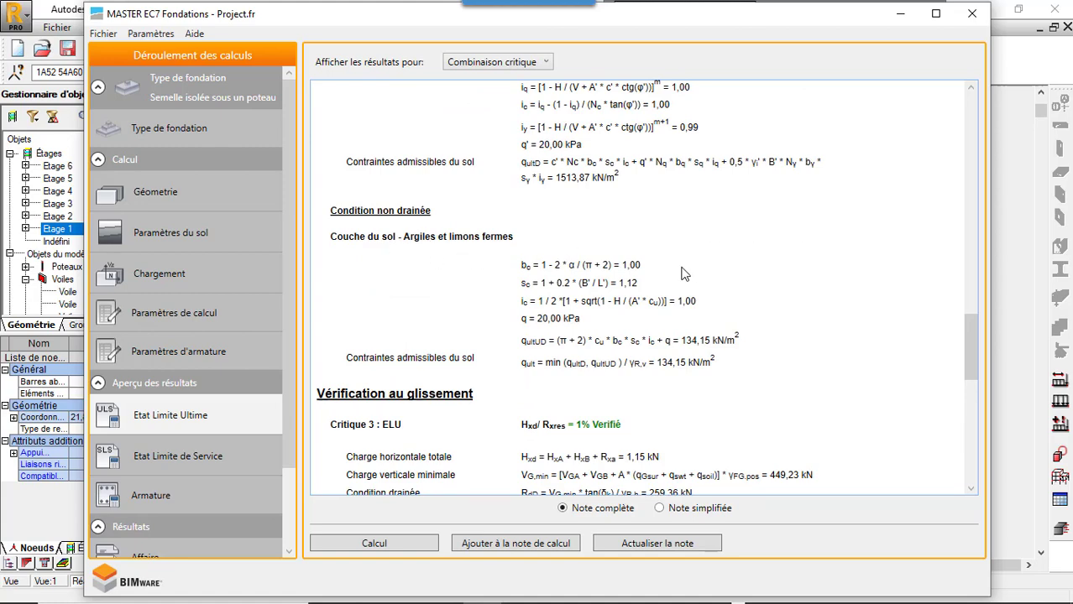
{"action": "scroll", "coordinate": [683, 274], "scroll_direction": "up", "scroll_amount": 1}
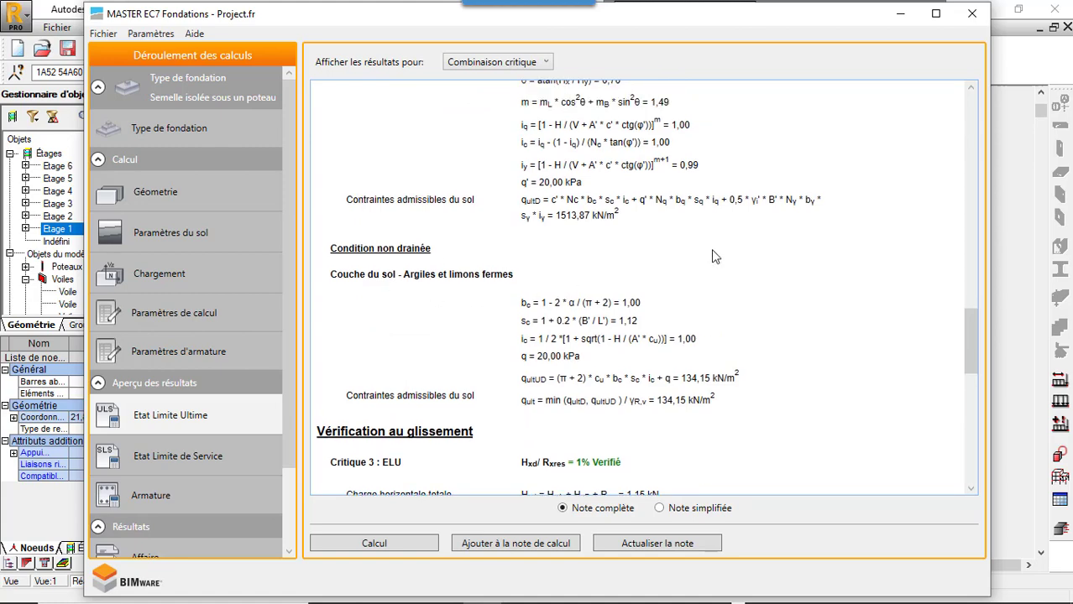
{"action": "scroll", "coordinate": [712, 250], "scroll_direction": "up", "scroll_amount": 10}
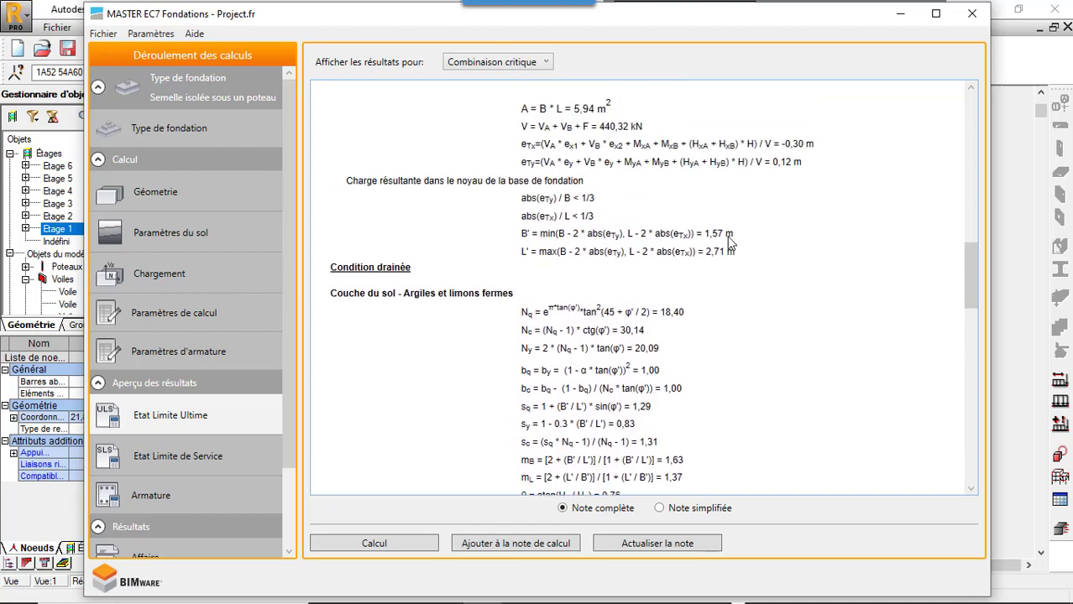
{"action": "scroll", "coordinate": [729, 244], "scroll_direction": "up", "scroll_amount": 17}
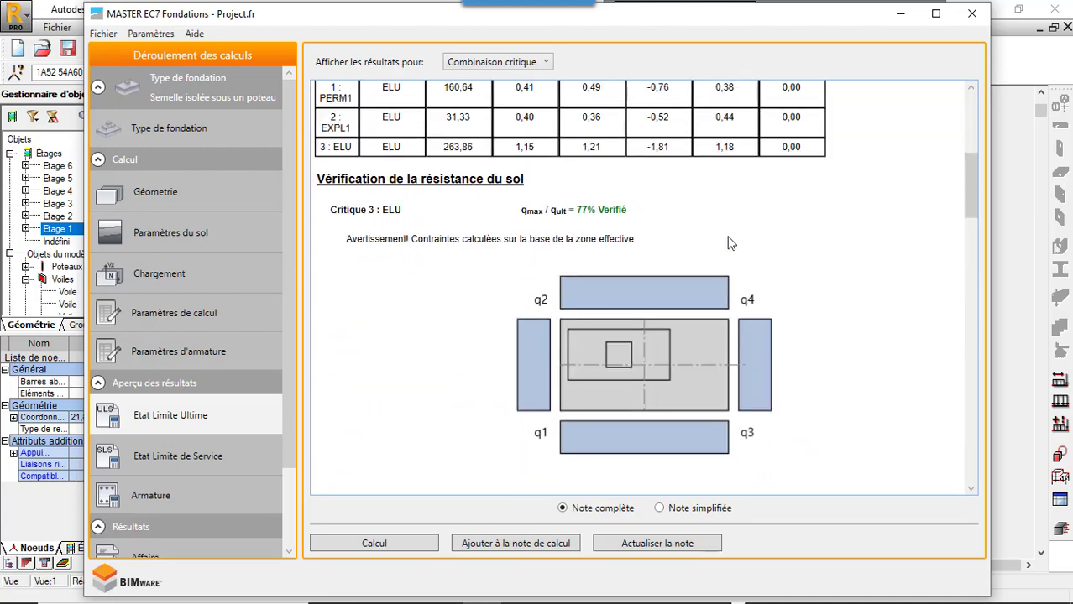
Step: Review the ultimate limit state note's soil resistance check, design combinations, optimised dimensions and check summary
{"action": "scroll", "coordinate": [729, 243], "scroll_direction": "down", "scroll_amount": 4}
{"action": "scroll", "coordinate": [729, 244], "scroll_direction": "up", "scroll_amount": 5}
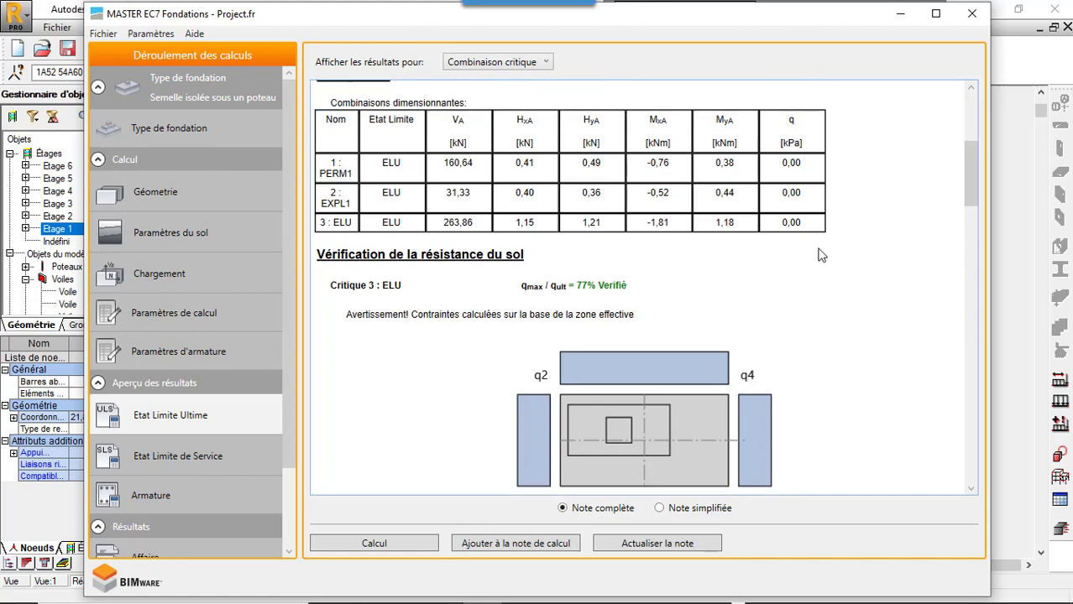
{"action": "scroll", "coordinate": [821, 257], "scroll_direction": "up", "scroll_amount": 2}
{"action": "scroll", "coordinate": [764, 251], "scroll_direction": "up", "scroll_amount": 3}
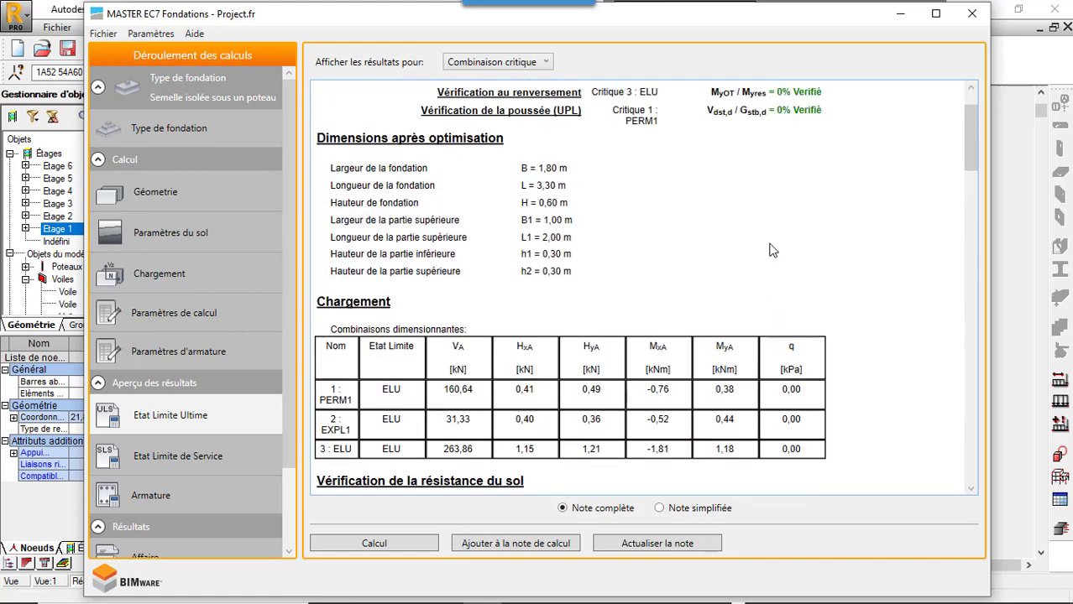
{"action": "scroll", "coordinate": [767, 252], "scroll_direction": "up", "scroll_amount": 1}
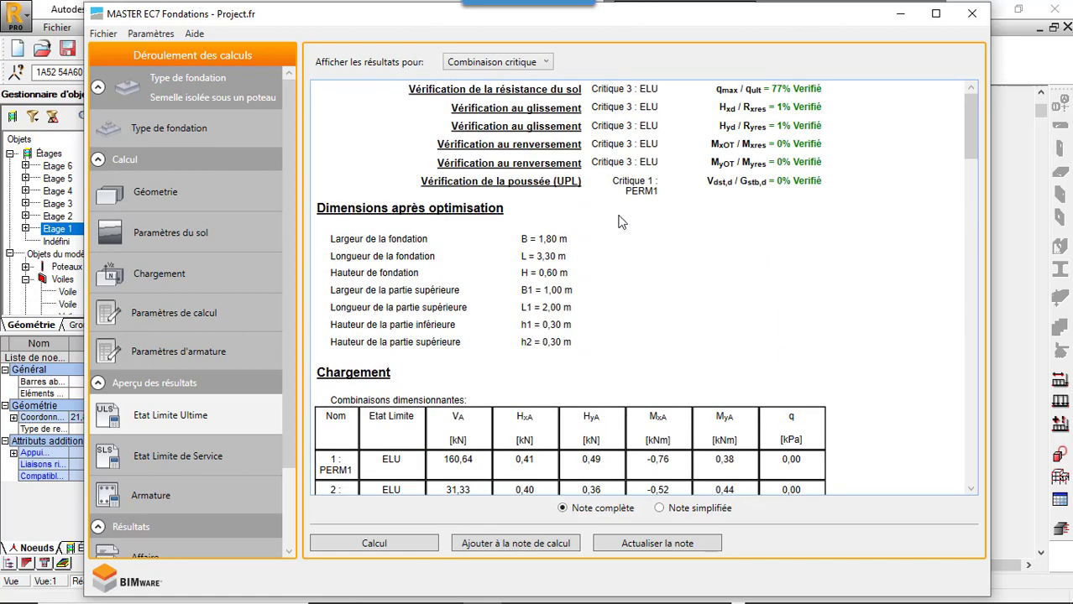
Step: Run the footing calculation for the serviceability limit state (Etat Limite de Service)
{"action": "left_click", "coordinate": [188, 458]}
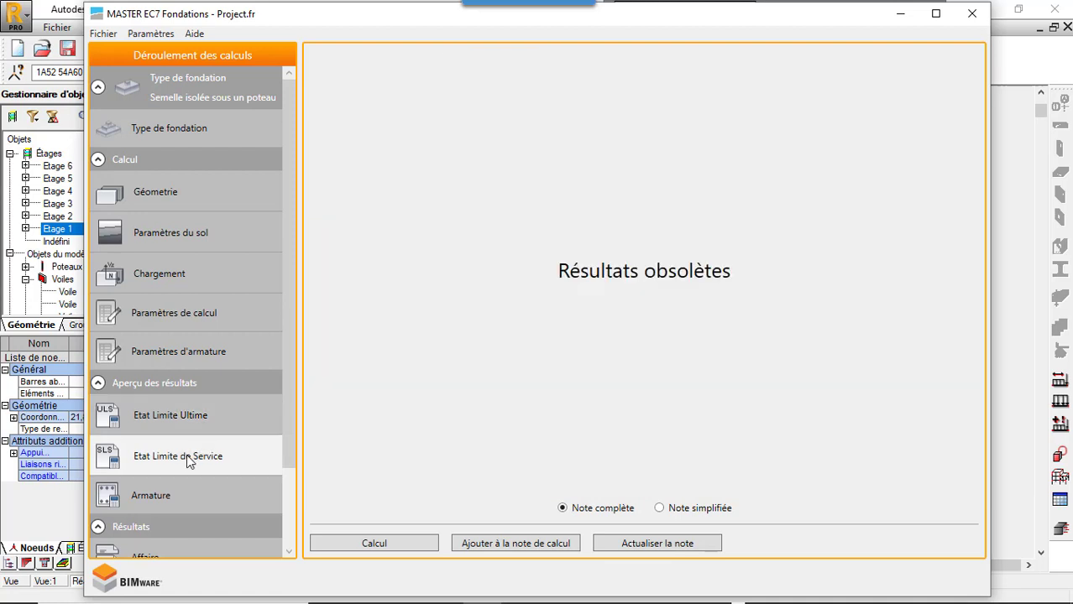
{"action": "left_click", "coordinate": [403, 541]}
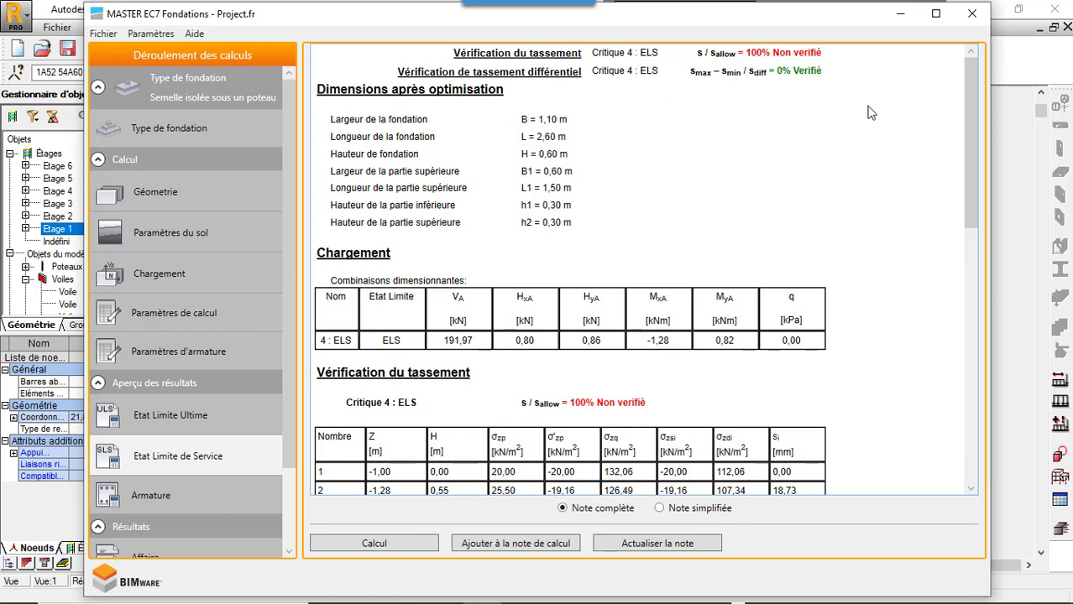
Step: Examine the serviceability note's settlement checks, stress diagram, layer table and optimised footing dimensions
{"action": "scroll", "coordinate": [845, 155], "scroll_direction": "down", "scroll_amount": 10}
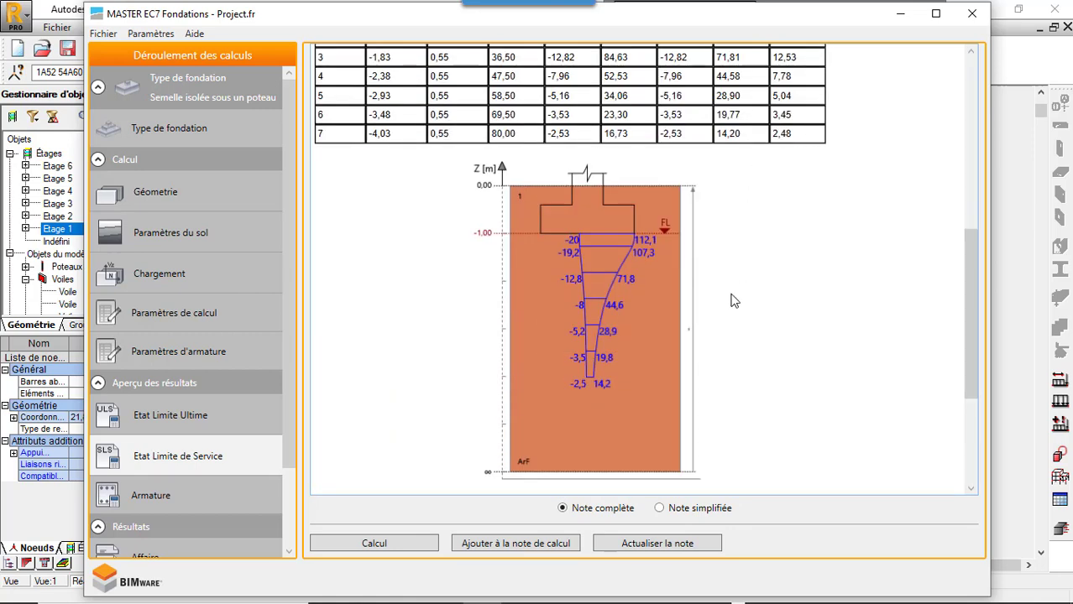
{"action": "scroll", "coordinate": [730, 193], "scroll_direction": "down", "scroll_amount": 5}
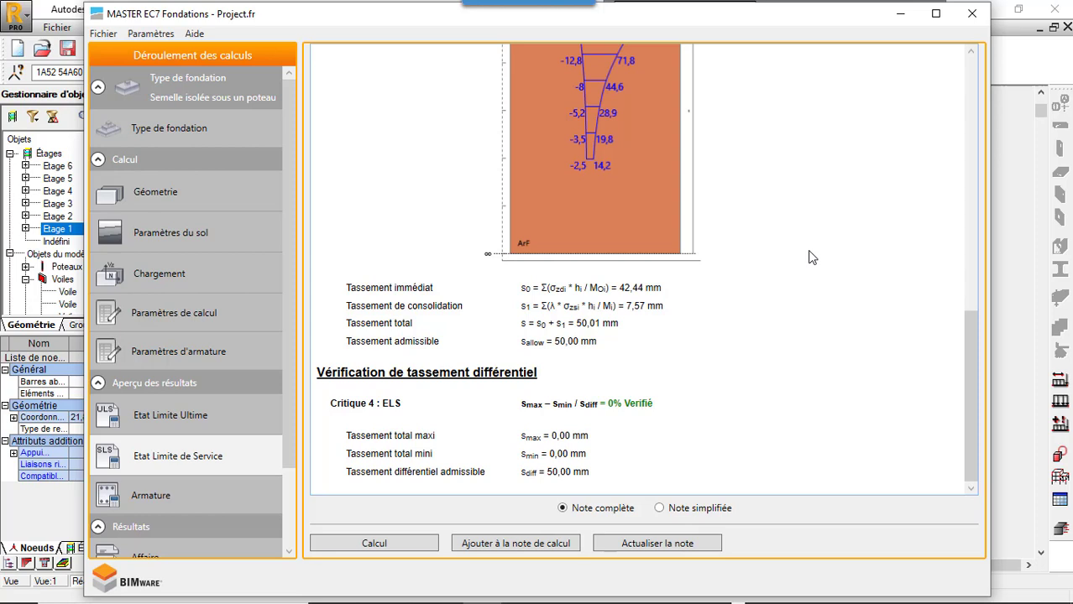
{"action": "scroll", "coordinate": [810, 258], "scroll_direction": "up", "scroll_amount": 2}
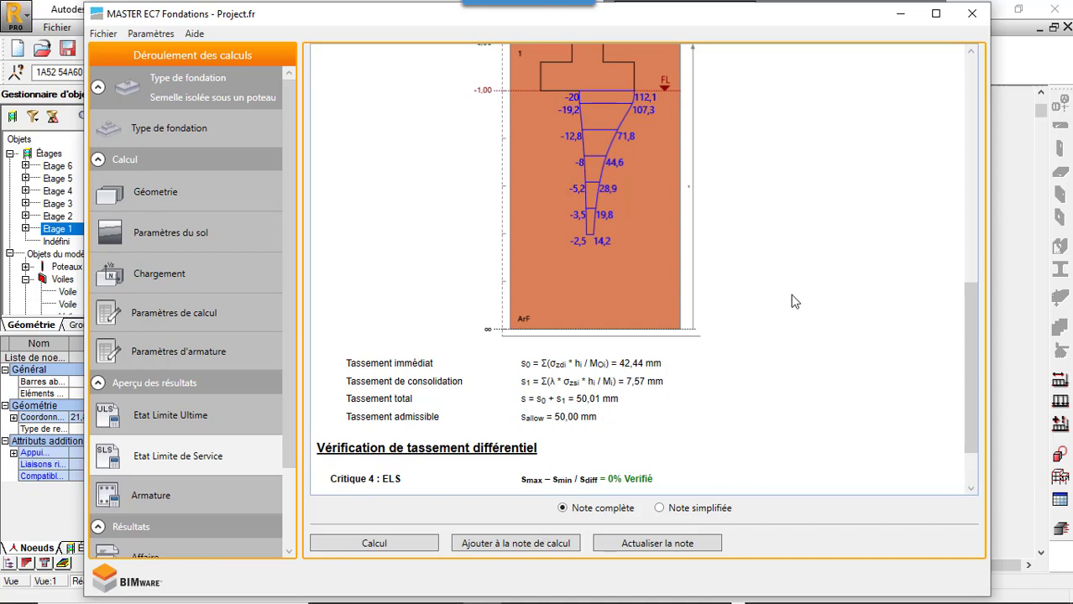
{"action": "scroll", "coordinate": [779, 276], "scroll_direction": "up", "scroll_amount": 1}
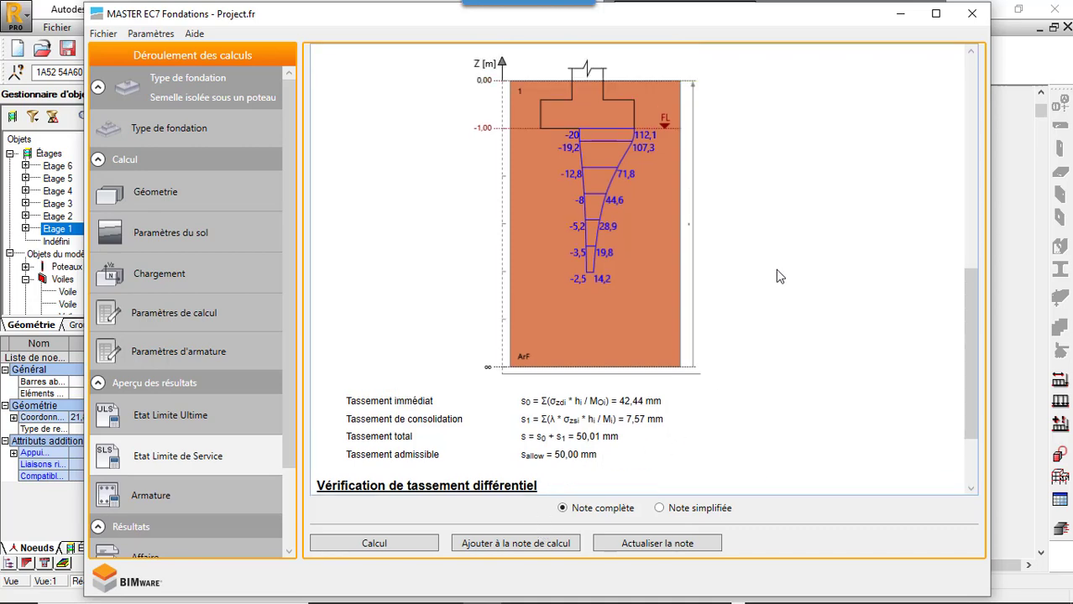
{"action": "scroll", "coordinate": [779, 275], "scroll_direction": "up", "scroll_amount": 5}
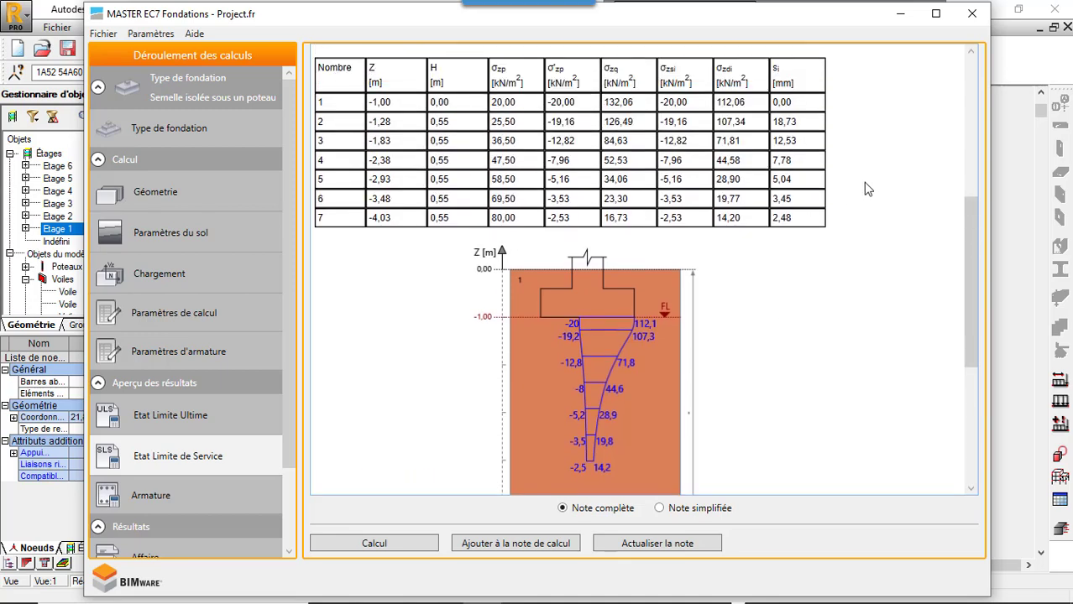
{"action": "scroll", "coordinate": [868, 189], "scroll_direction": "up", "scroll_amount": 1}
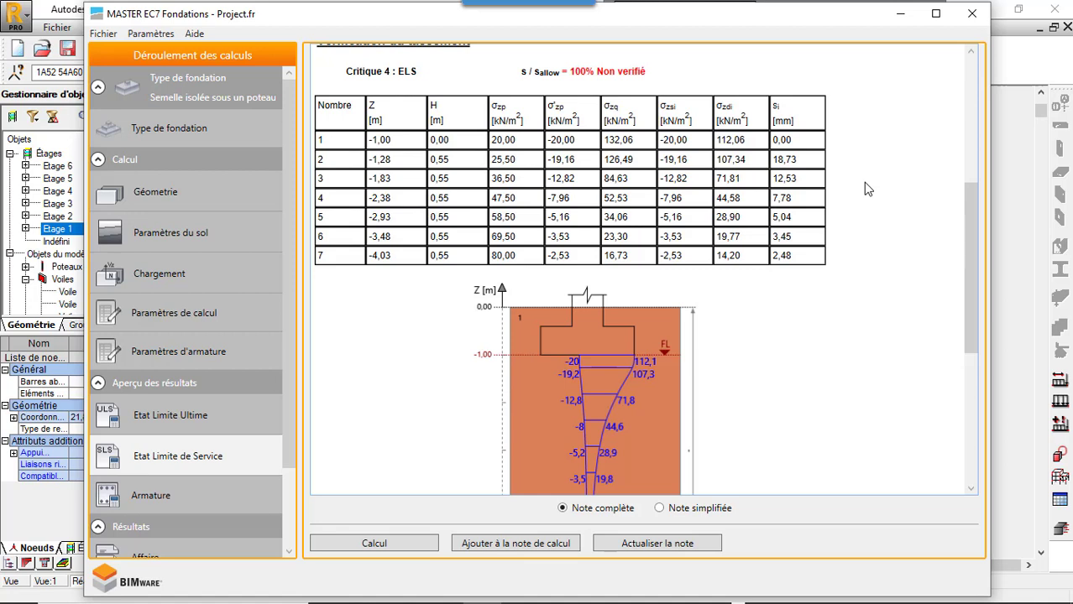
{"action": "scroll", "coordinate": [868, 190], "scroll_direction": "up", "scroll_amount": 1}
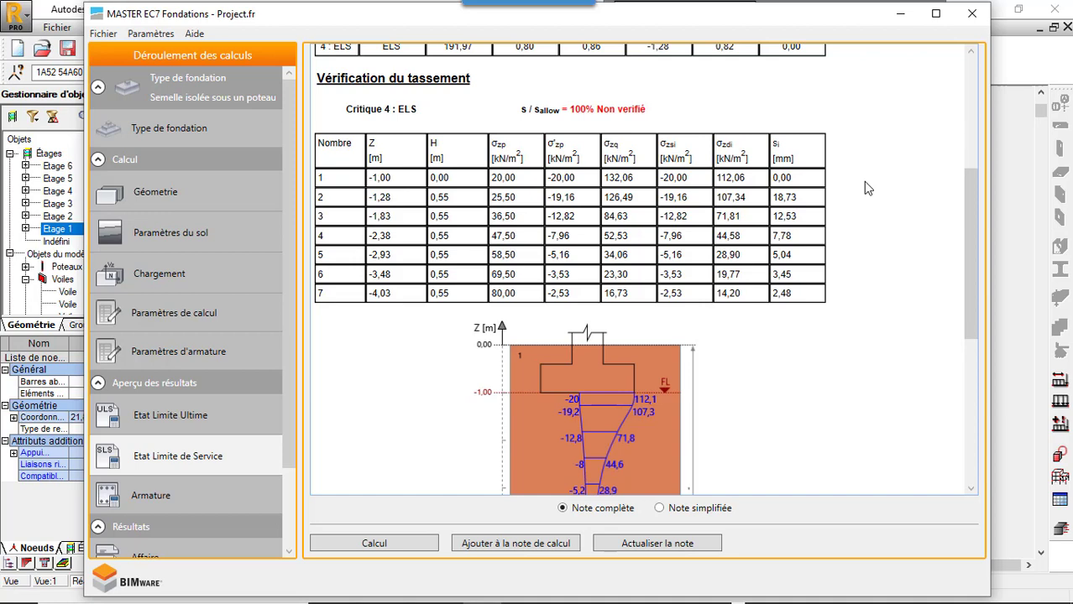
{"action": "scroll", "coordinate": [868, 188], "scroll_direction": "up", "scroll_amount": 1}
{"action": "scroll", "coordinate": [868, 188], "scroll_direction": "up", "scroll_amount": 1}
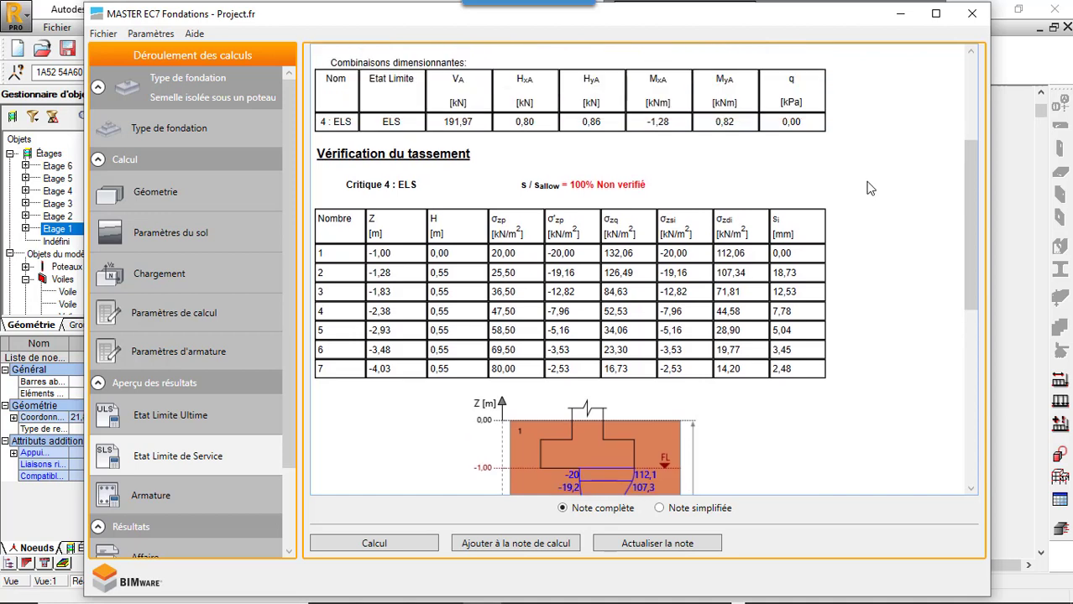
{"action": "scroll", "coordinate": [868, 188], "scroll_direction": "up", "scroll_amount": 6}
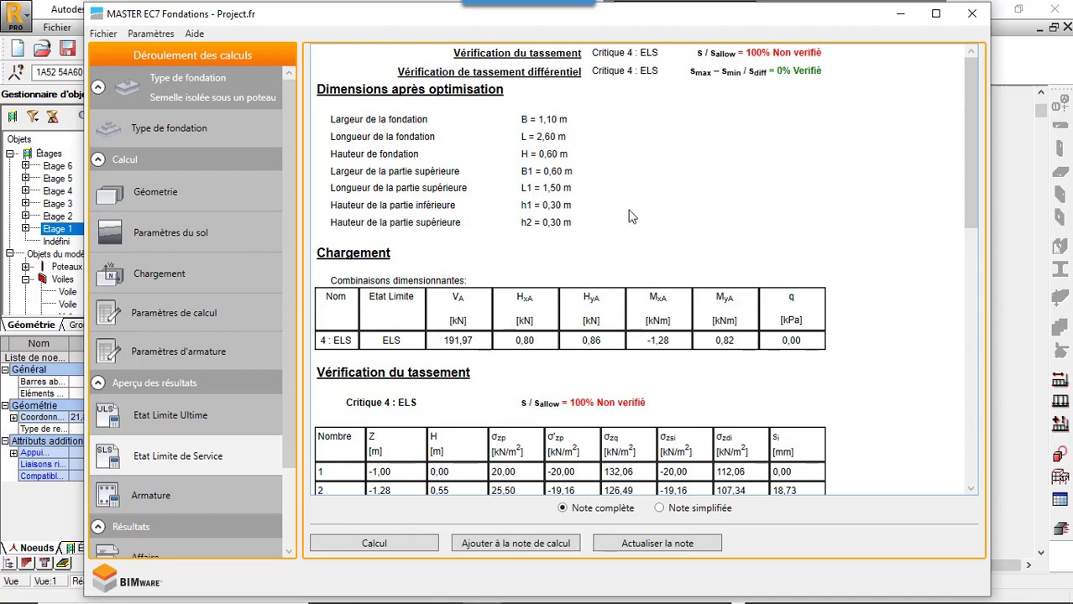
Step: Run the reinforcement (Armature) calculation and review its X and Y bending, punching and material results
{"action": "left_click", "coordinate": [178, 497]}
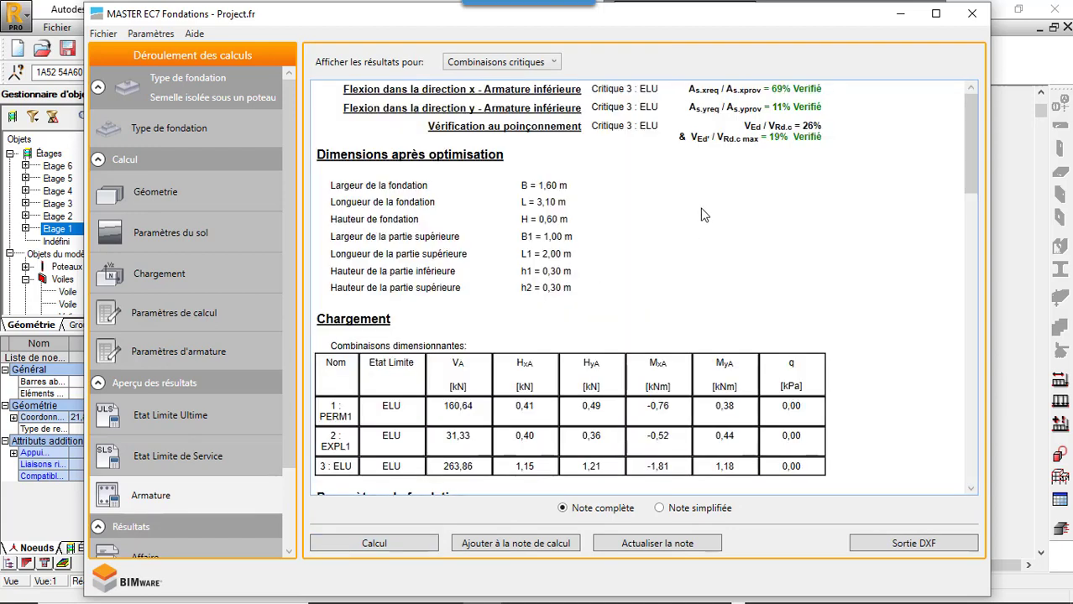
{"action": "scroll", "coordinate": [704, 216], "scroll_direction": "down", "scroll_amount": 10}
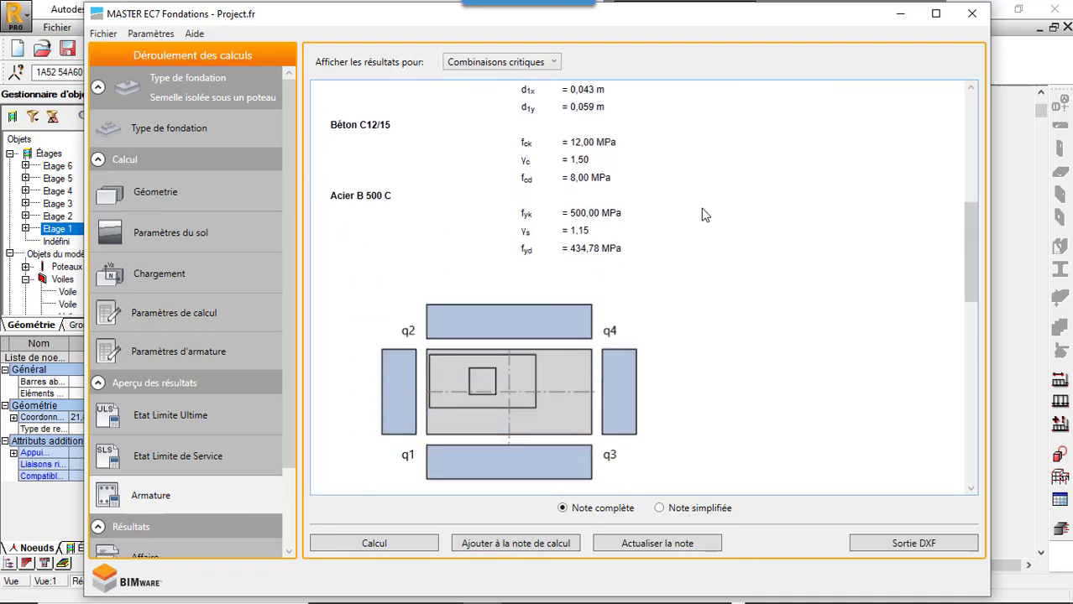
{"action": "scroll", "coordinate": [704, 216], "scroll_direction": "down", "scroll_amount": 12}
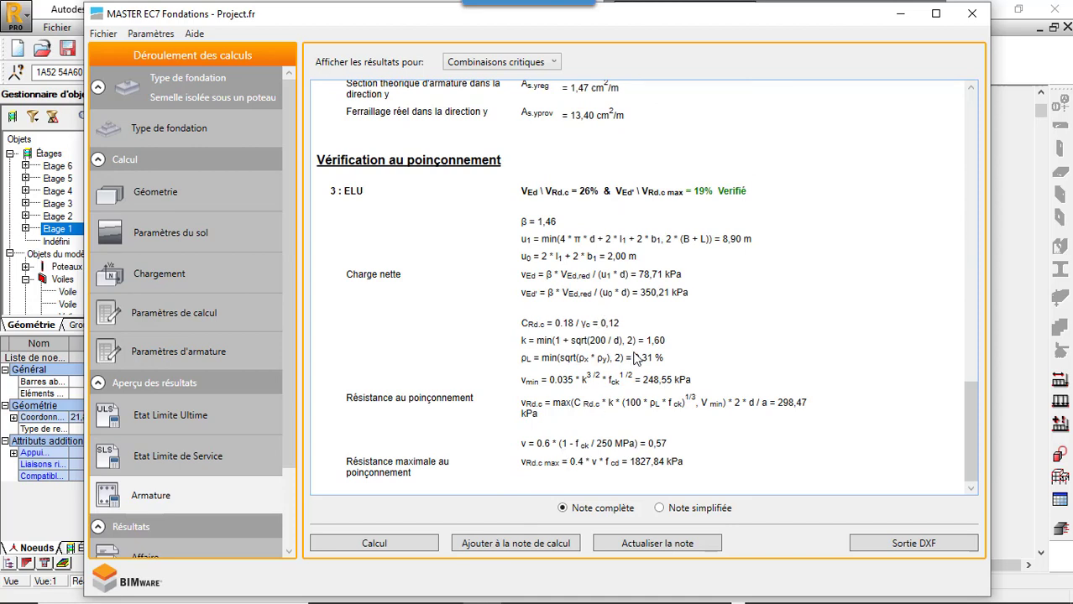
{"action": "scroll", "coordinate": [669, 273], "scroll_direction": "up", "scroll_amount": 1}
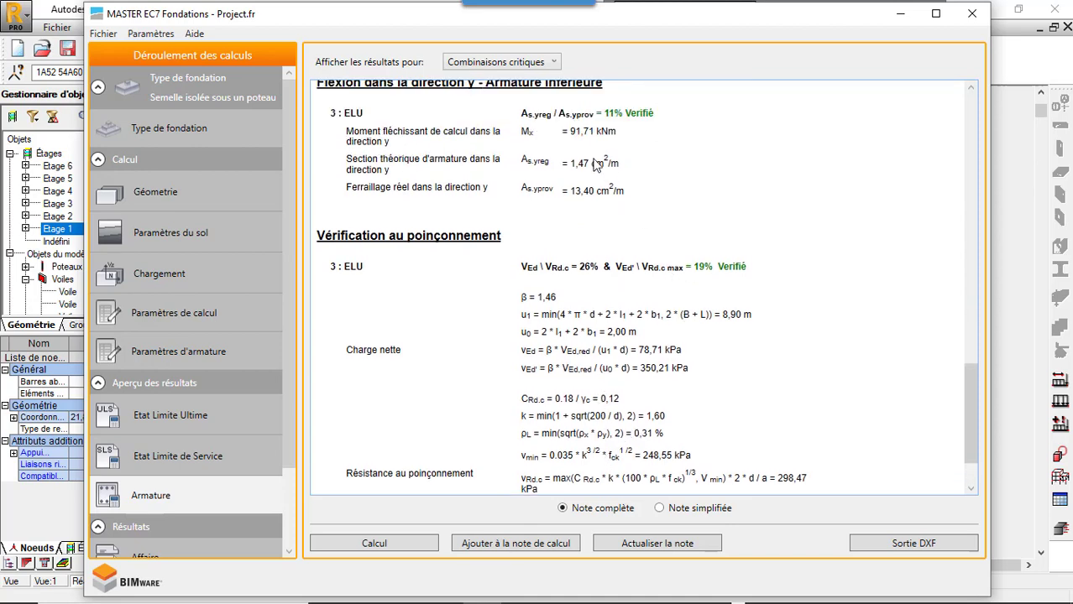
{"action": "scroll", "coordinate": [664, 139], "scroll_direction": "up", "scroll_amount": 1}
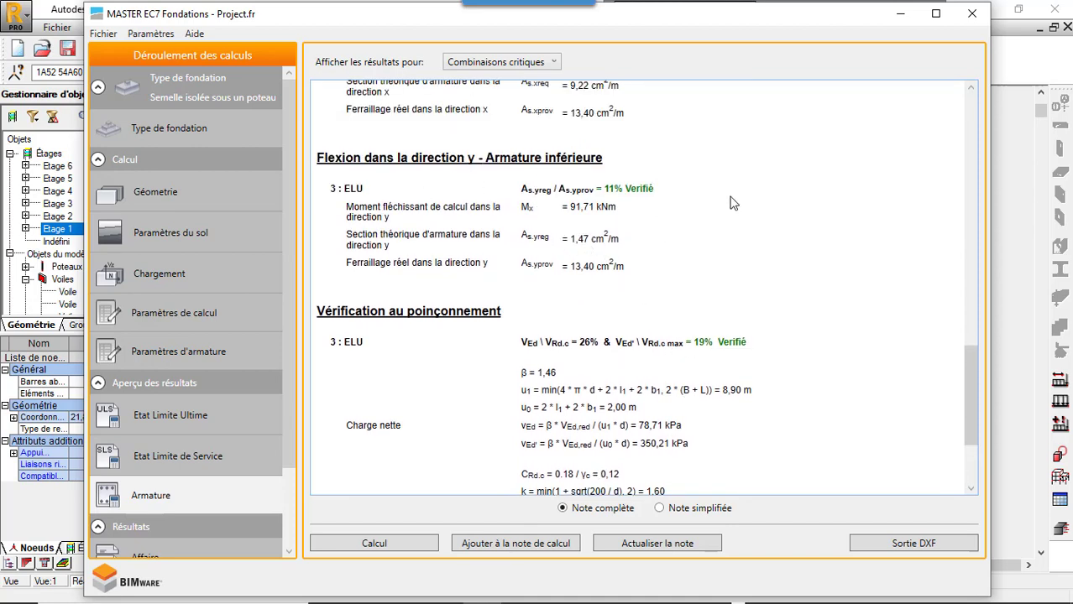
{"action": "scroll", "coordinate": [708, 193], "scroll_direction": "up", "scroll_amount": 2}
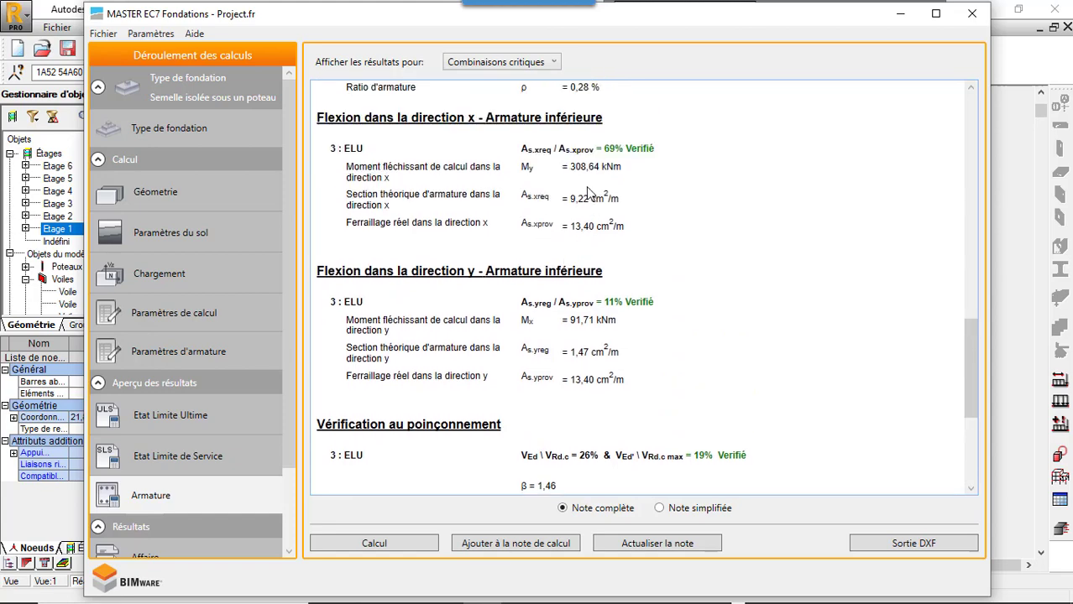
{"action": "scroll", "coordinate": [700, 204], "scroll_direction": "up", "scroll_amount": 9}
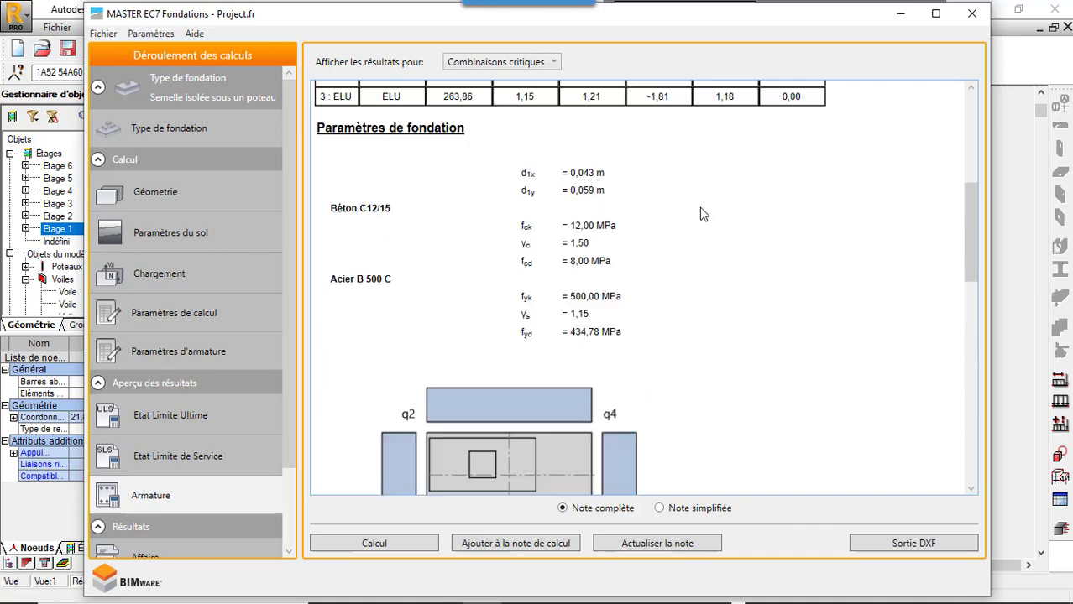
{"action": "scroll", "coordinate": [703, 214], "scroll_direction": "up", "scroll_amount": 2}
Step: Look through the calculation note, project (Affaire) and note customisation pages of the results
{"action": "scroll", "coordinate": [291, 481], "scroll_direction": "down", "scroll_amount": 3}
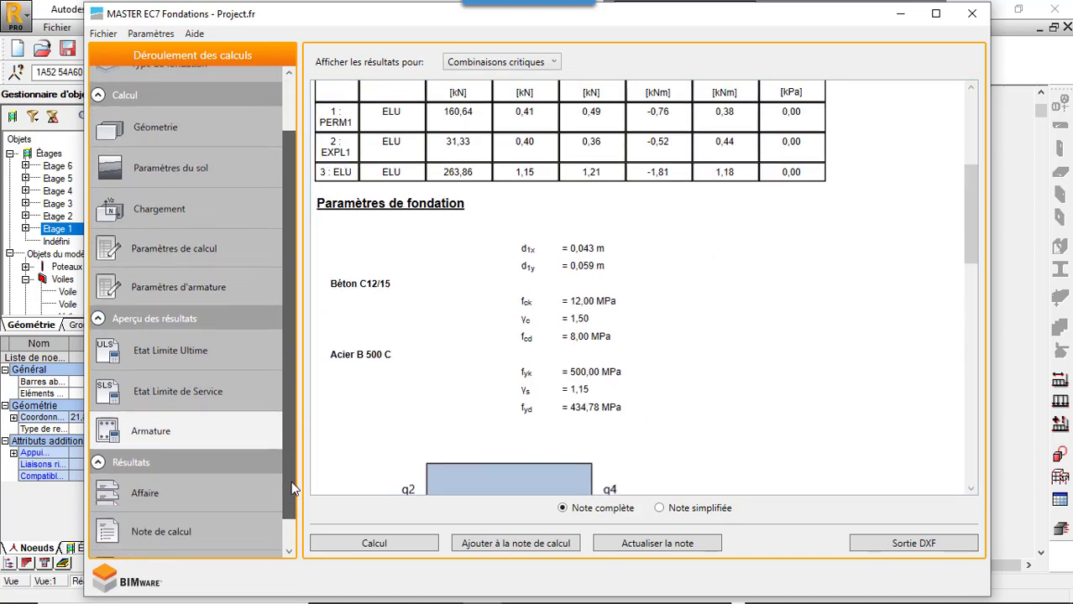
{"action": "left_click", "coordinate": [174, 496]}
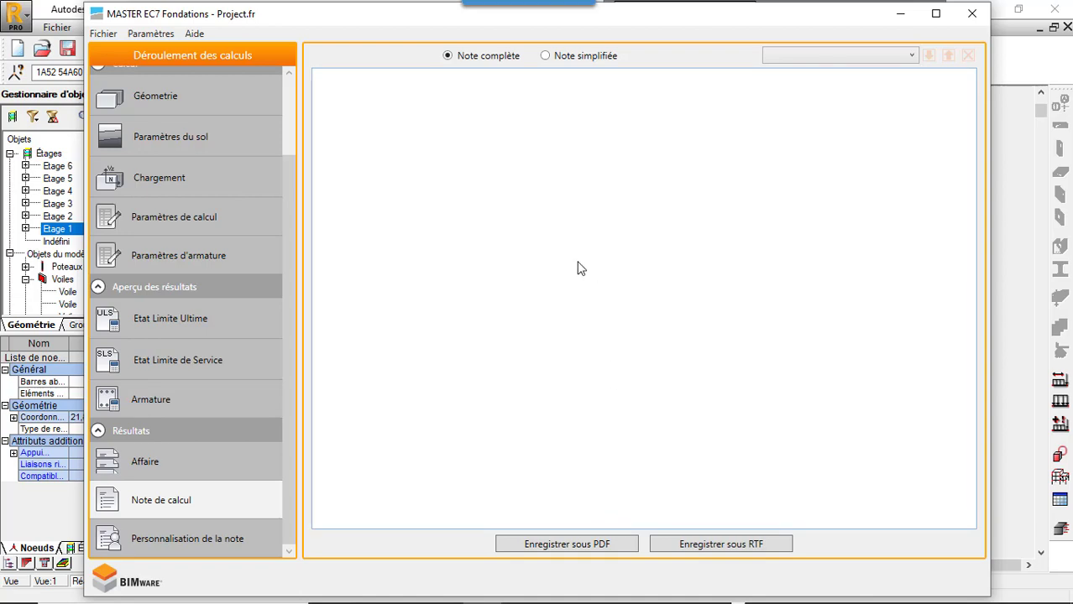
{"action": "left_click", "coordinate": [210, 457]}
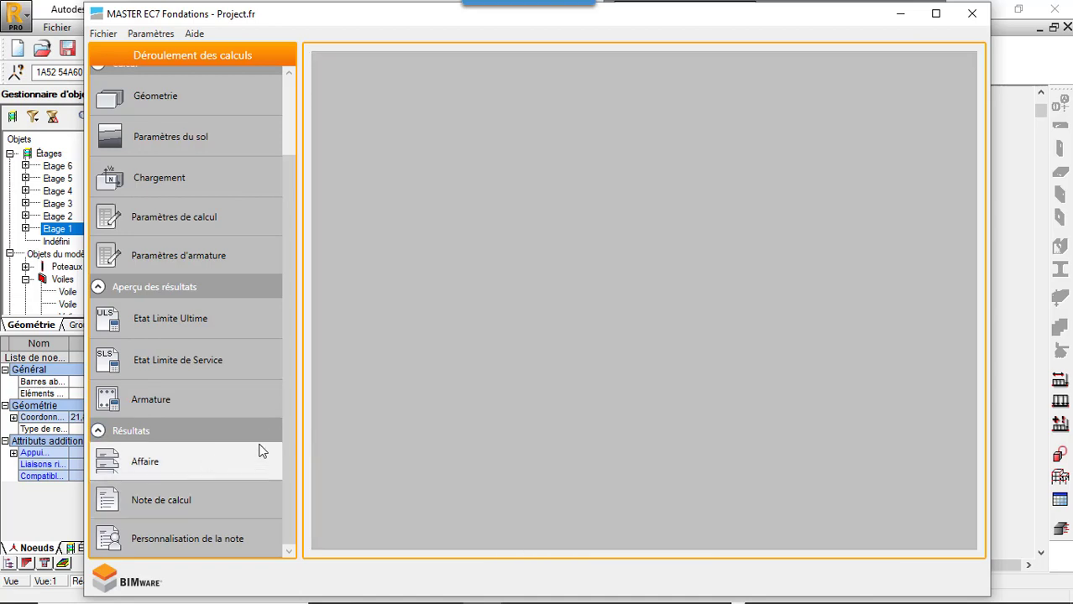
{"action": "left_click", "coordinate": [208, 545]}
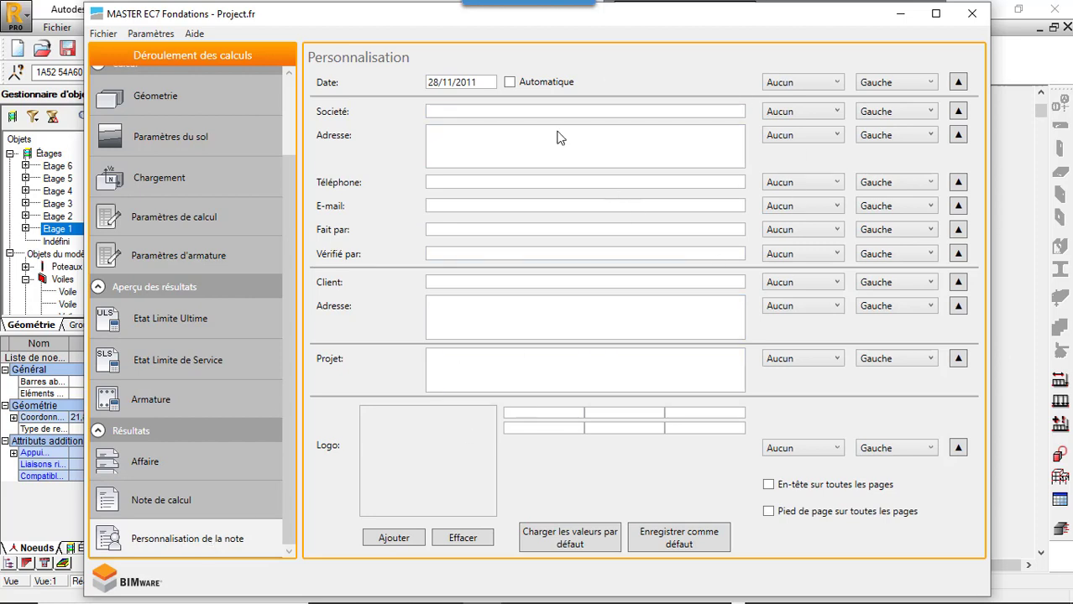
Step: Save the complete calculation note to the Bureau folder as a PDF named NOTE DE CALCUL
{"action": "left_click", "coordinate": [196, 502]}
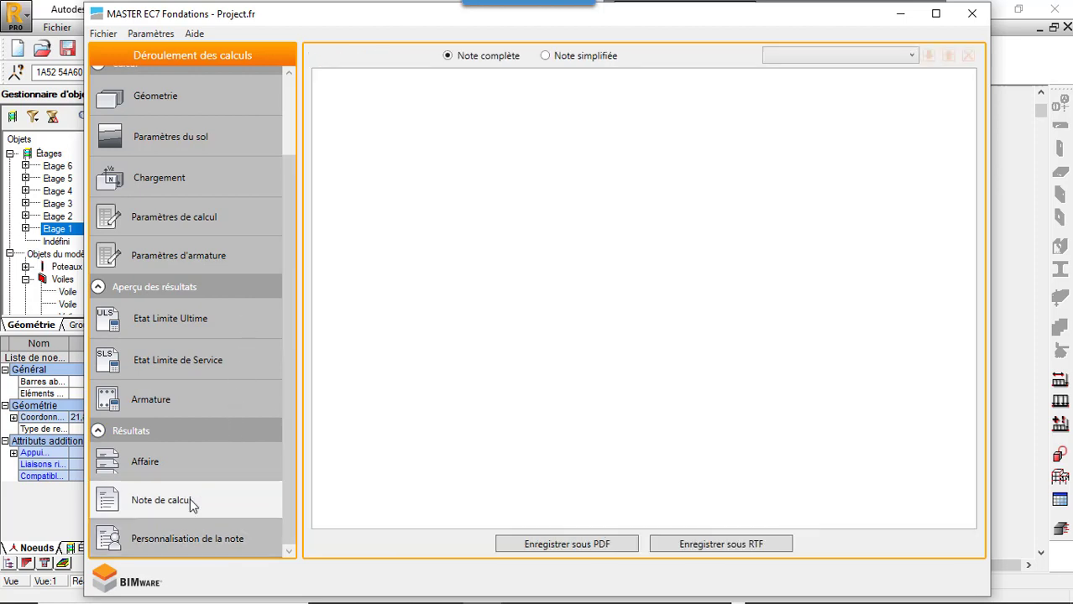
{"action": "left_click", "coordinate": [618, 547]}
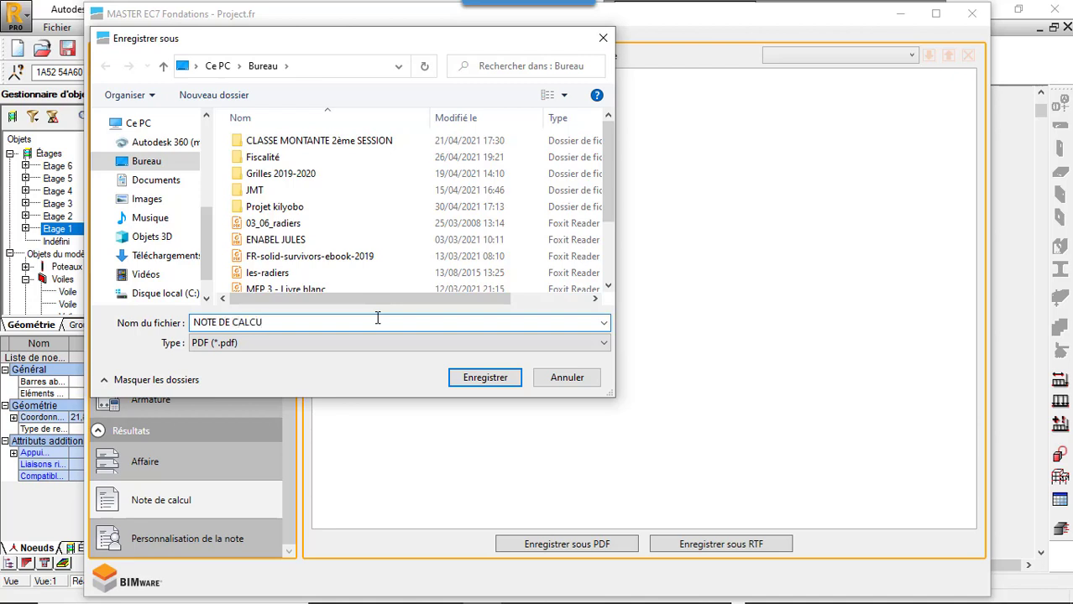
{"action": "left_click", "coordinate": [487, 379]}
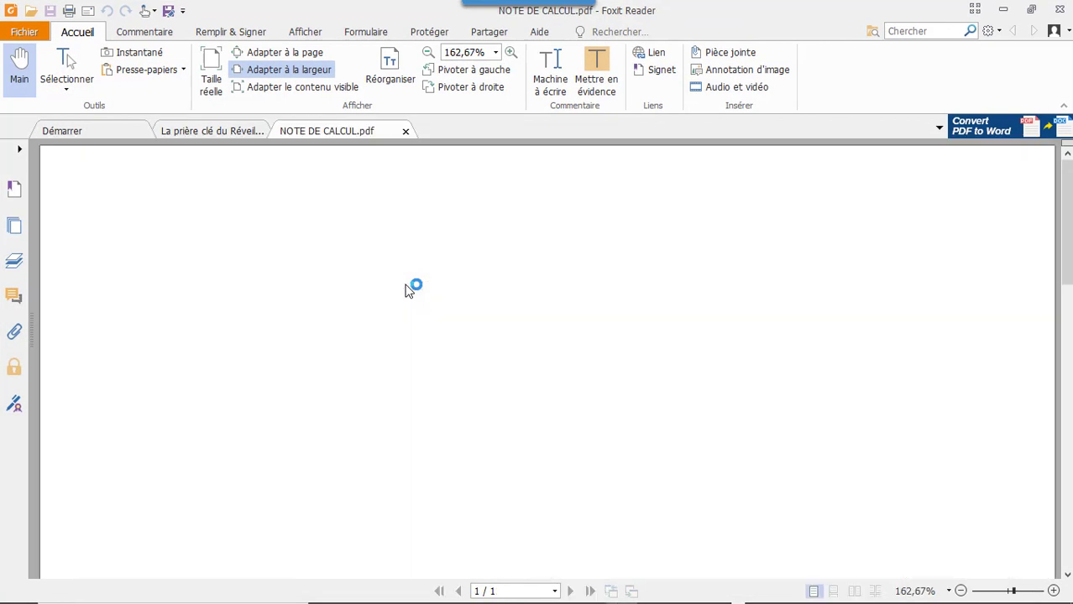
Step: Switch back to MASTER EC7 Fondations and add the ultimate limit state results to the calculation note, titled Etat Limite Ultime 1
{"action": "mouse_move", "coordinate": [752, 598]}
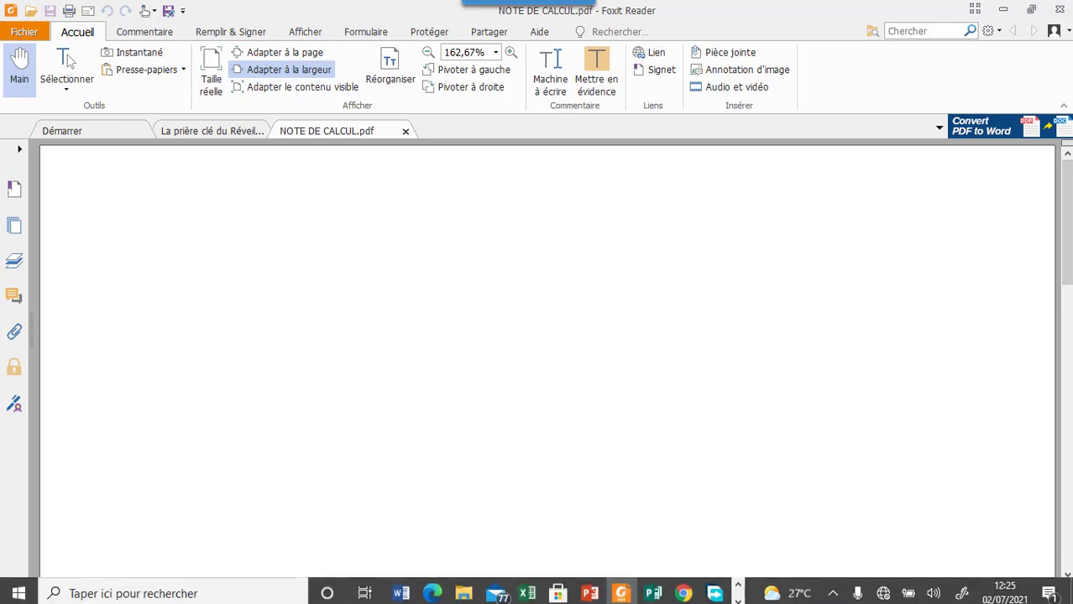
{"action": "left_click", "coordinate": [738, 597]}
{"action": "left_click", "coordinate": [485, 590]}
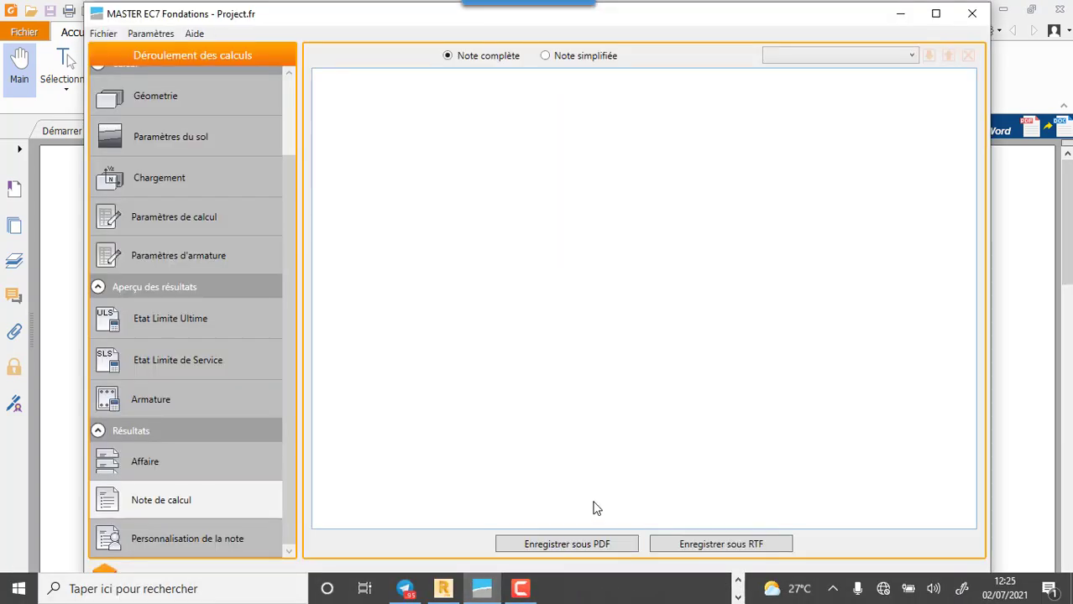
{"action": "left_click", "coordinate": [185, 454]}
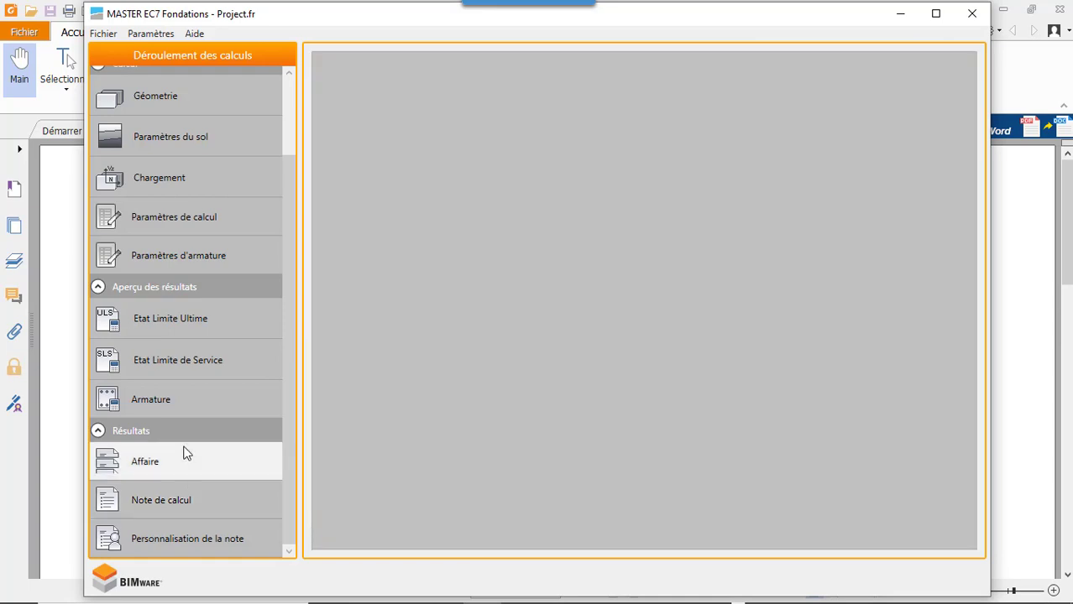
{"action": "left_click", "coordinate": [200, 401]}
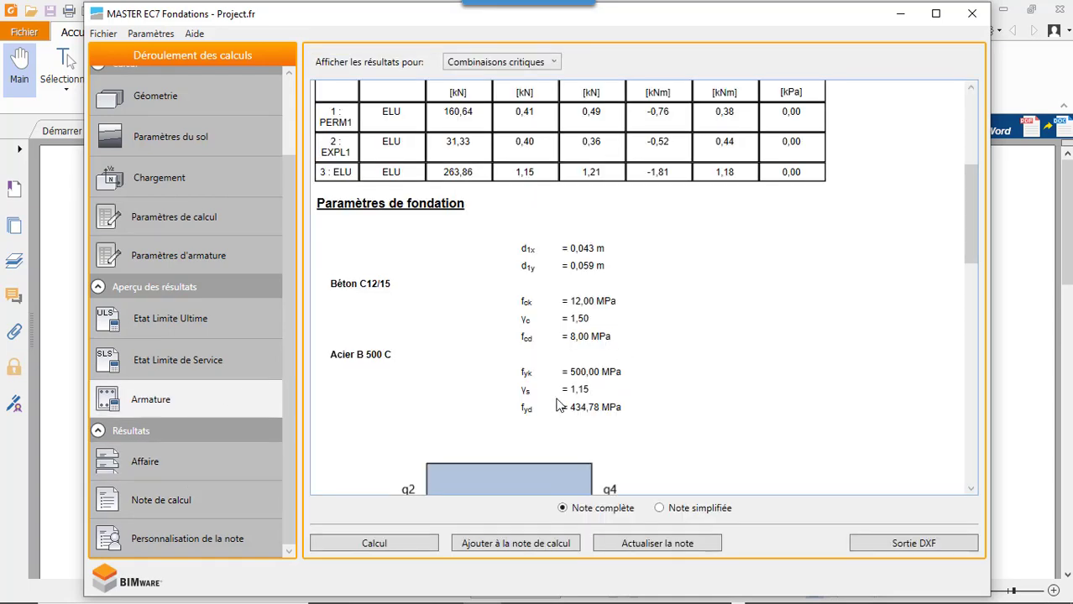
{"action": "left_click", "coordinate": [207, 316]}
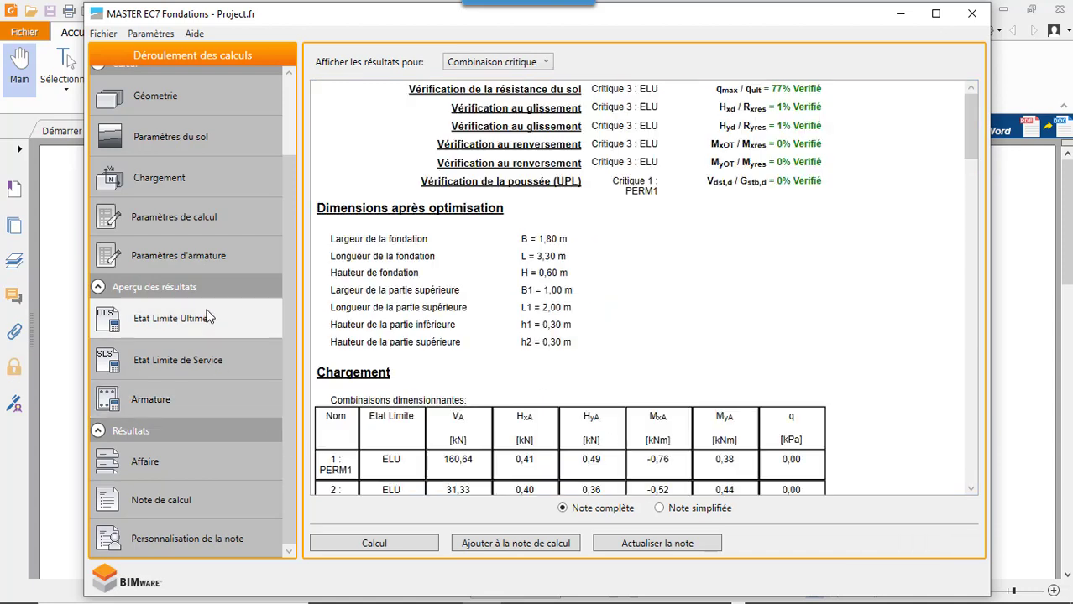
{"action": "left_click", "coordinate": [546, 546]}
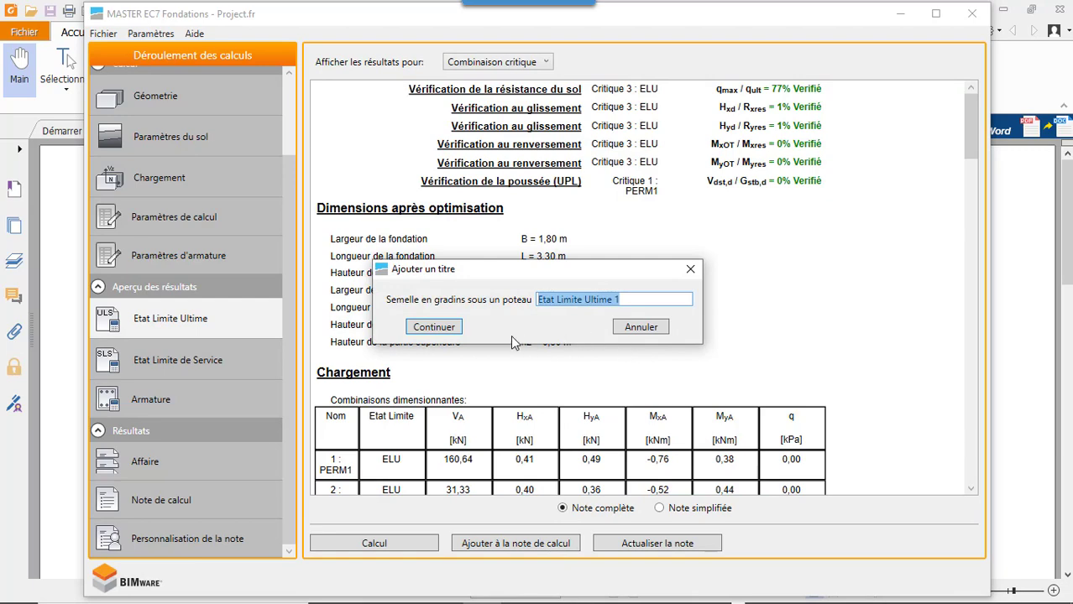
{"action": "left_click", "coordinate": [452, 334]}
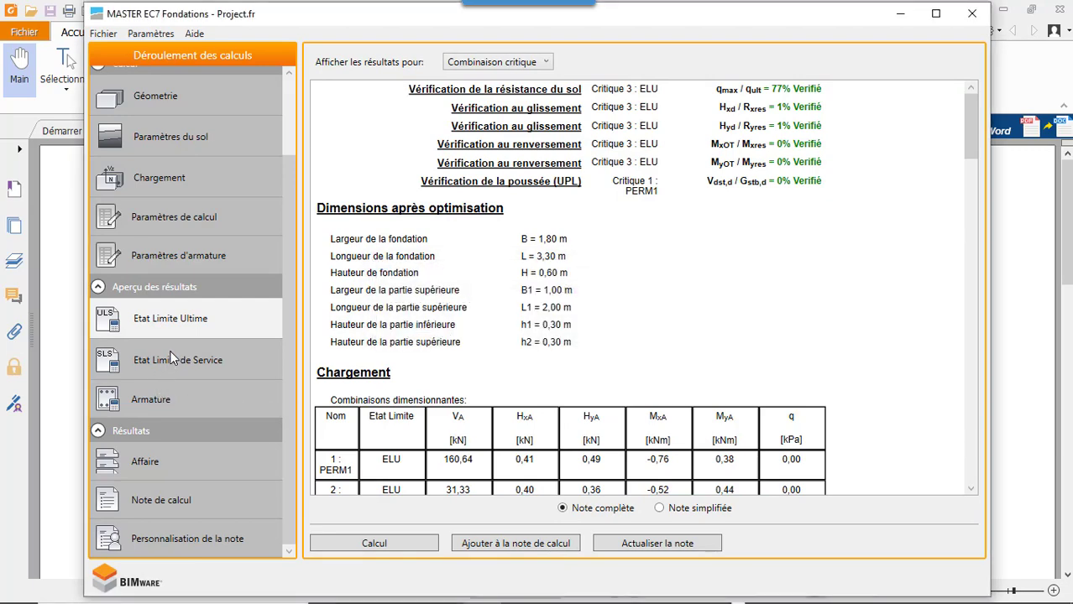
Step: Add the serviceability limit state results to the calculation note, titled Etat Limite de Service 1
{"action": "left_click", "coordinate": [174, 359]}
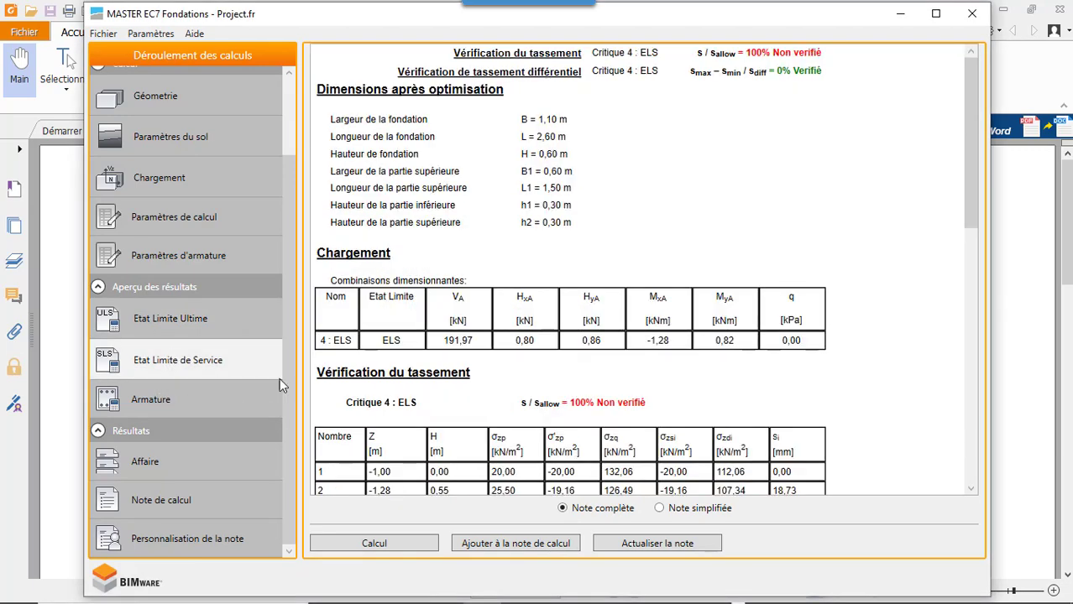
{"action": "left_click", "coordinate": [500, 543]}
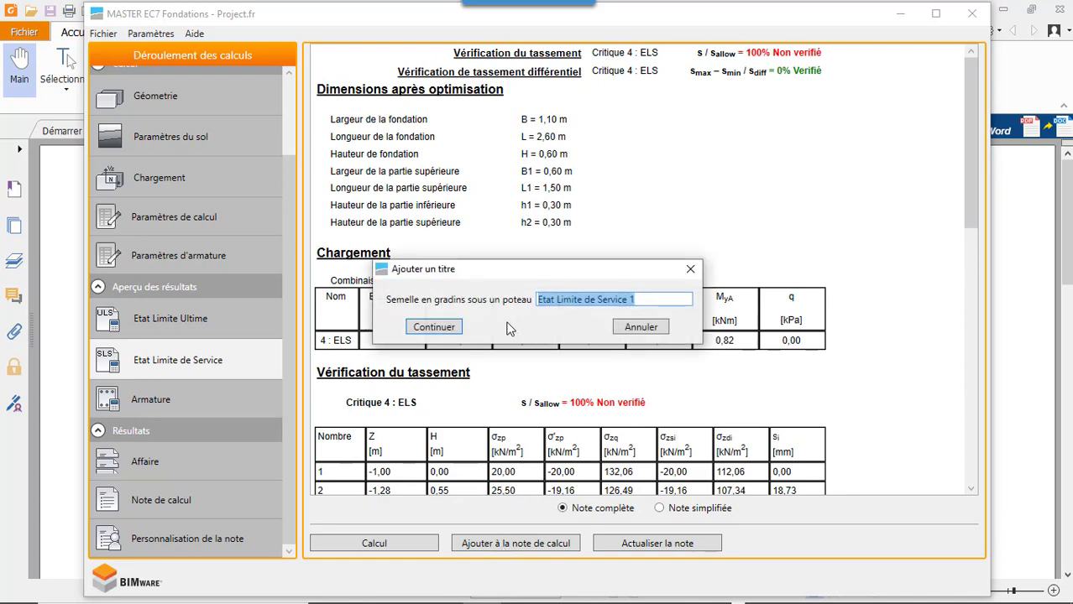
{"action": "left_click", "coordinate": [431, 328]}
Step: Add the reinforcement results to the calculation note, titled Armature 1
{"action": "left_click", "coordinate": [225, 388]}
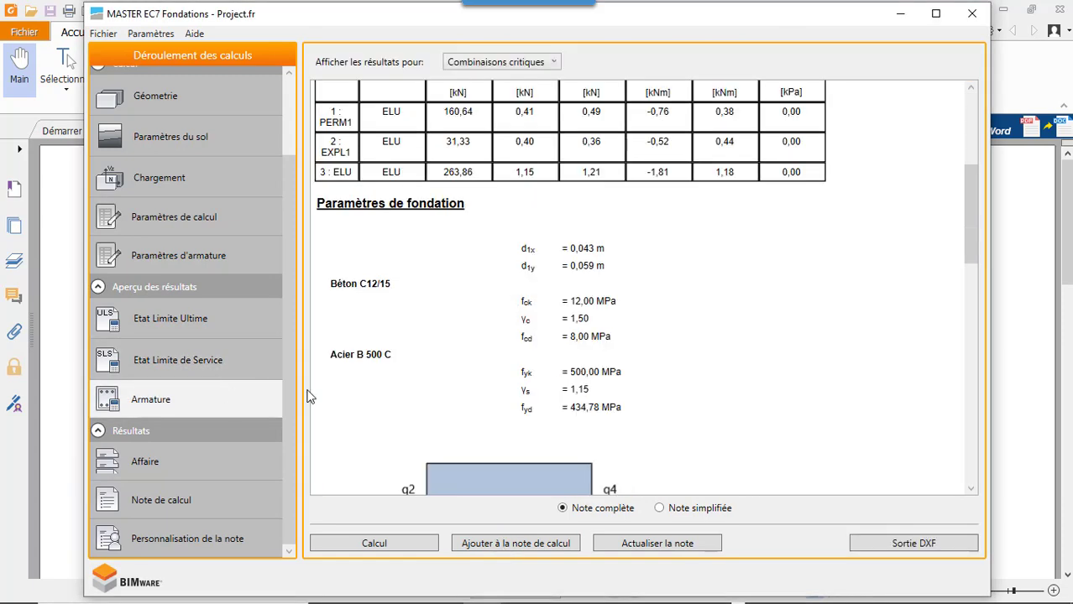
{"action": "left_click", "coordinate": [504, 543]}
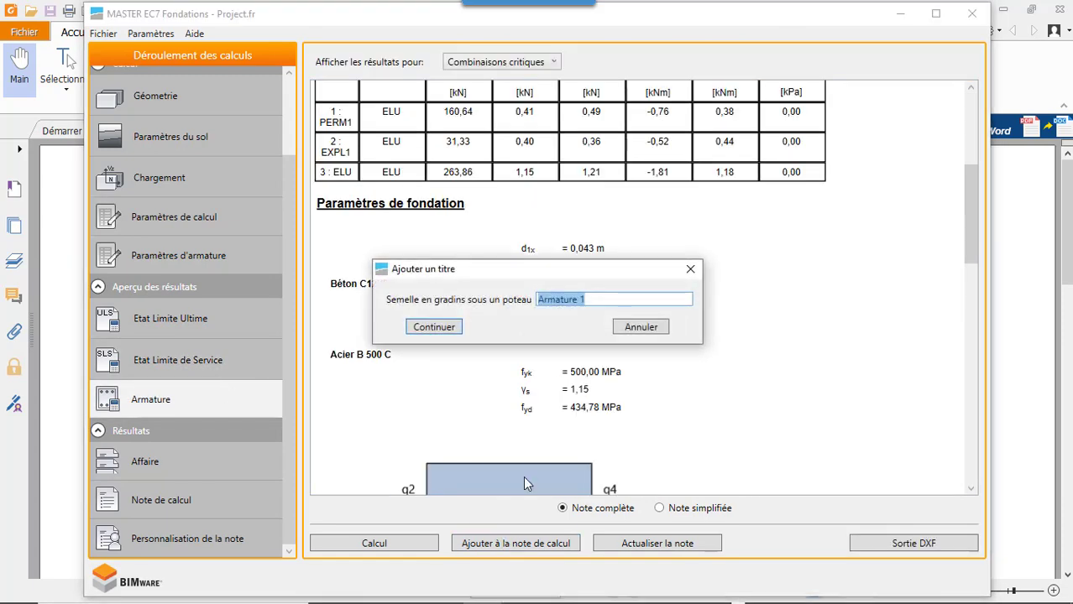
{"action": "left_click", "coordinate": [426, 329]}
Step: Review the reinforcement parameters and the Affaire entries, and read through the complete calculation note to its final reinforcement drawing
{"action": "left_click", "coordinate": [184, 253]}
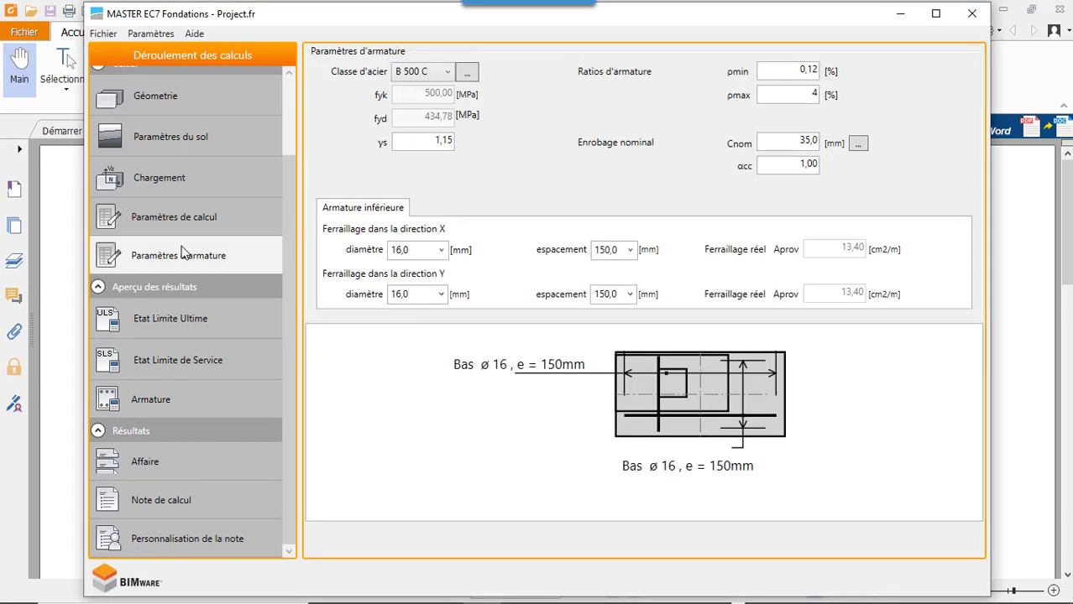
{"action": "left_click", "coordinate": [158, 472]}
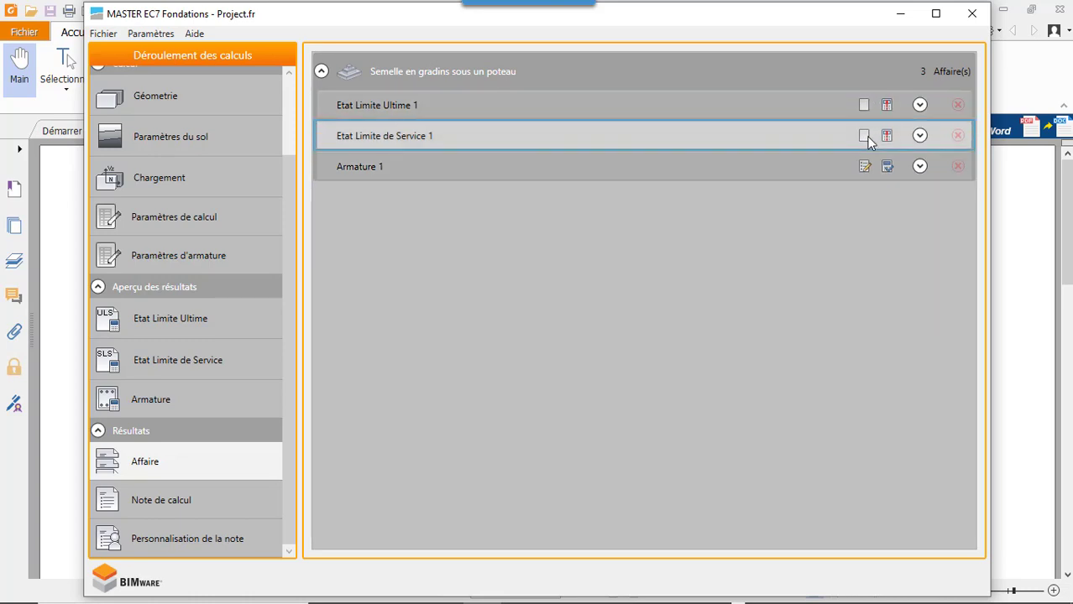
{"action": "left_click", "coordinate": [166, 499]}
{"action": "scroll", "coordinate": [808, 248], "scroll_direction": "down", "scroll_amount": 15}
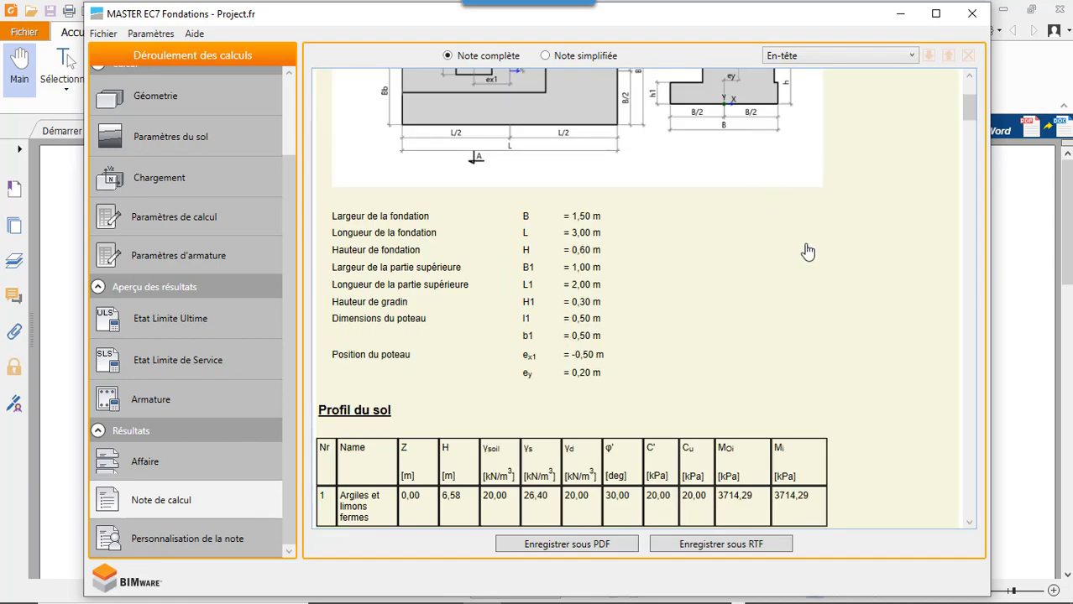
{"action": "scroll", "coordinate": [815, 244], "scroll_direction": "down", "scroll_amount": 10}
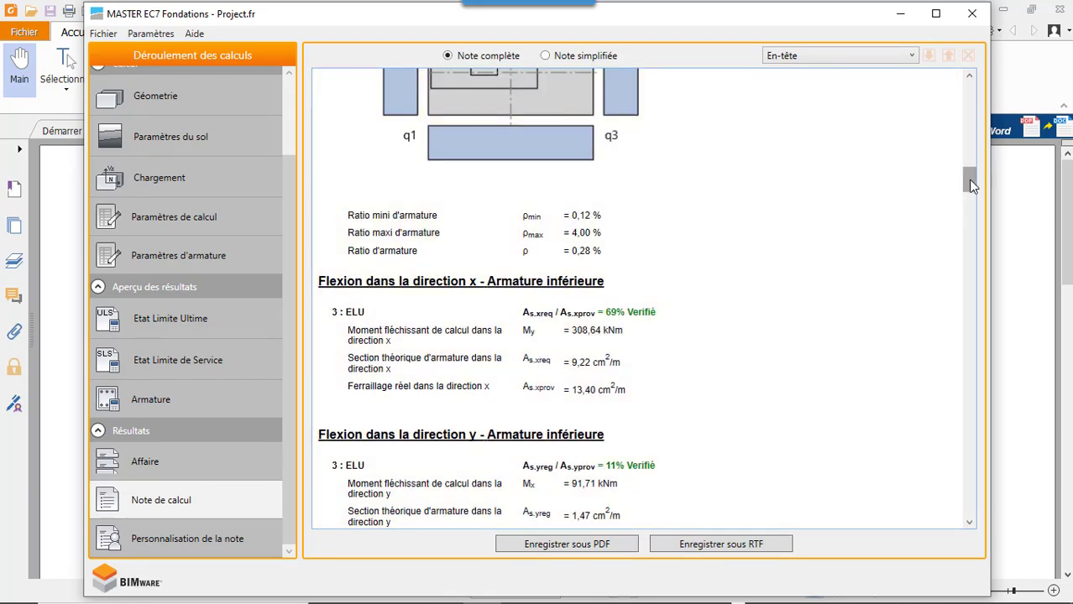
{"action": "left_click_drag", "start_coordinate": [970, 180], "coordinate": [982, 531]}
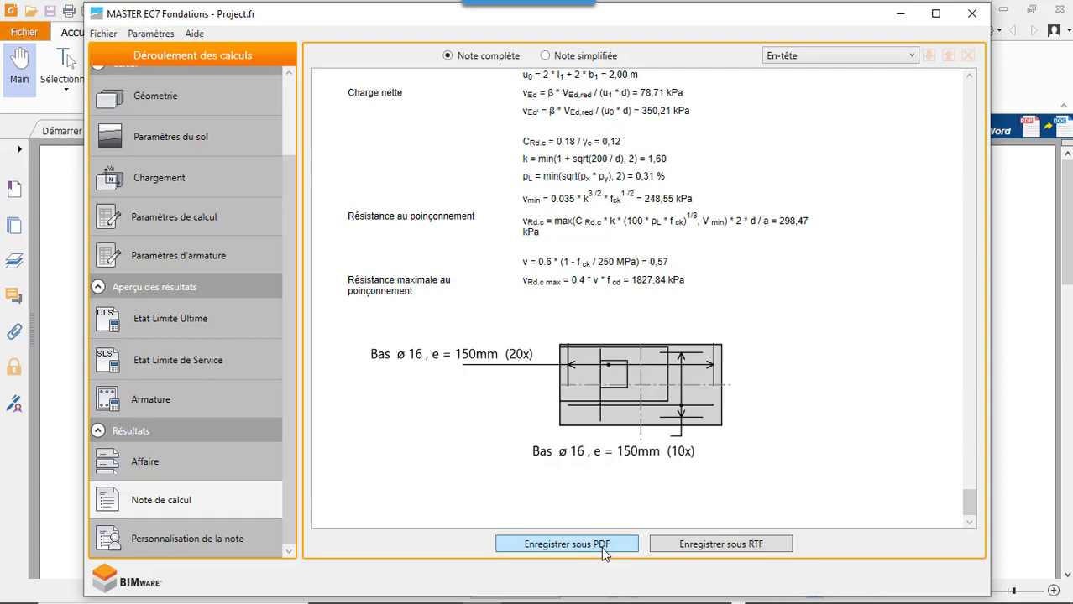
Step: Try to save the complete calculation note as a PDF over the existing NOTE DE CALCUL.pdf in the Bureau folder
{"action": "left_click", "coordinate": [601, 547]}
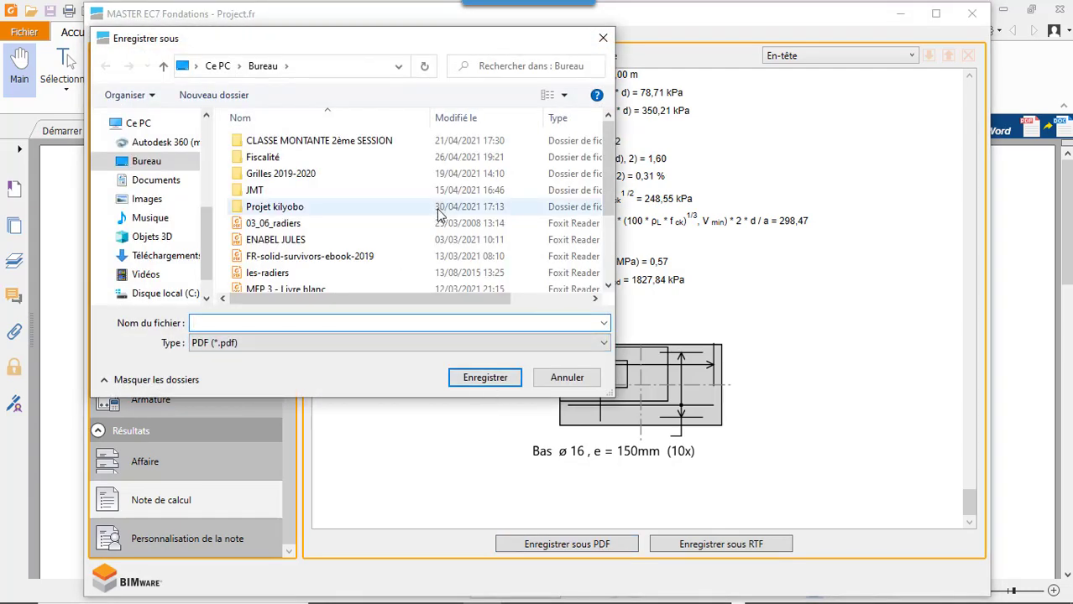
{"action": "type", "text": "NOTE"}
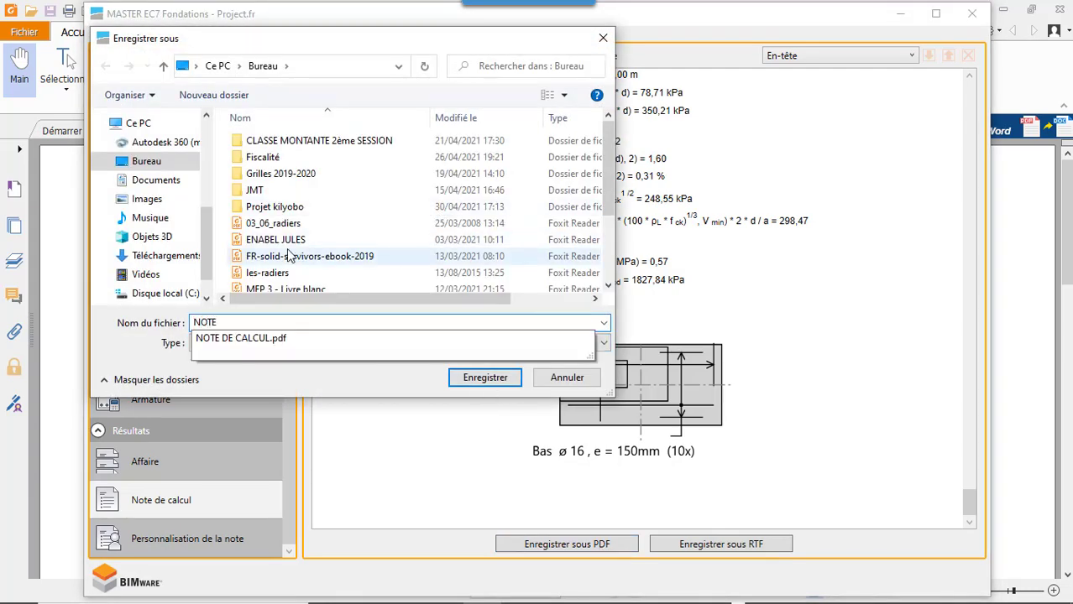
{"action": "left_click", "coordinate": [239, 339]}
{"action": "left_click", "coordinate": [470, 380]}
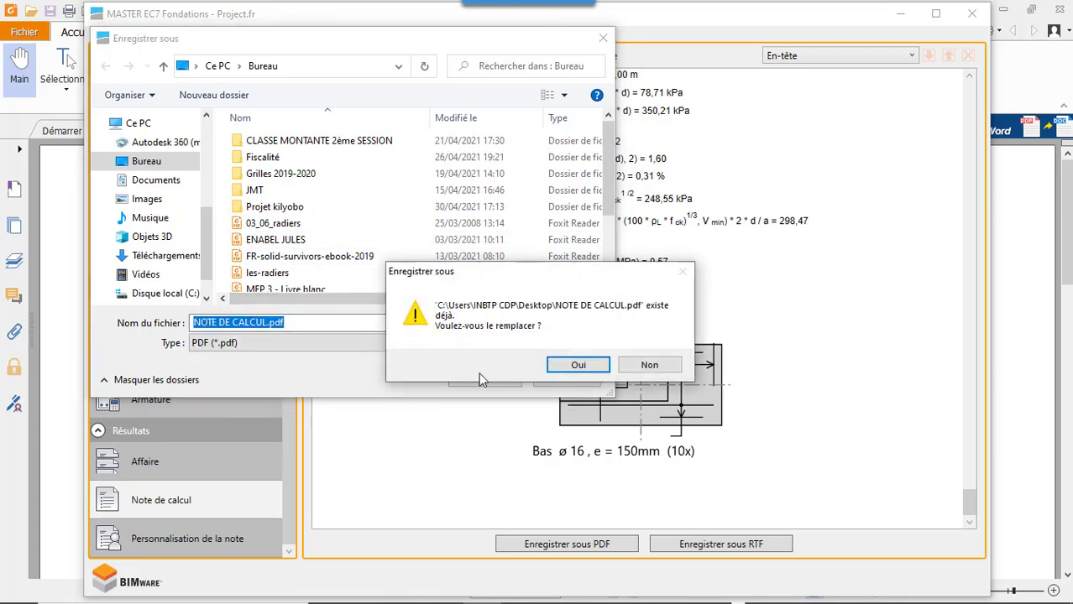
{"action": "left_click", "coordinate": [571, 367]}
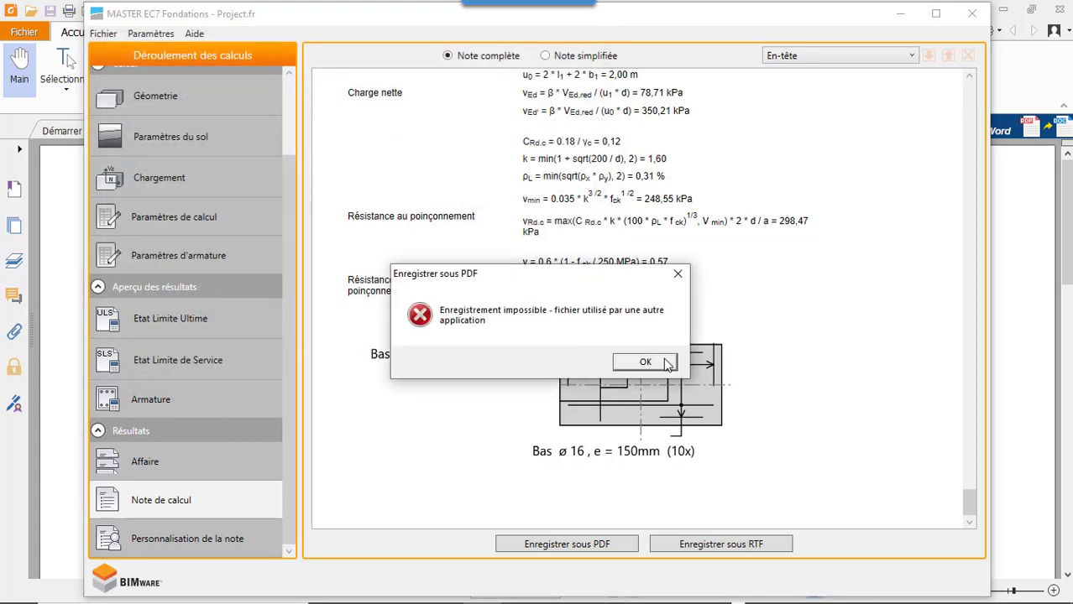
{"action": "left_click", "coordinate": [644, 362]}
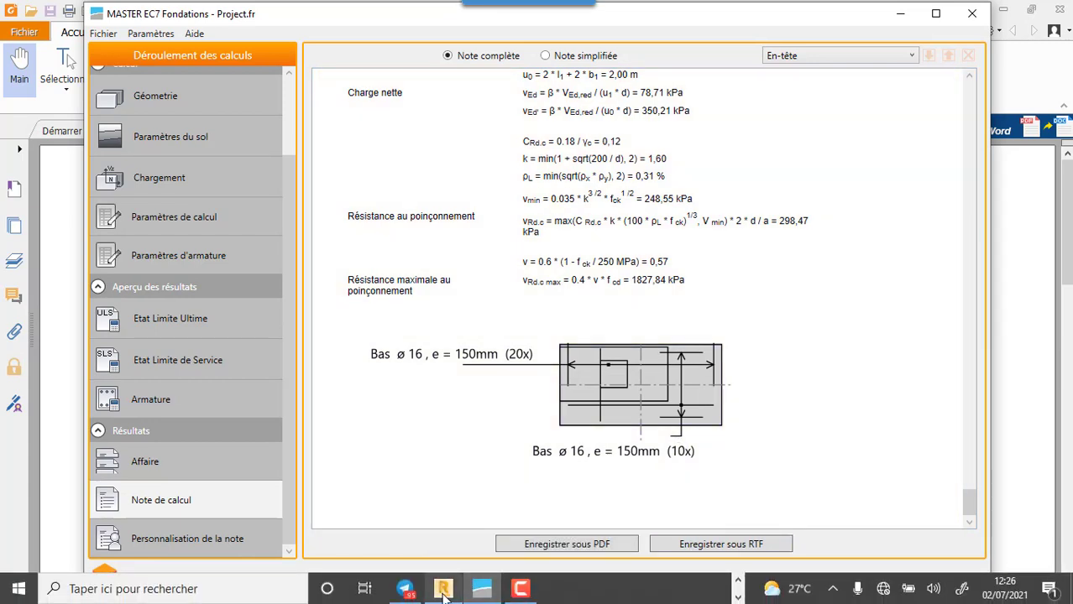
Step: Switch to Foxit Reader and close the open NOTE DE CALCUL.pdf document
{"action": "left_click", "coordinate": [737, 596]}
{"action": "left_click", "coordinate": [739, 581]}
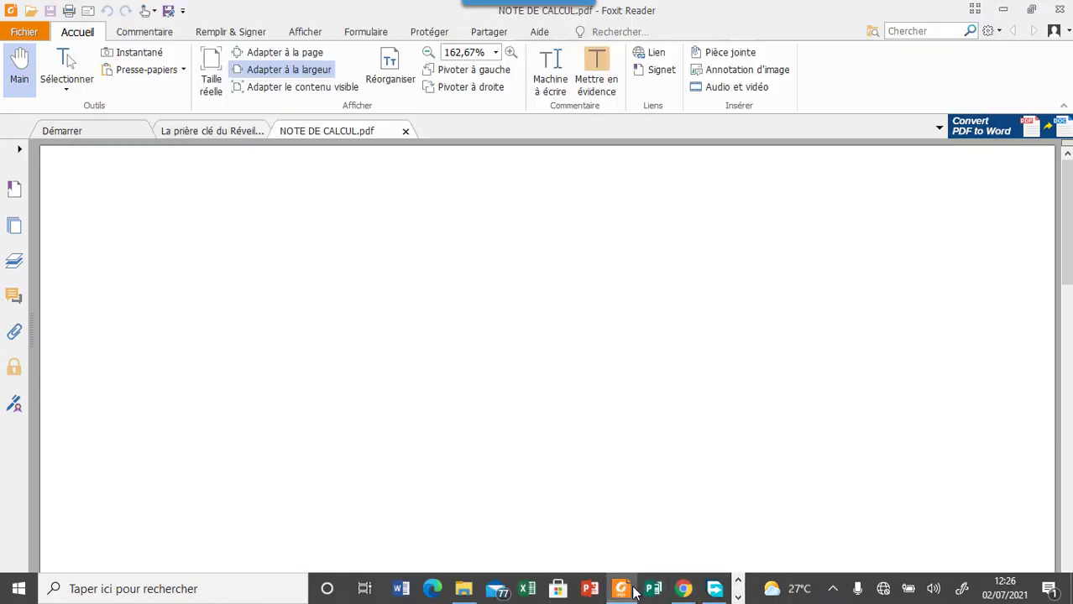
{"action": "left_click", "coordinate": [621, 588]}
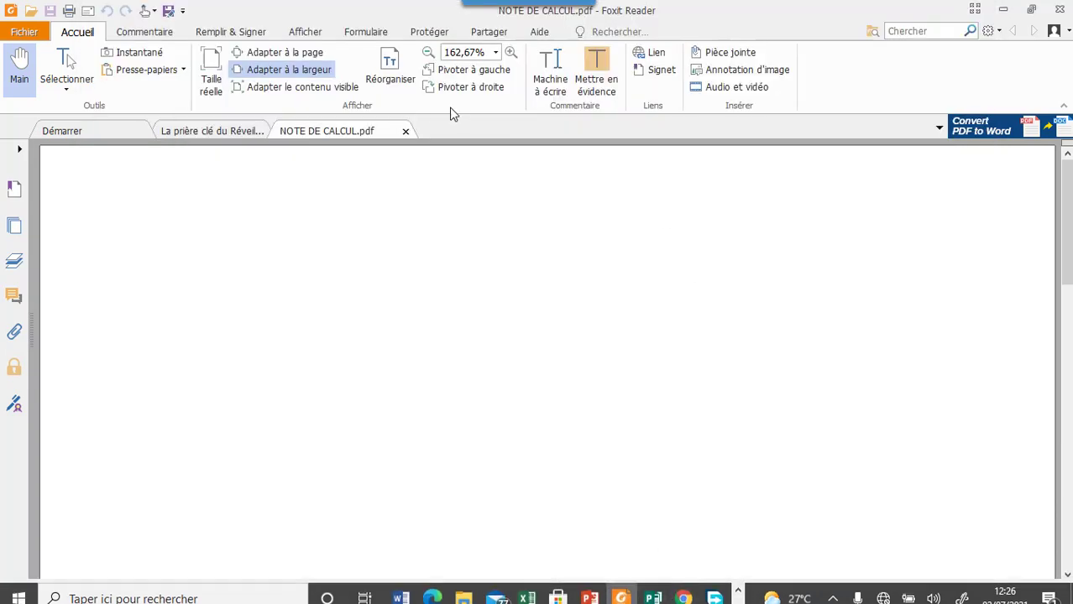
{"action": "left_click", "coordinate": [405, 132]}
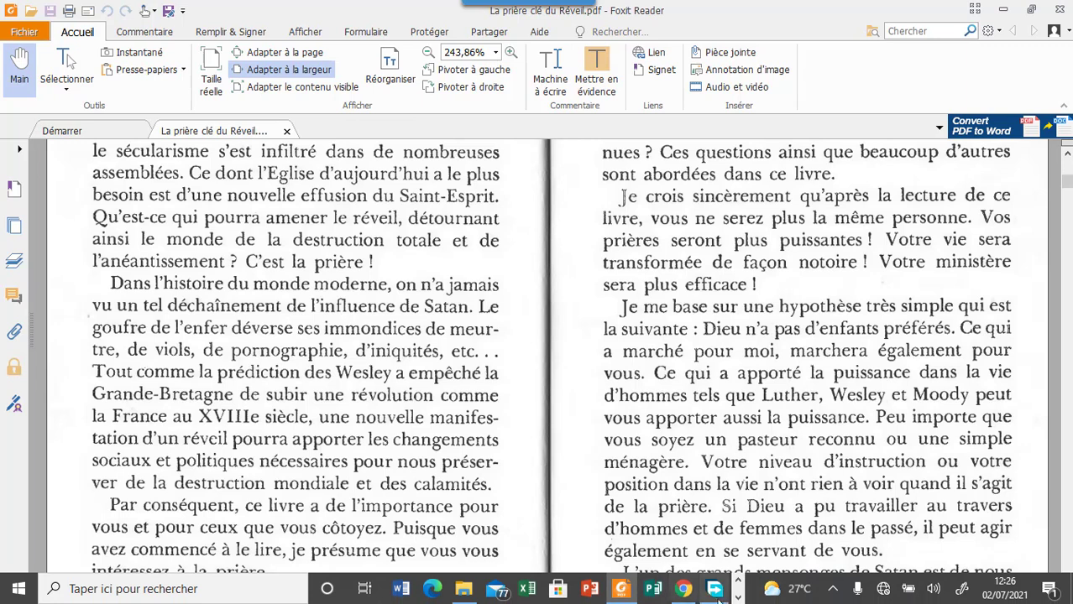
{"action": "left_click", "coordinate": [737, 592]}
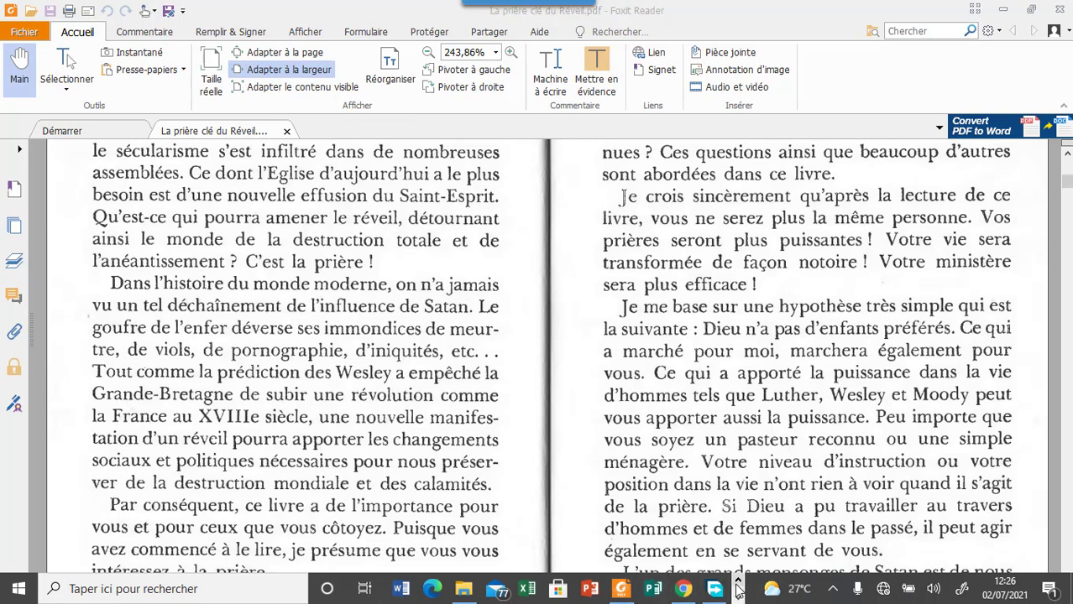